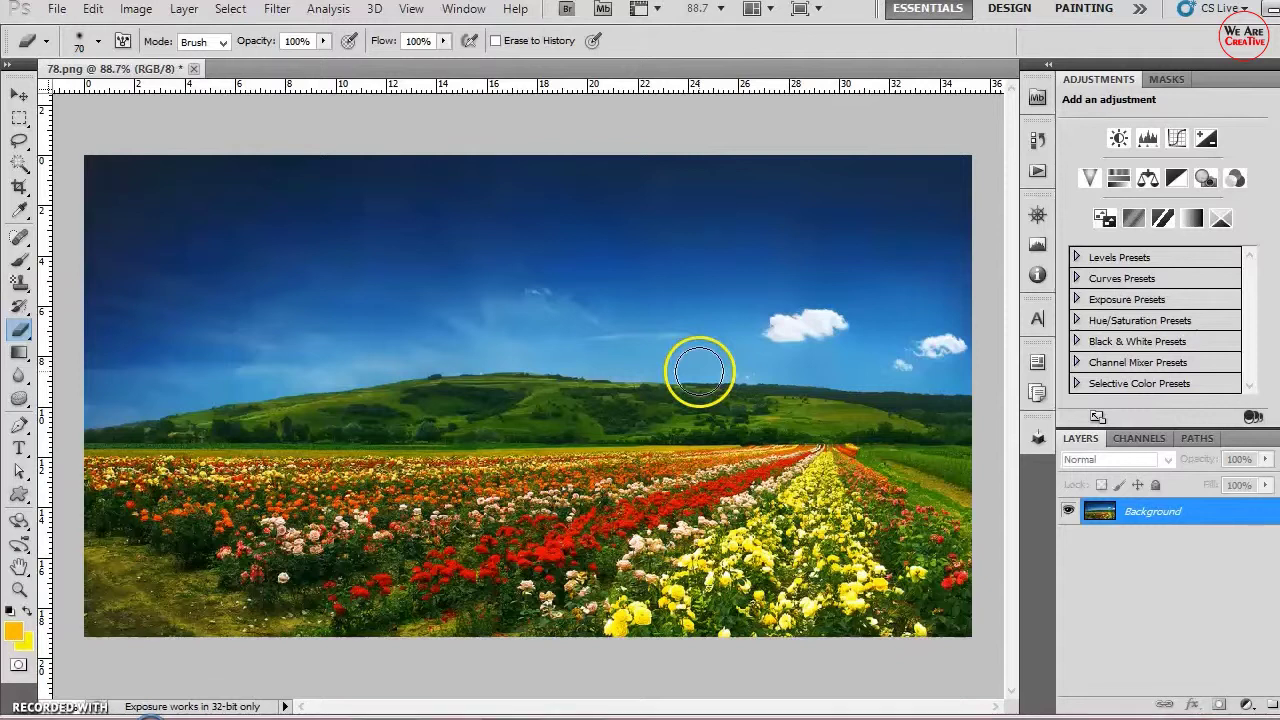
Step: Select the Move tool and browse the Image menu's Mode and Duplicate commands
{"action": "left_click", "coordinate": [18, 96]}
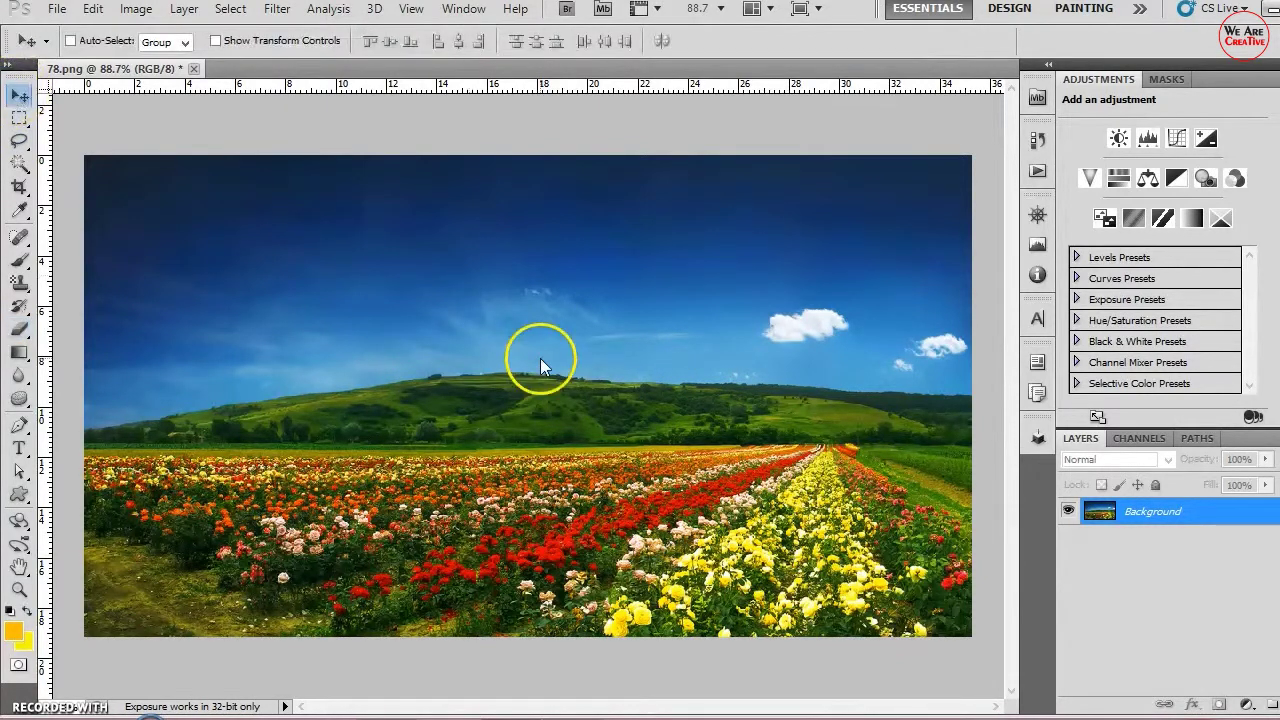
{"action": "left_click", "coordinate": [140, 12]}
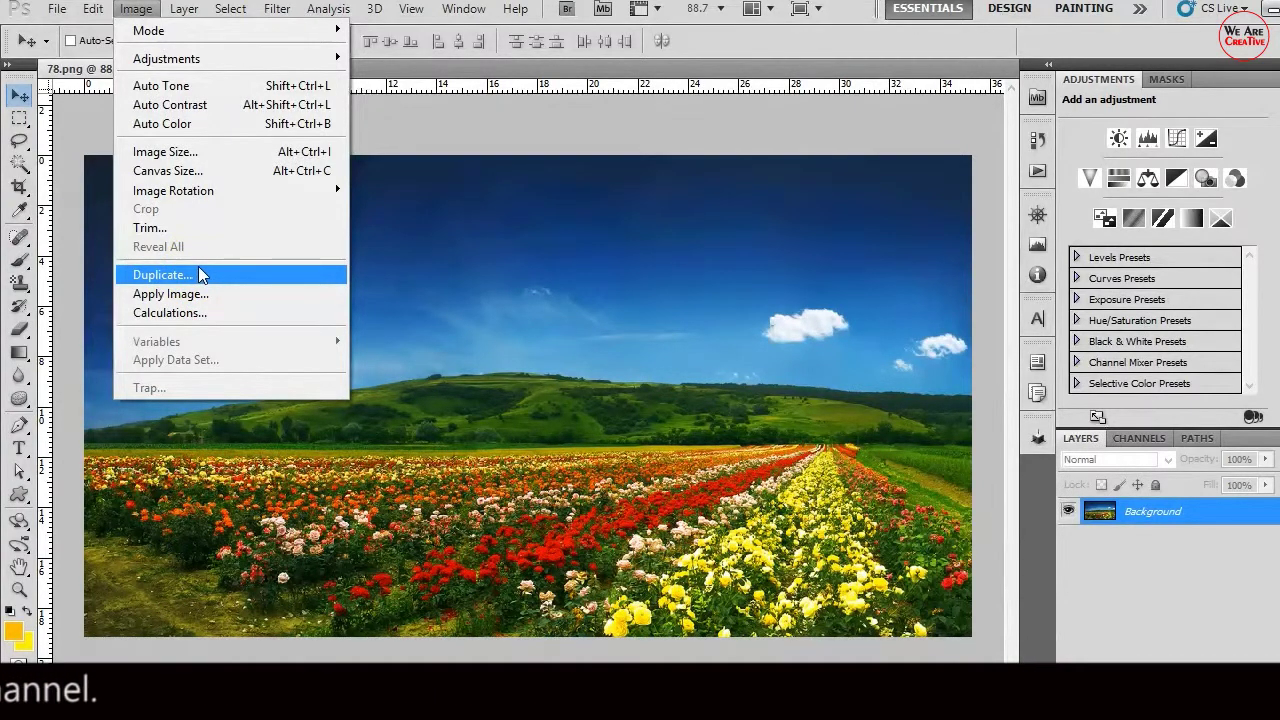
{"action": "left_click", "coordinate": [220, 32]}
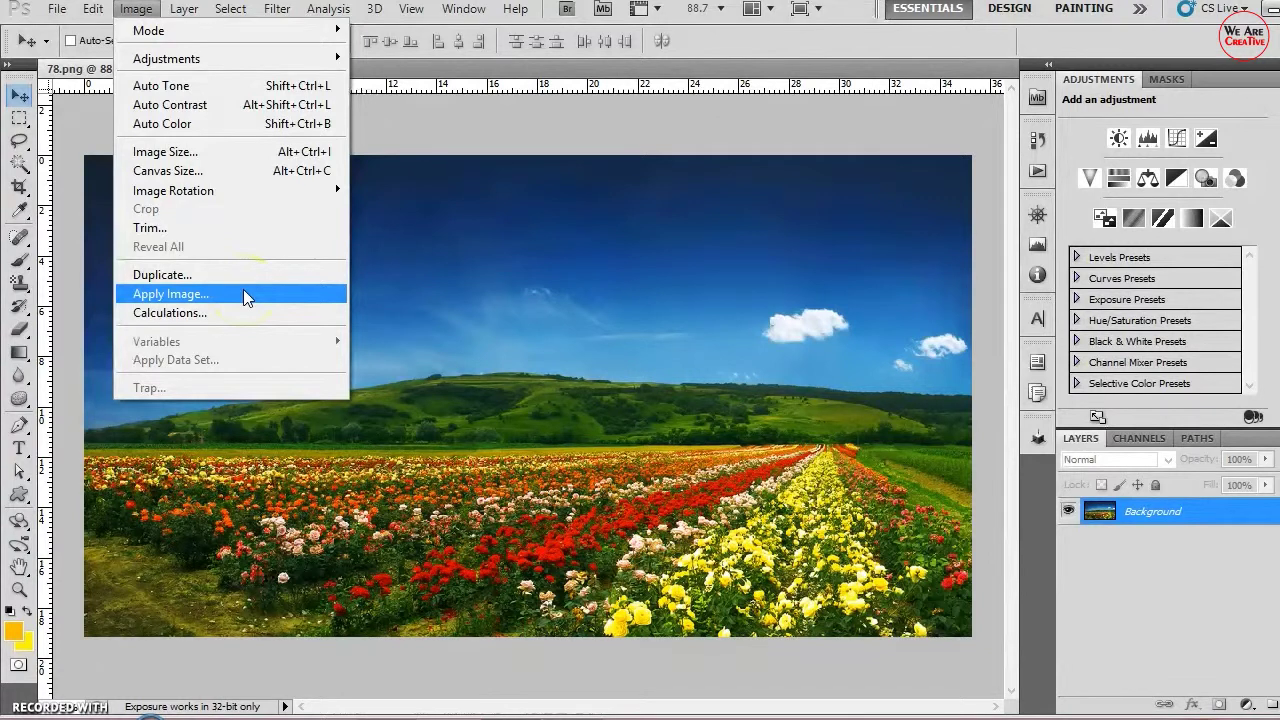
{"action": "left_click", "coordinate": [195, 277]}
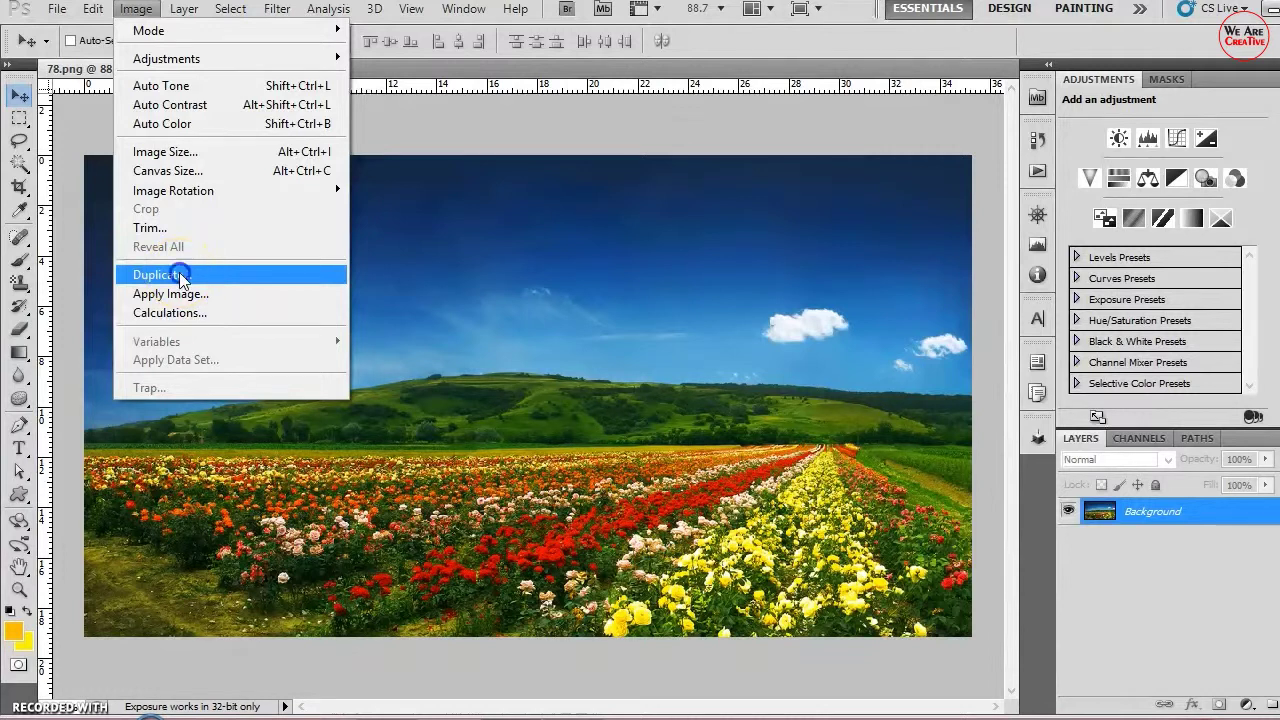
Step: Duplicate the image as a new document named New and view both tabs
{"action": "left_click", "coordinate": [180, 273]}
{"action": "type", "text": "New"}
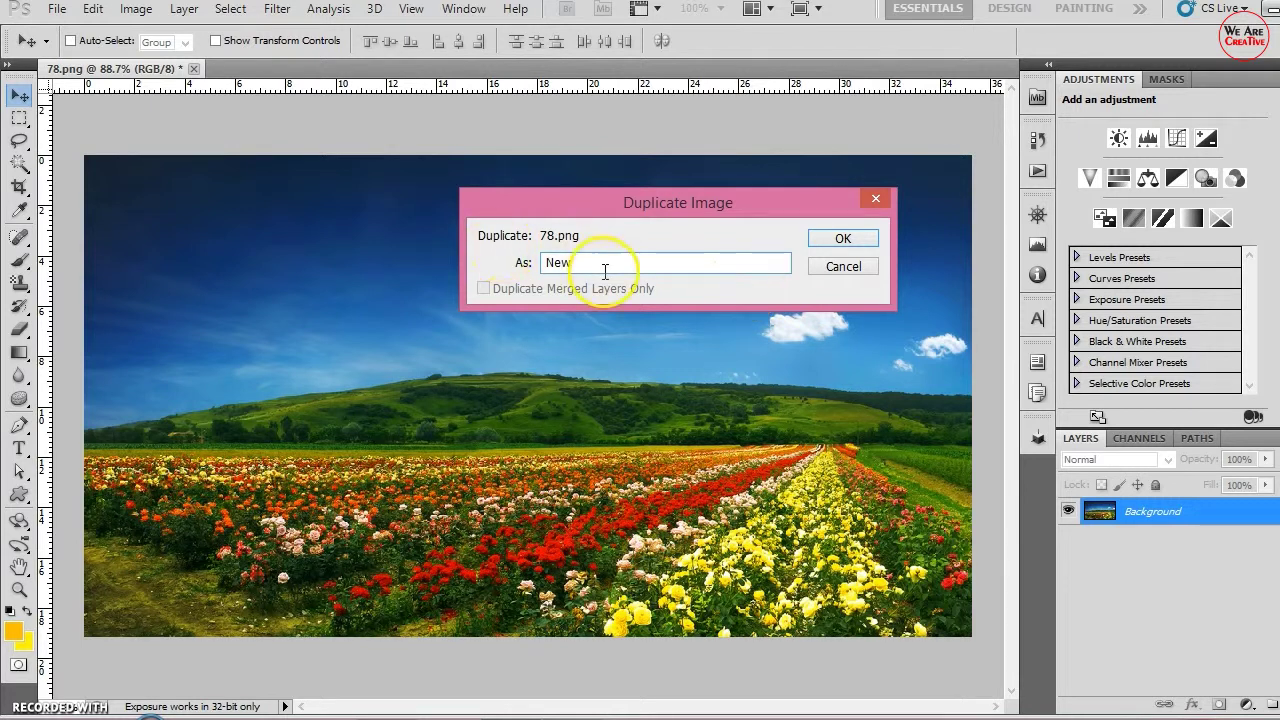
{"action": "left_click", "coordinate": [843, 238]}
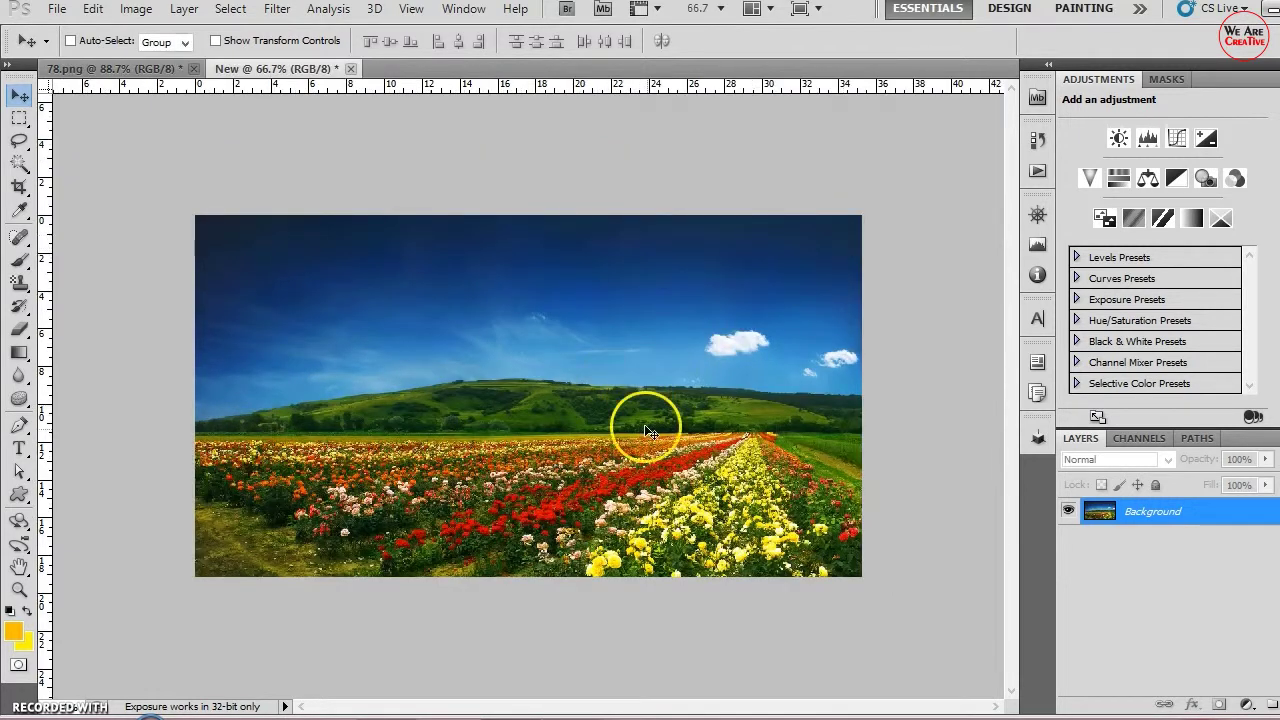
{"action": "left_click", "coordinate": [174, 68]}
{"action": "left_click", "coordinate": [258, 70]}
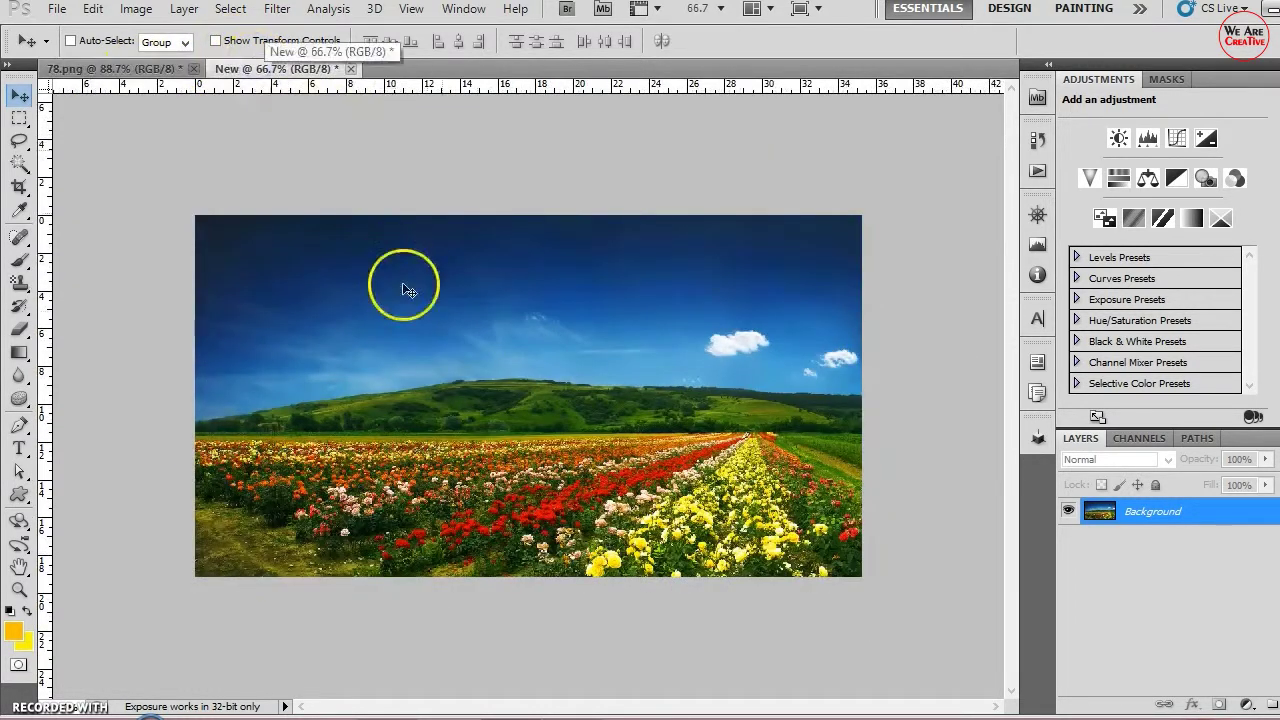
Step: Return to 78.png and minimize Photoshop to the desktop
{"action": "scroll", "coordinate": [601, 343], "scroll_direction": "up", "scroll_amount": 2}
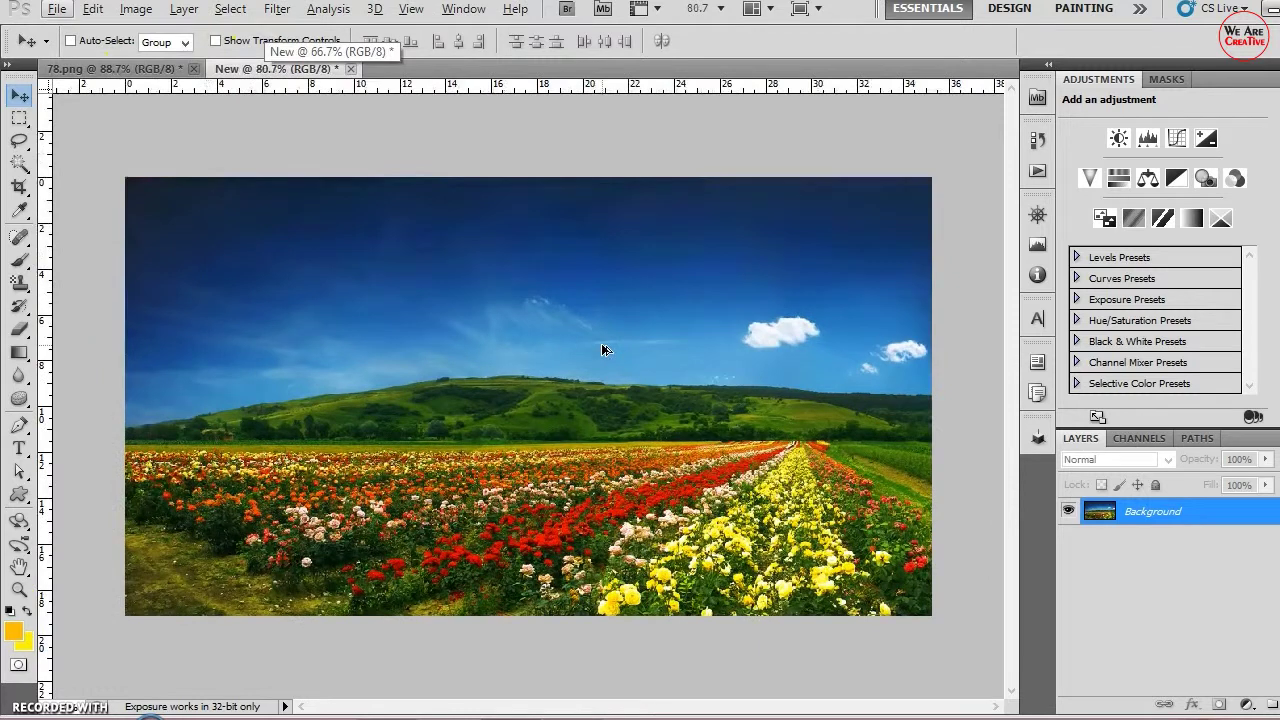
{"action": "left_click", "coordinate": [132, 68]}
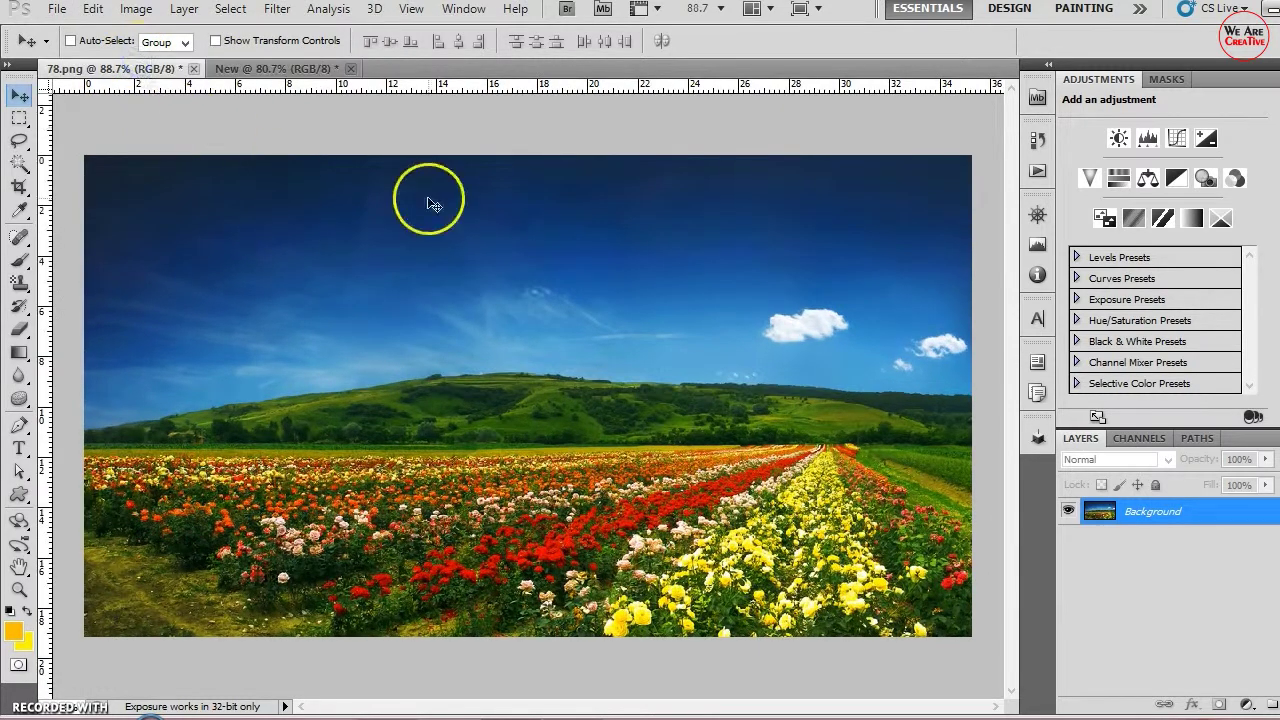
{"action": "left_click", "coordinate": [133, 10]}
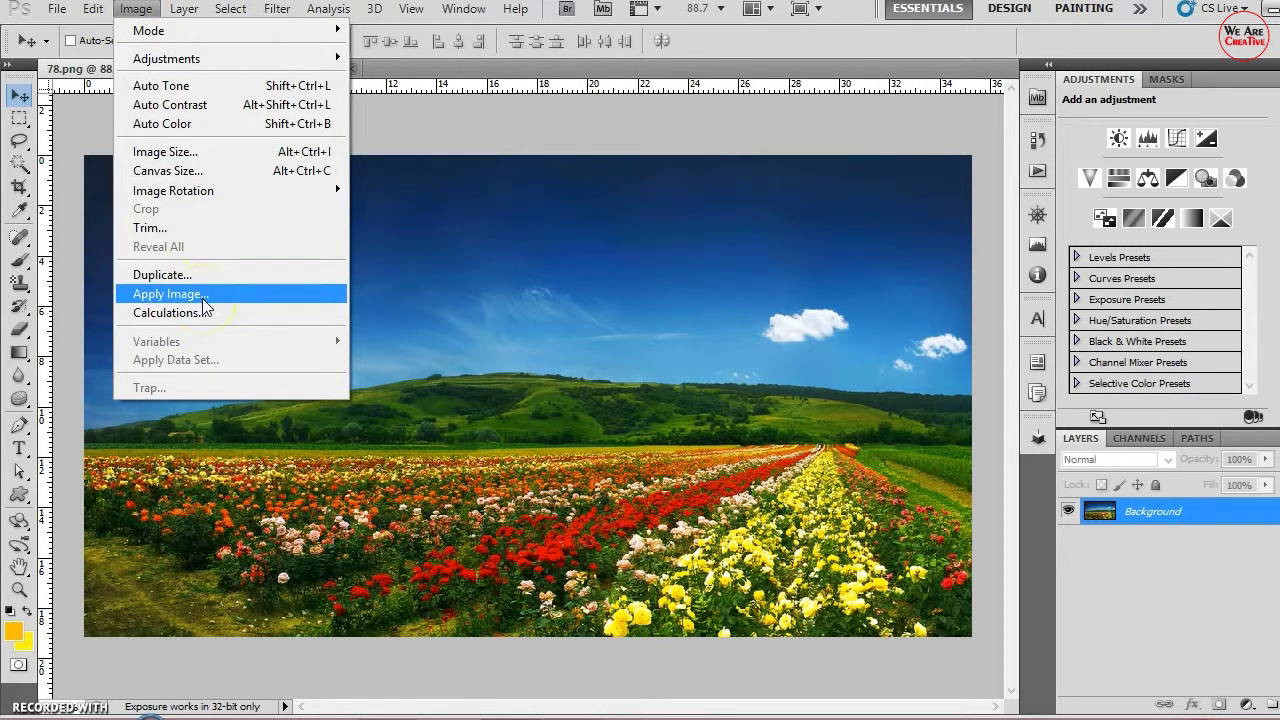
{"action": "left_click", "coordinate": [508, 292]}
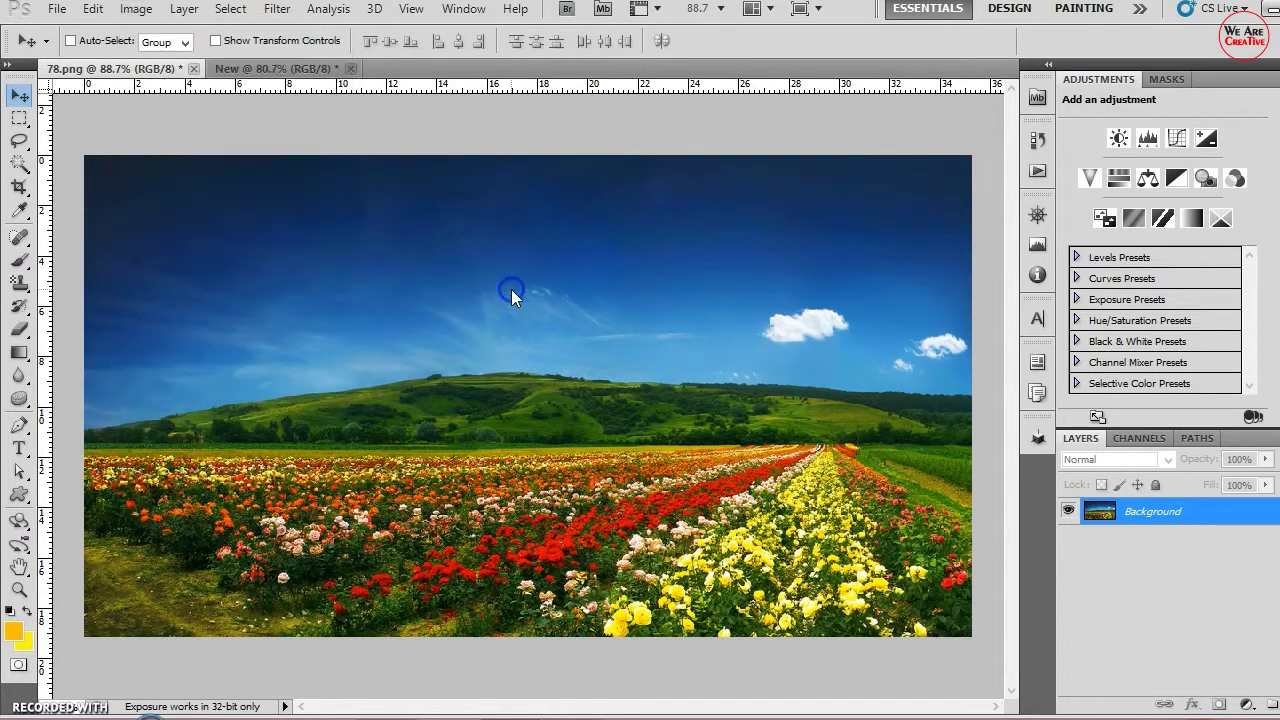
{"action": "left_click", "coordinate": [1270, 8]}
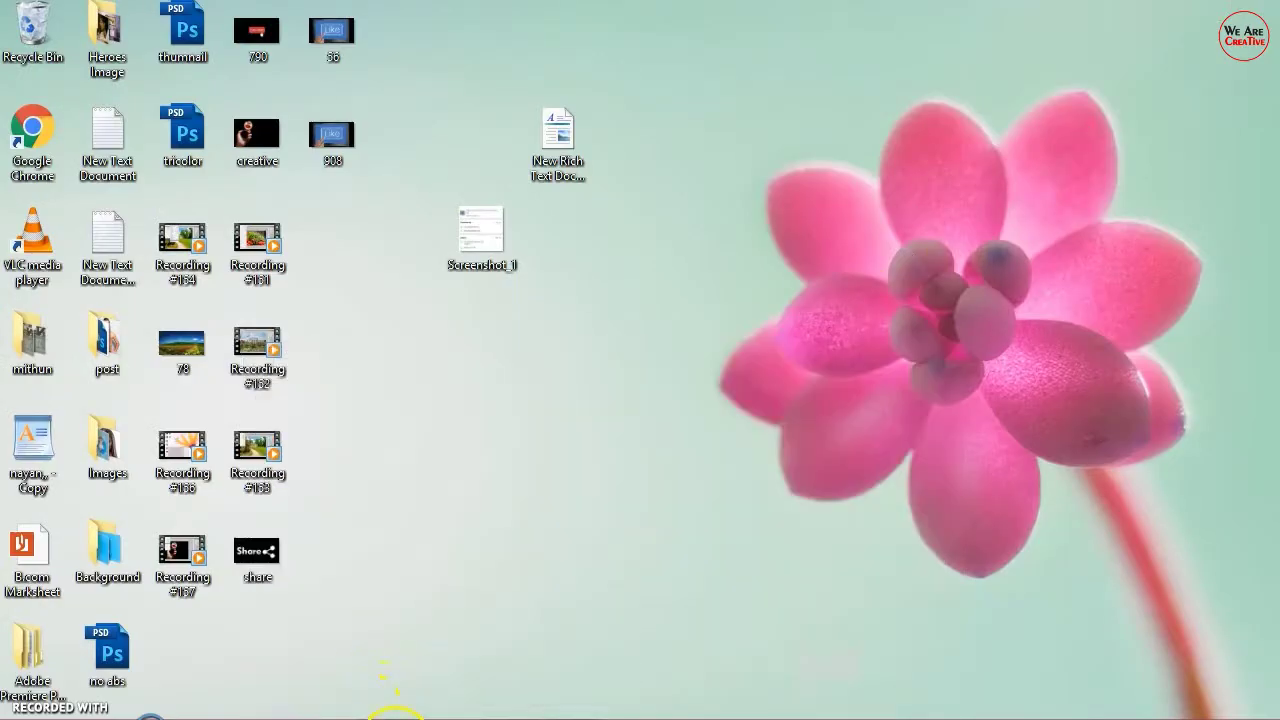
Step: Drag image 56 from the Background folder onto the 78.png canvas
{"action": "left_click", "coordinate": [373, 712]}
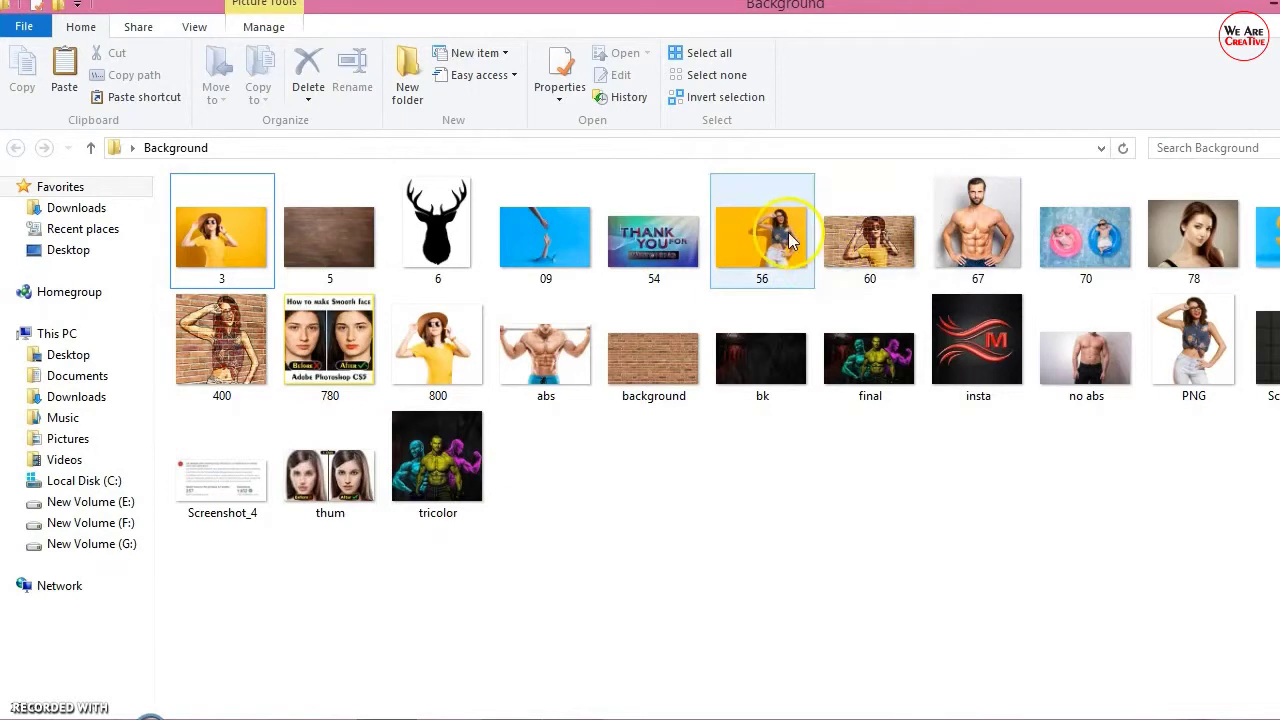
{"action": "left_click", "coordinate": [785, 243]}
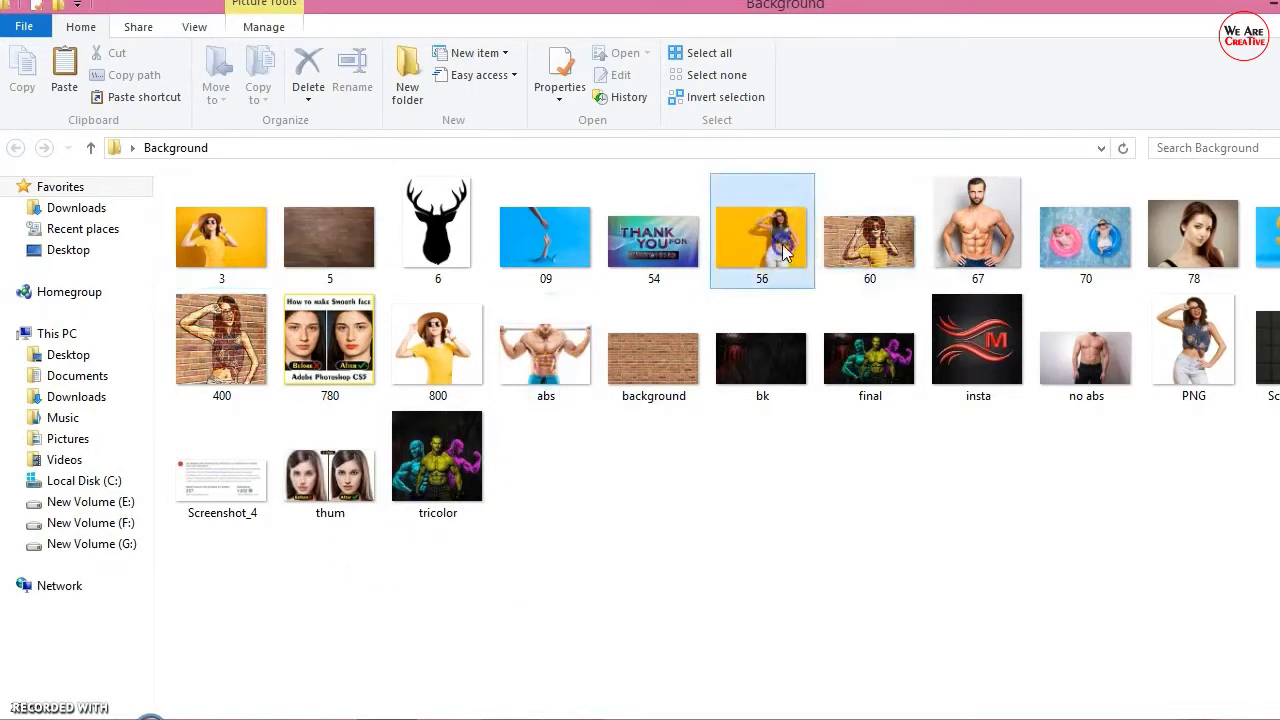
{"action": "mouse_move", "coordinate": [785, 243]}
{"action": "left_mouse_down"}
{"action": "mouse_move", "coordinate": [598, 487]}
{"action": "mouse_move", "coordinate": [504, 715]}
{"action": "mouse_move", "coordinate": [506, 563]}
{"action": "left_mouse_up"}
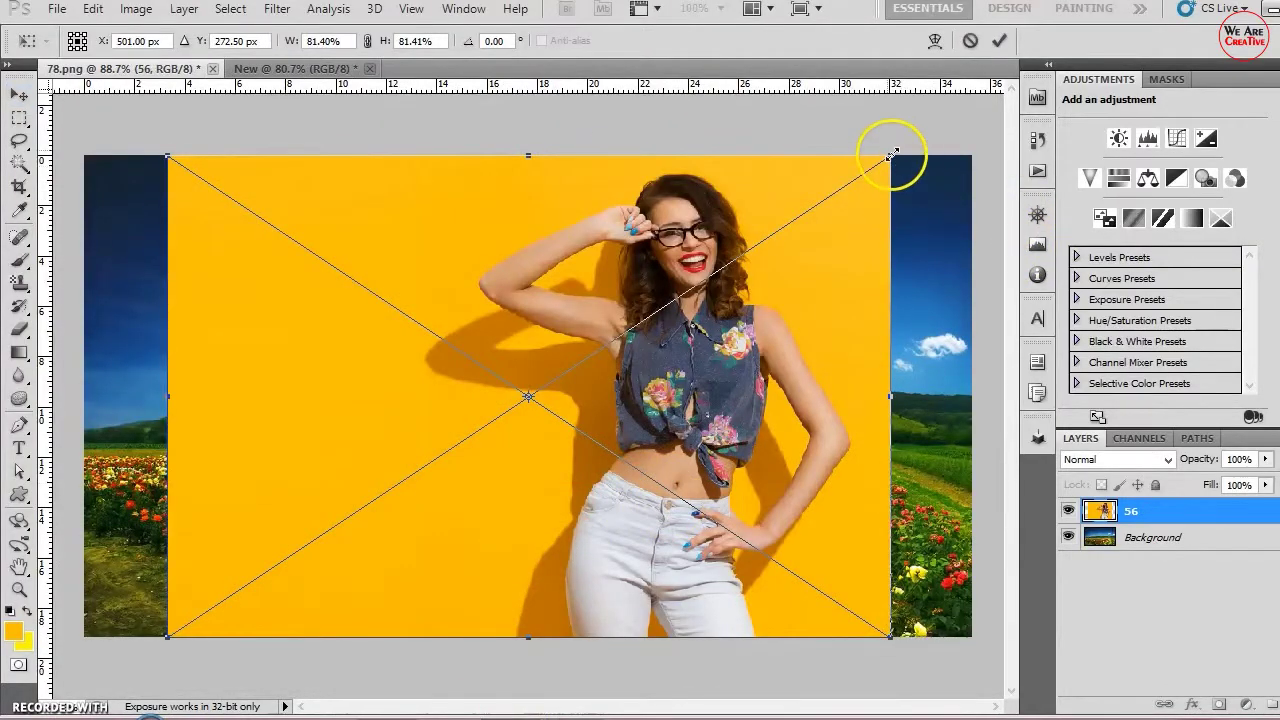
Step: Scale the placed layer 56 to about 67% and rasterize it
{"action": "left_click_drag", "start_coordinate": [888, 151], "coordinate": [838, 220]}
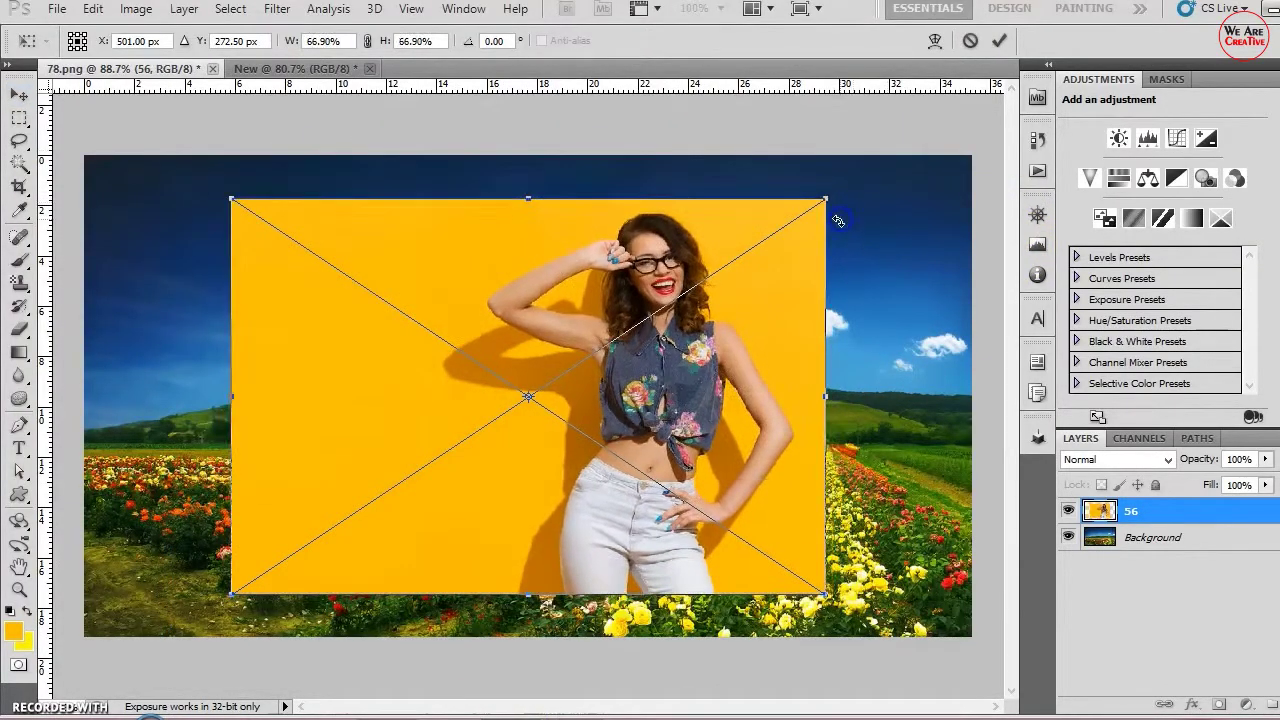
{"action": "left_click", "coordinate": [857, 236]}
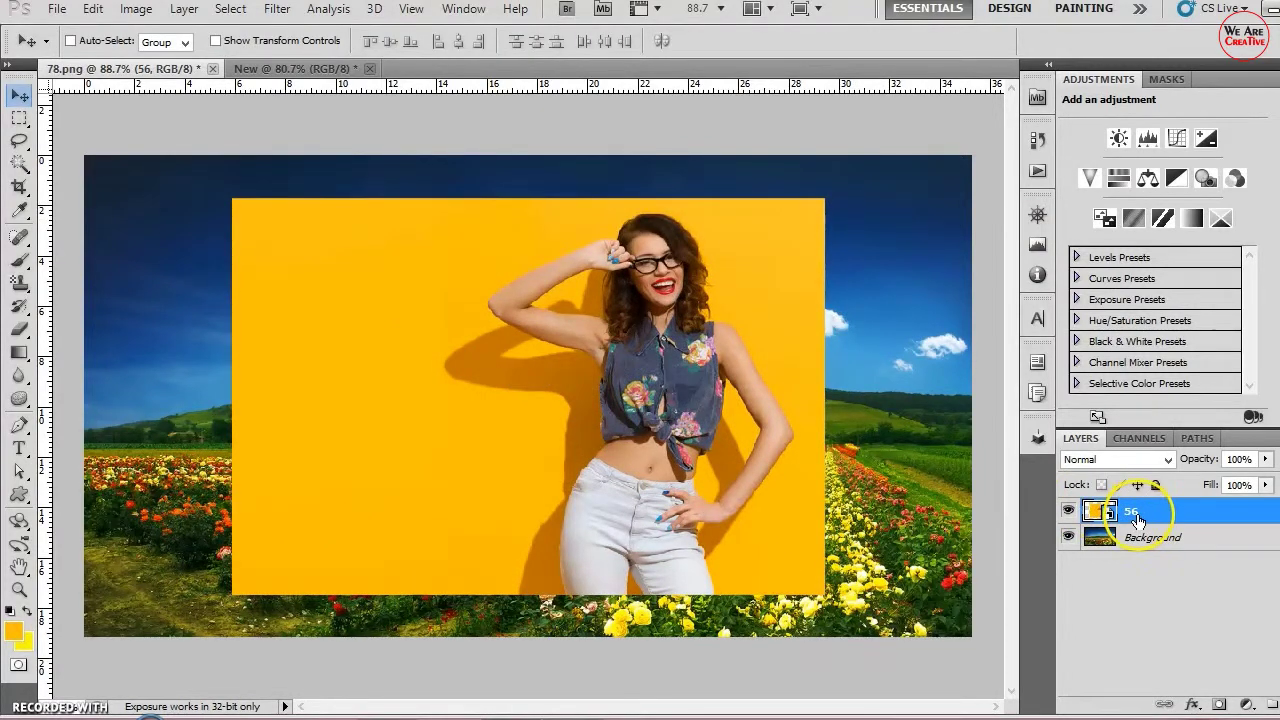
{"action": "right_click", "coordinate": [1137, 516]}
{"action": "left_click", "coordinate": [996, 403]}
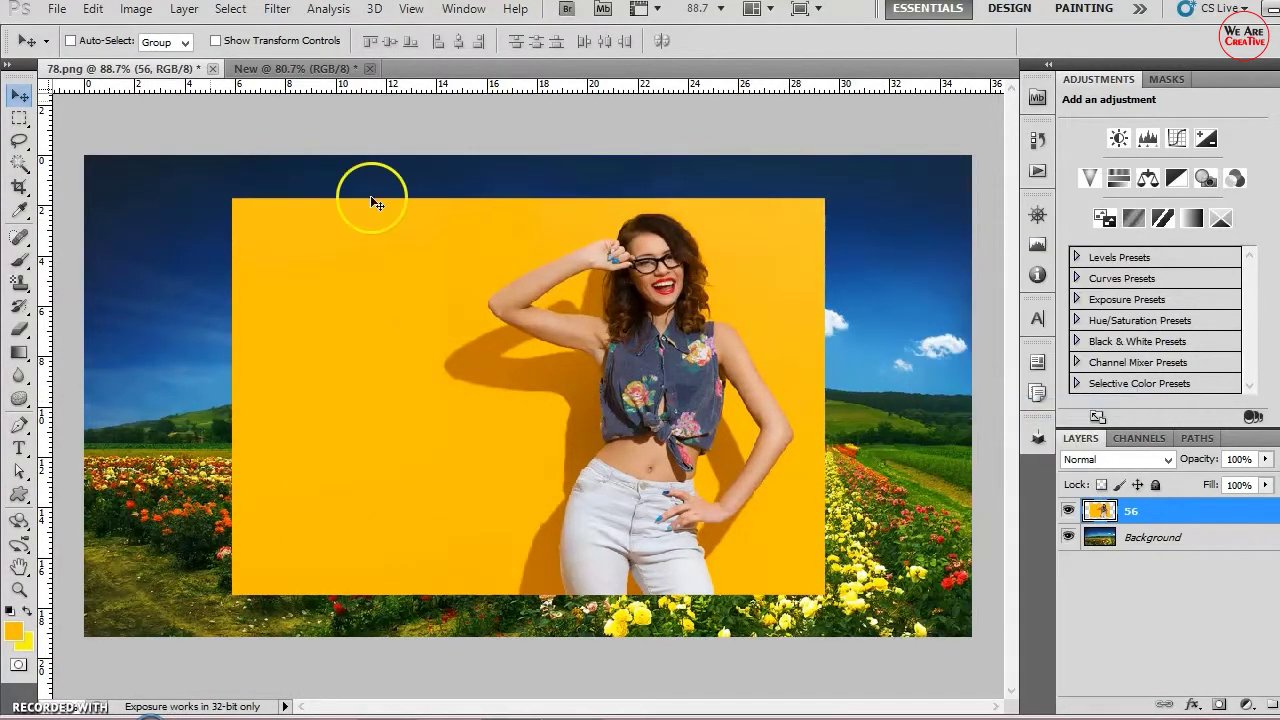
Step: Select the yellow backdrop with Color Range and delete it
{"action": "left_click", "coordinate": [228, 8]}
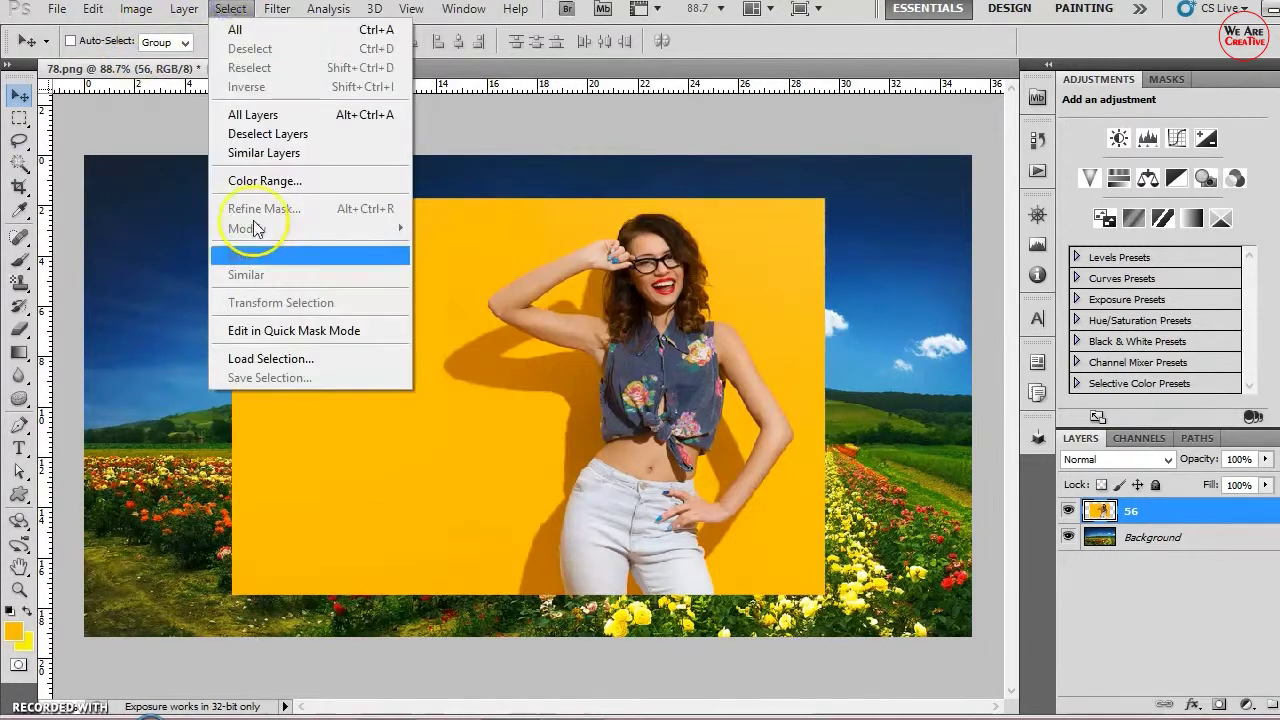
{"action": "left_click", "coordinate": [265, 181]}
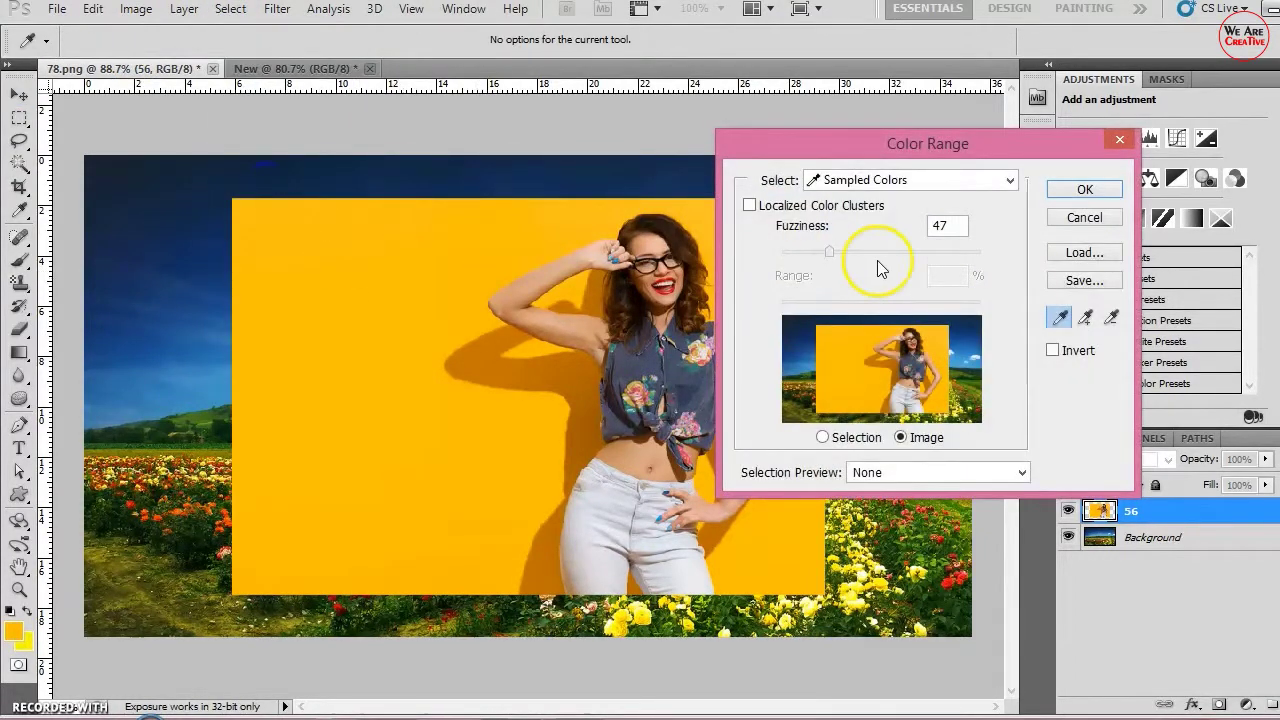
{"action": "left_click", "coordinate": [1082, 191]}
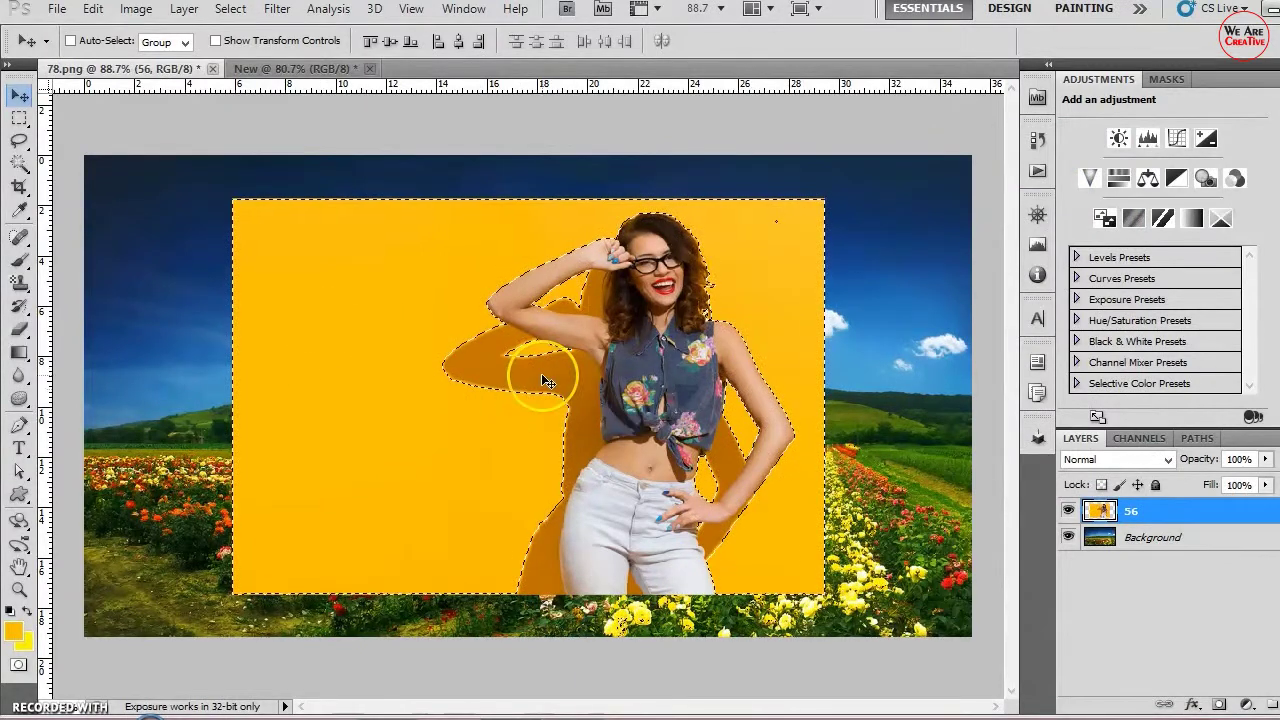
{"action": "key", "text": "Delete"}
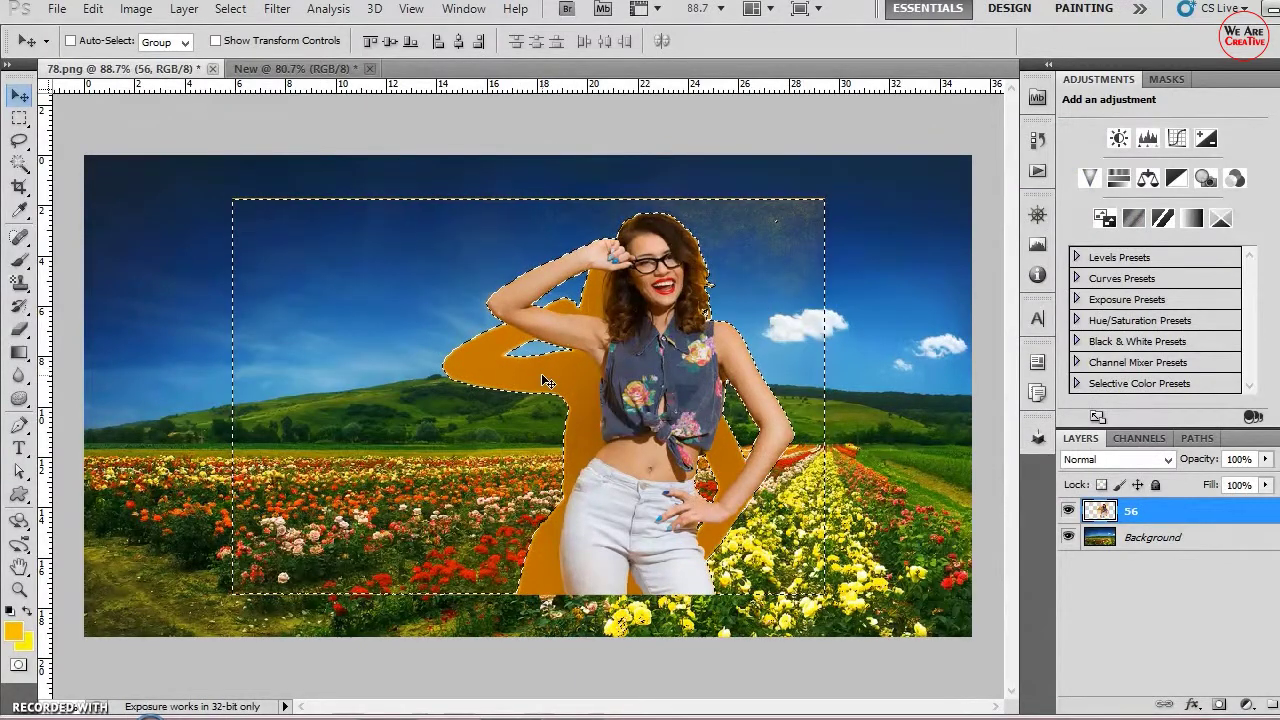
Step: Deselect, then magic-erase the orange shadow and fill beside the woman and her raised arm
{"action": "left_click", "coordinate": [534, 371]}
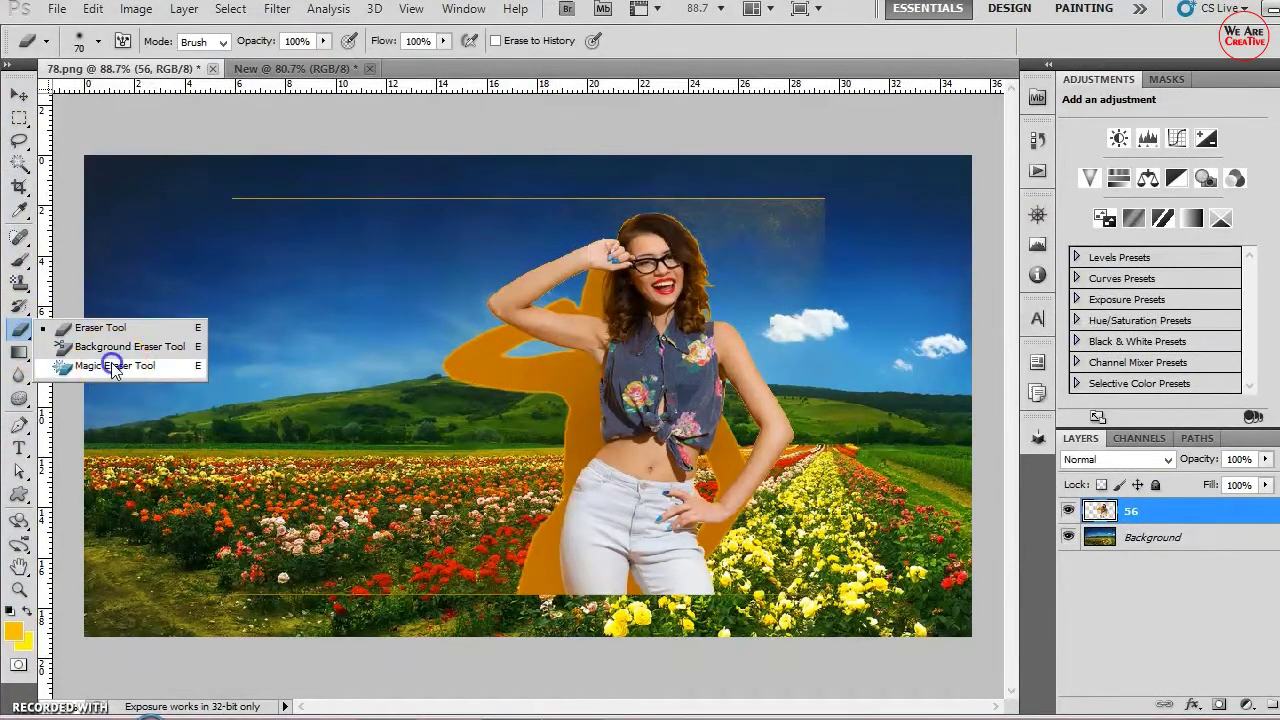
{"action": "left_click", "coordinate": [110, 363]}
{"action": "left_click", "coordinate": [587, 423]}
{"action": "left_click", "coordinate": [474, 363]}
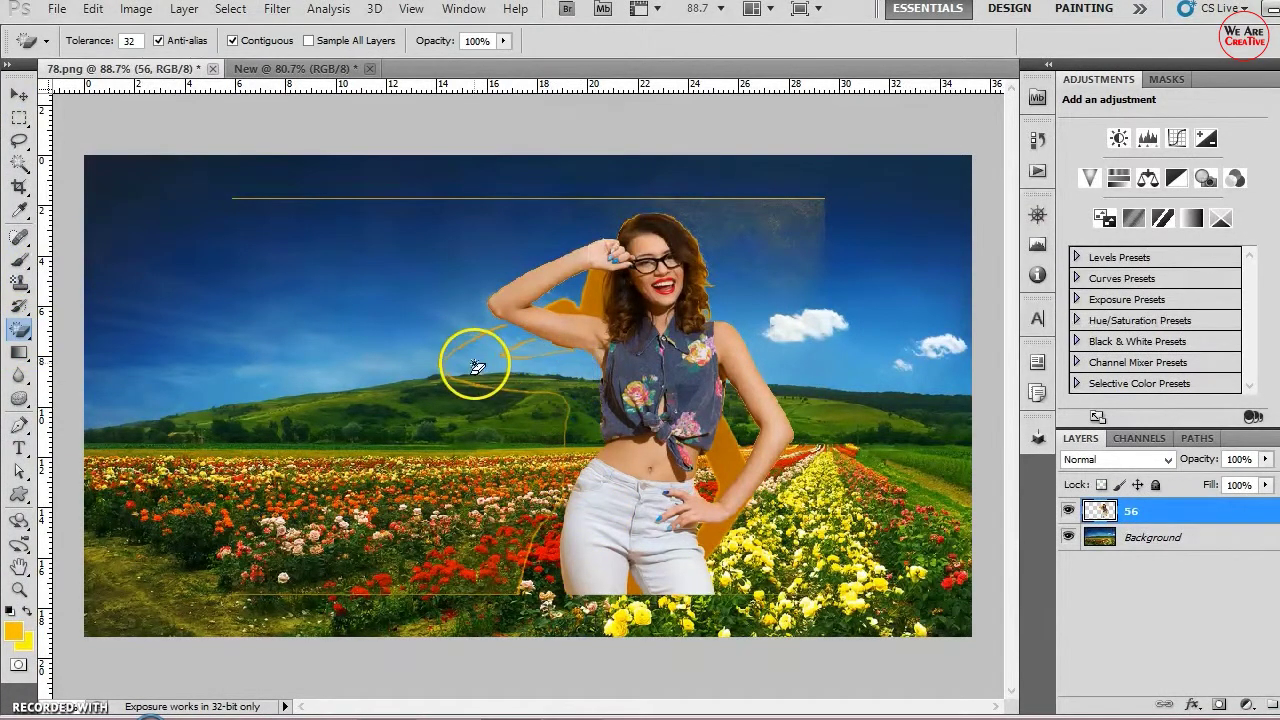
{"action": "left_click", "coordinate": [580, 300]}
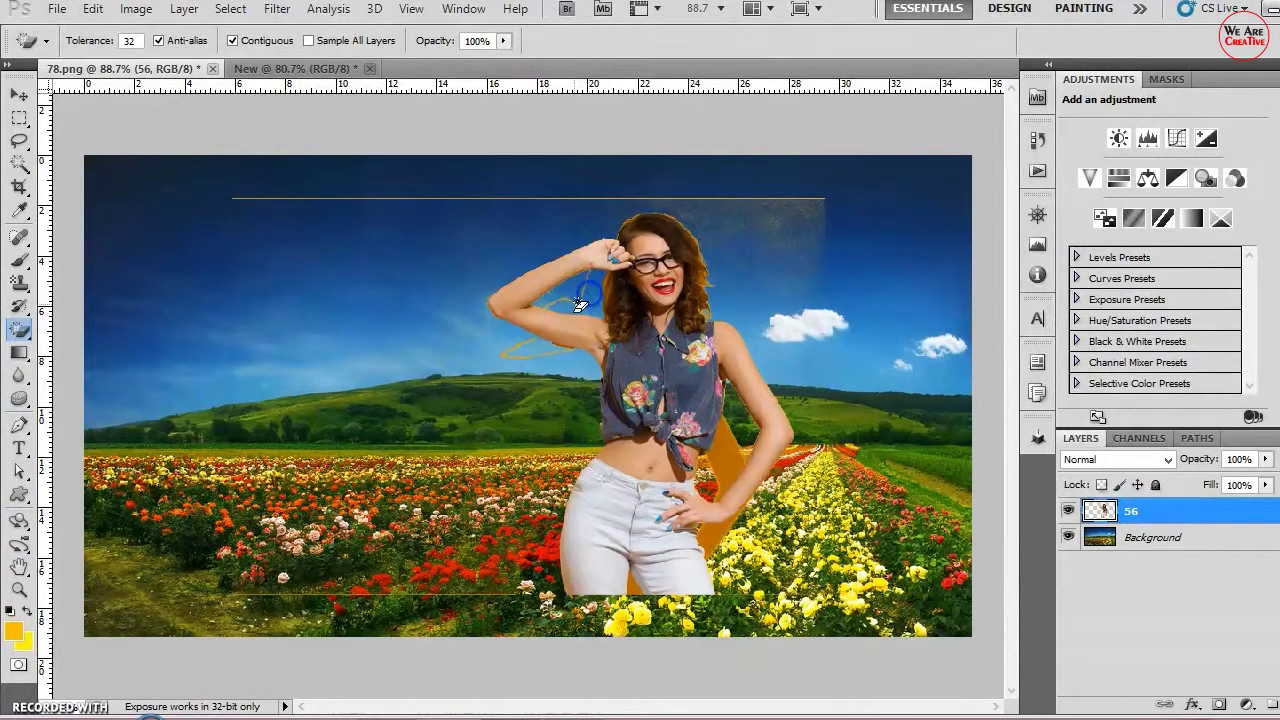
{"action": "left_click", "coordinate": [533, 360]}
{"action": "left_click", "coordinate": [578, 302]}
Step: Erase the orange fill by the right hip and thin lines across the sky and field
{"action": "left_click", "coordinate": [758, 245]}
{"action": "left_click", "coordinate": [791, 384]}
{"action": "left_click", "coordinate": [730, 452]}
{"action": "left_click", "coordinate": [786, 192]}
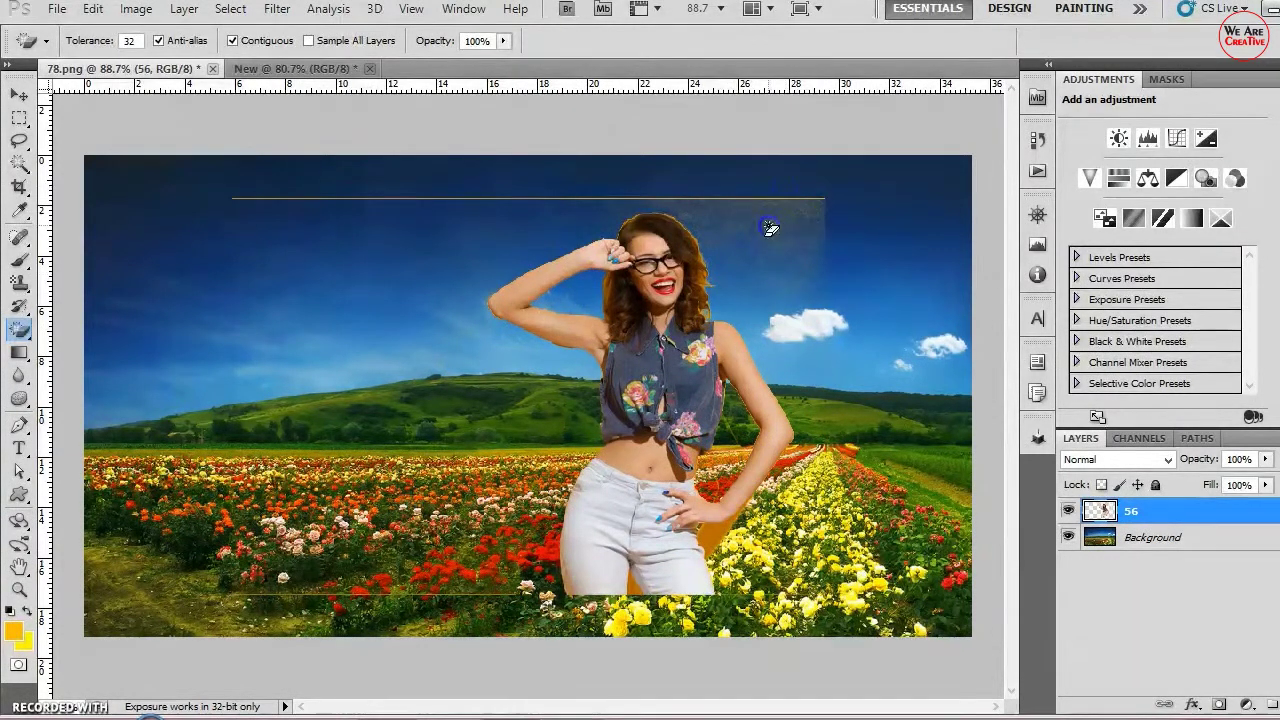
{"action": "left_click", "coordinate": [768, 228]}
{"action": "left_click", "coordinate": [747, 422]}
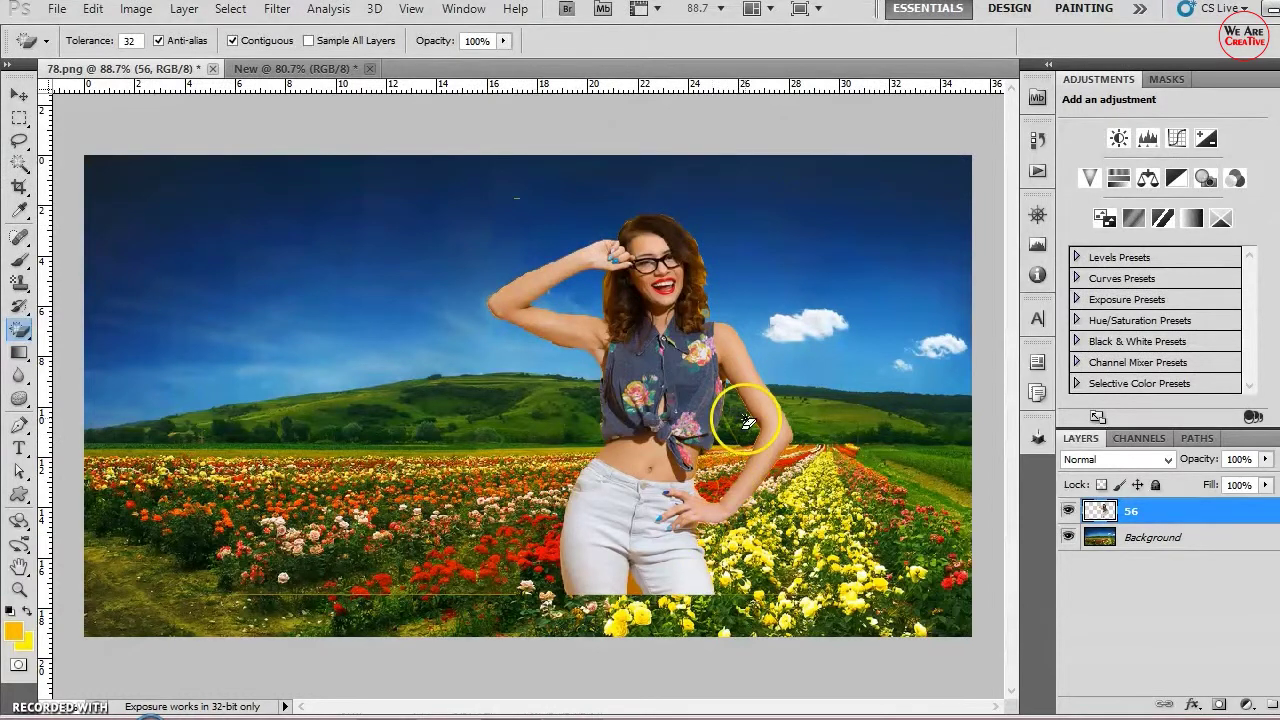
{"action": "left_click", "coordinate": [735, 446]}
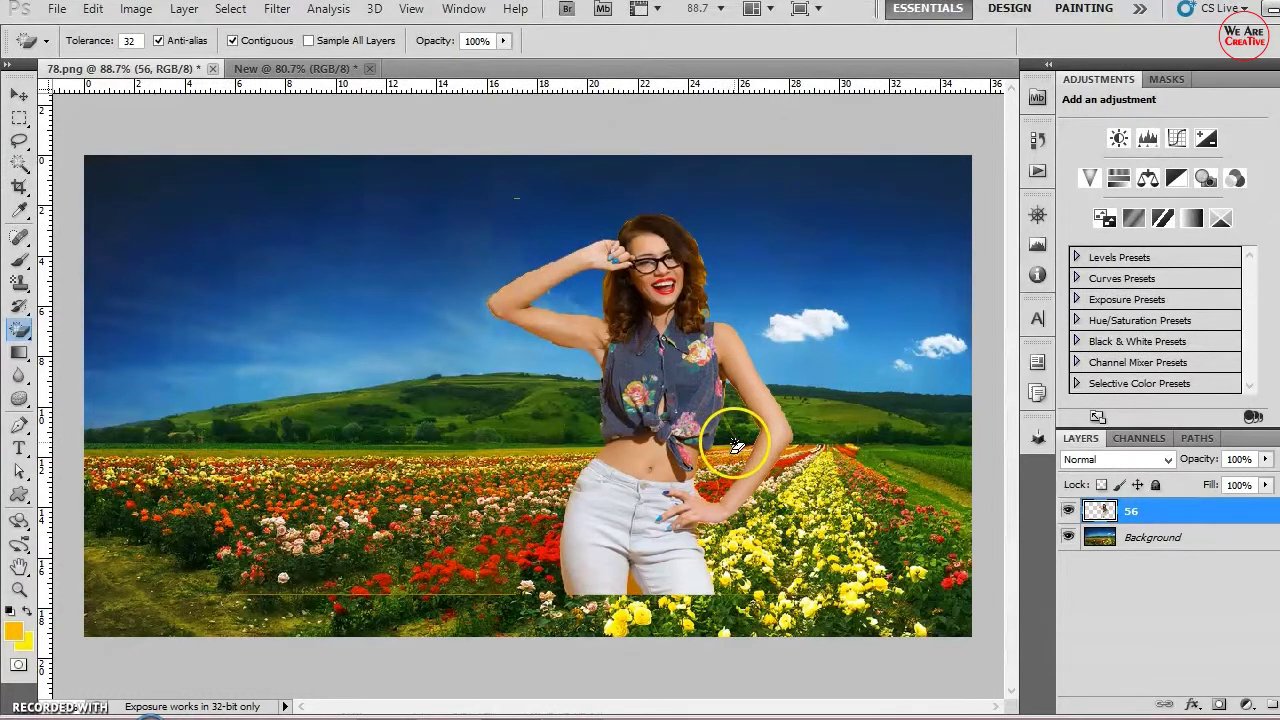
{"action": "left_click", "coordinate": [234, 594]}
{"action": "left_click", "coordinate": [407, 322]}
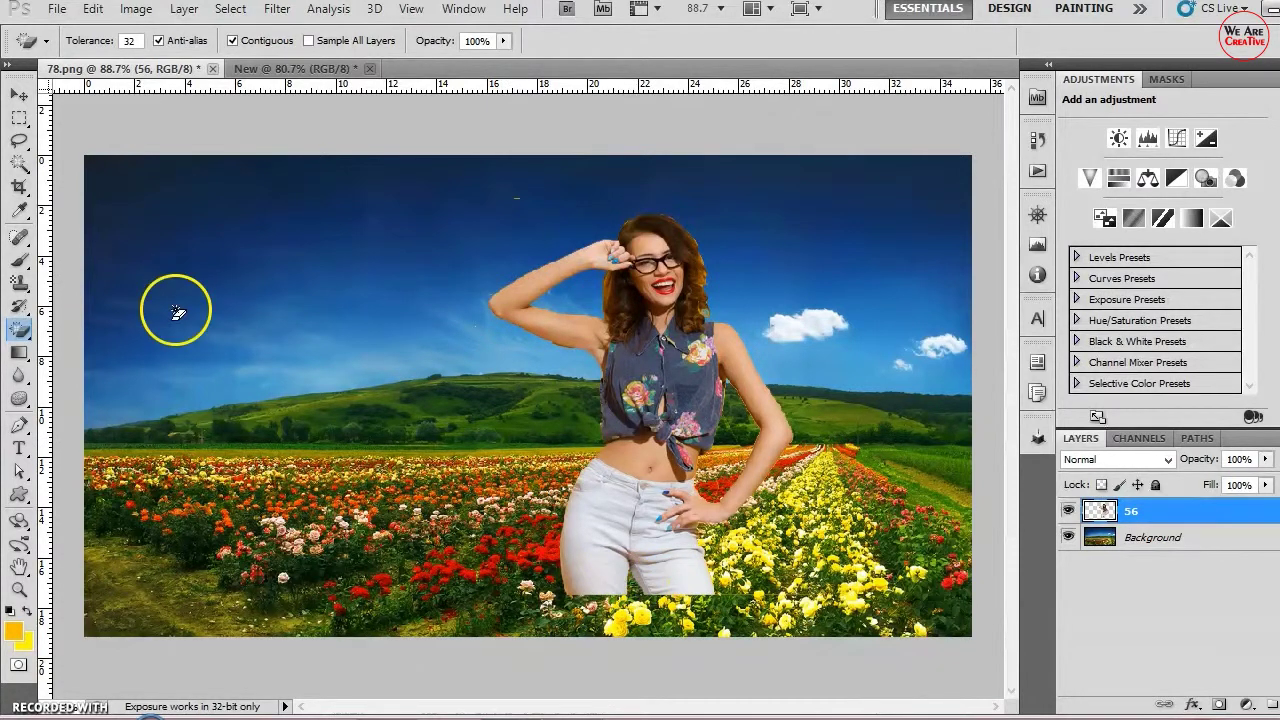
Step: Move the woman lower and slightly left, then nudge her right
{"action": "left_click", "coordinate": [19, 93]}
{"action": "left_click_drag", "start_coordinate": [679, 367], "coordinate": [645, 370]}
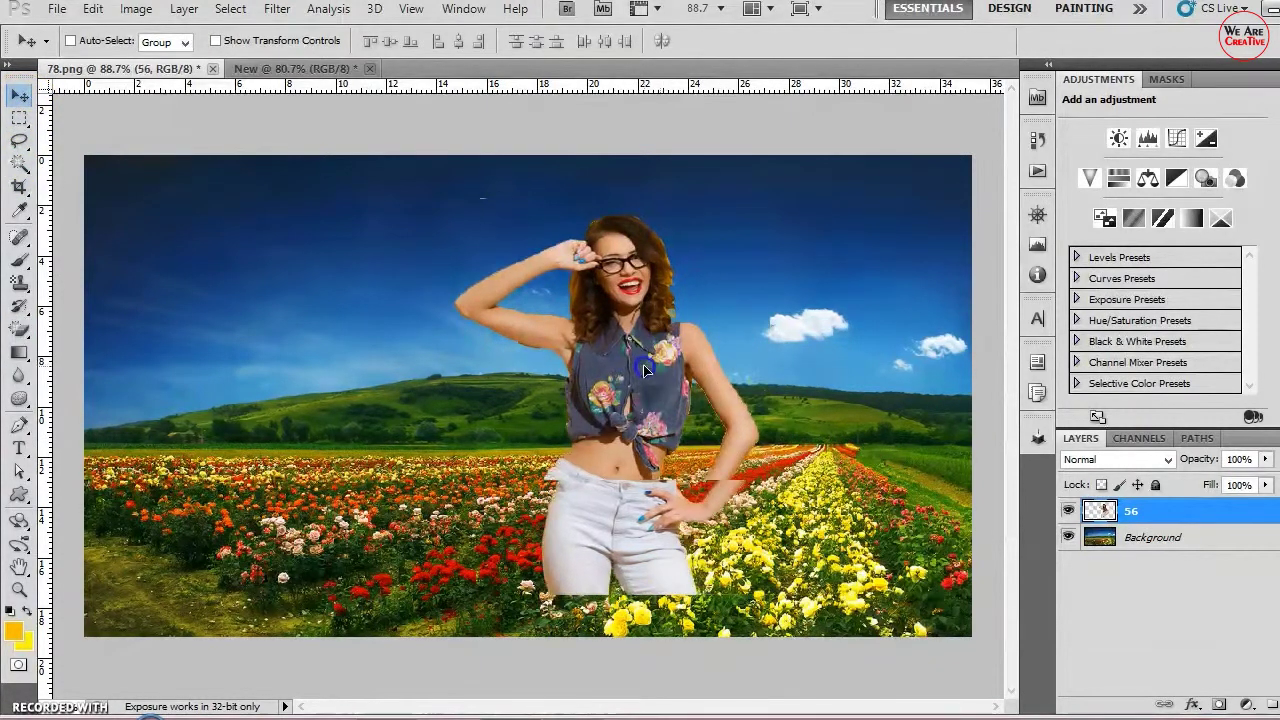
{"action": "key", "text": "m"}
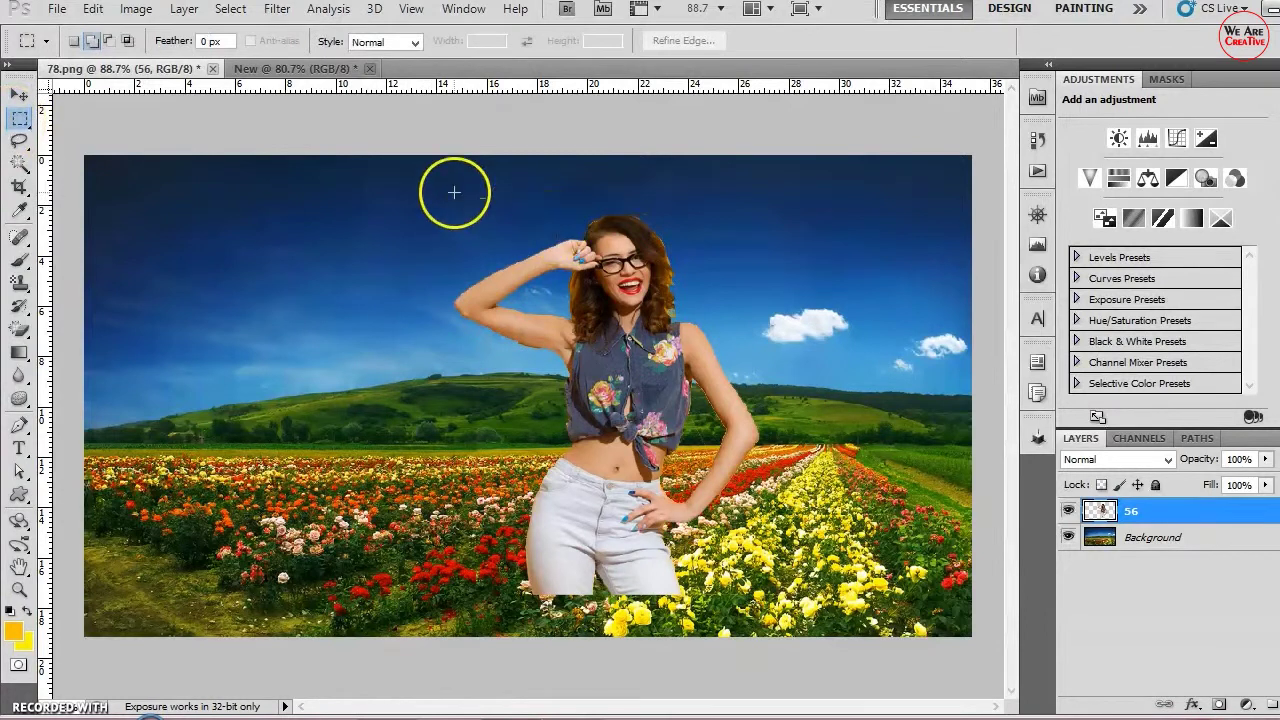
{"action": "left_click", "coordinate": [511, 229]}
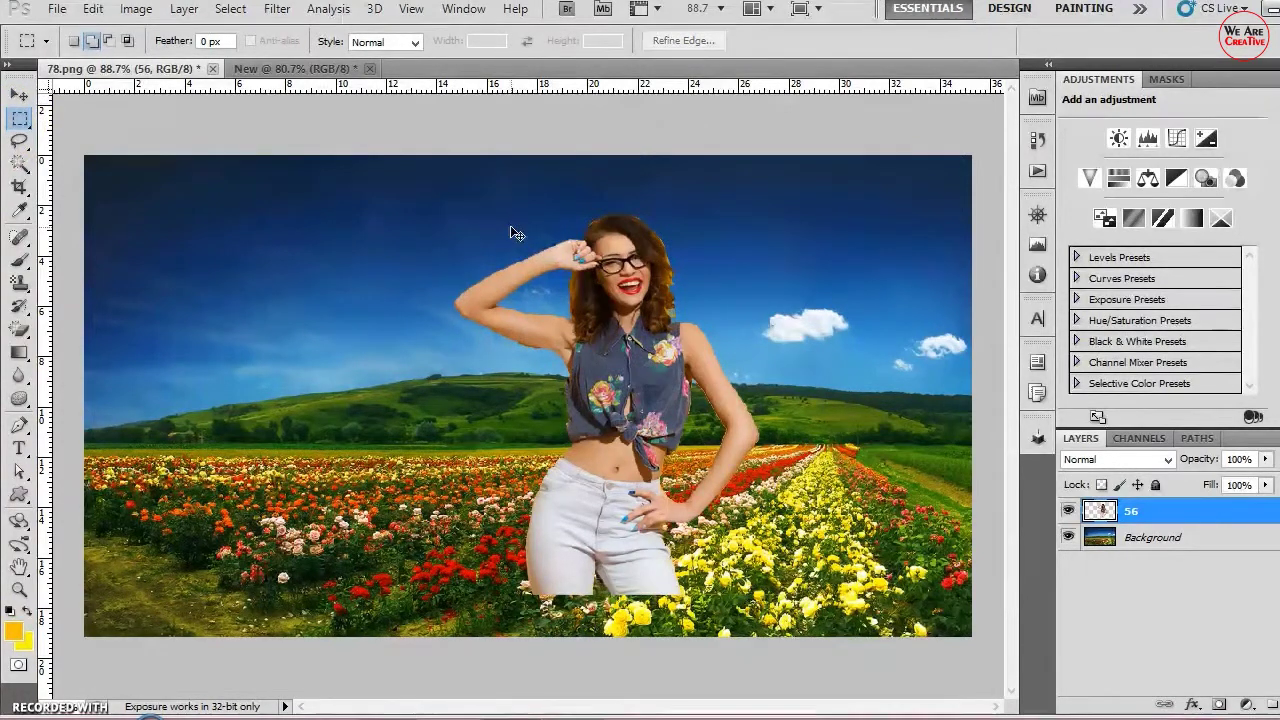
{"action": "left_click", "coordinate": [20, 95]}
{"action": "mouse_move", "coordinate": [620, 387]}
{"action": "left_mouse_down"}
{"action": "mouse_move", "coordinate": [603, 427]}
{"action": "mouse_move", "coordinate": [625, 420]}
{"action": "left_mouse_up"}
{"action": "key", "text": "Right"}
{"action": "key", "text": "Right"}
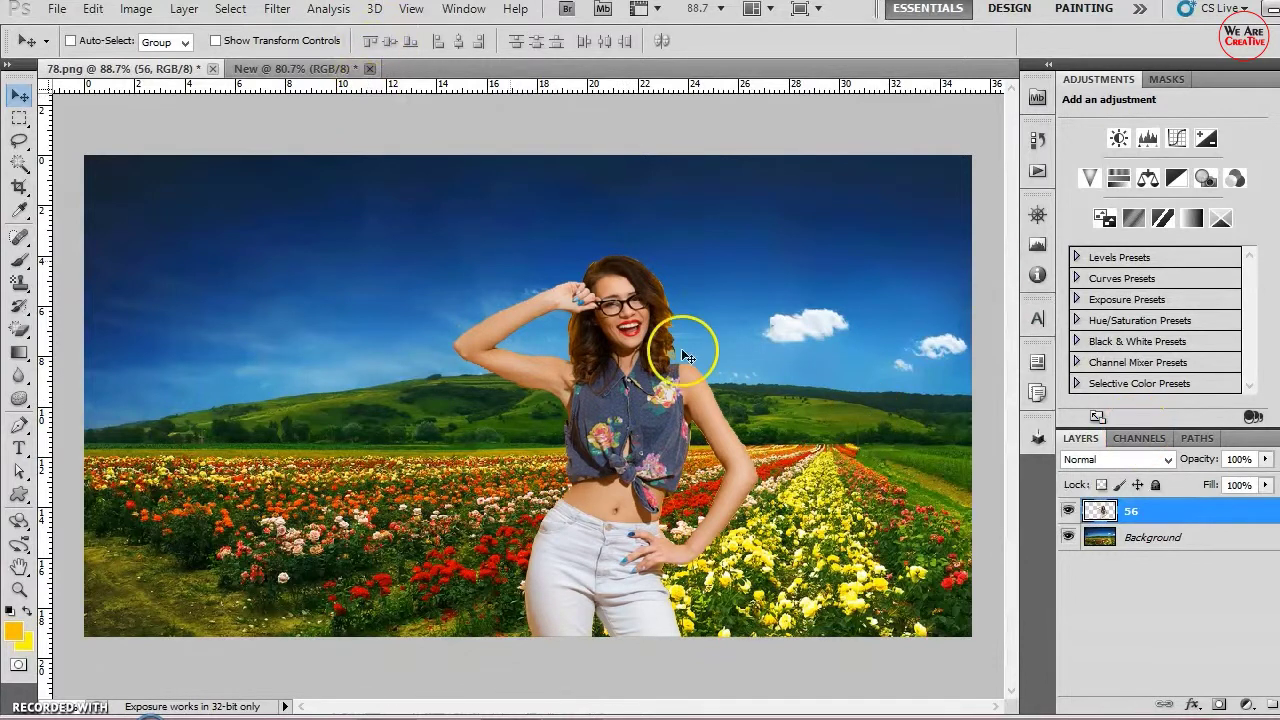
Step: In Apply Image, compare layer 56 and Merged as sources, then return to Background
{"action": "left_click", "coordinate": [136, 9]}
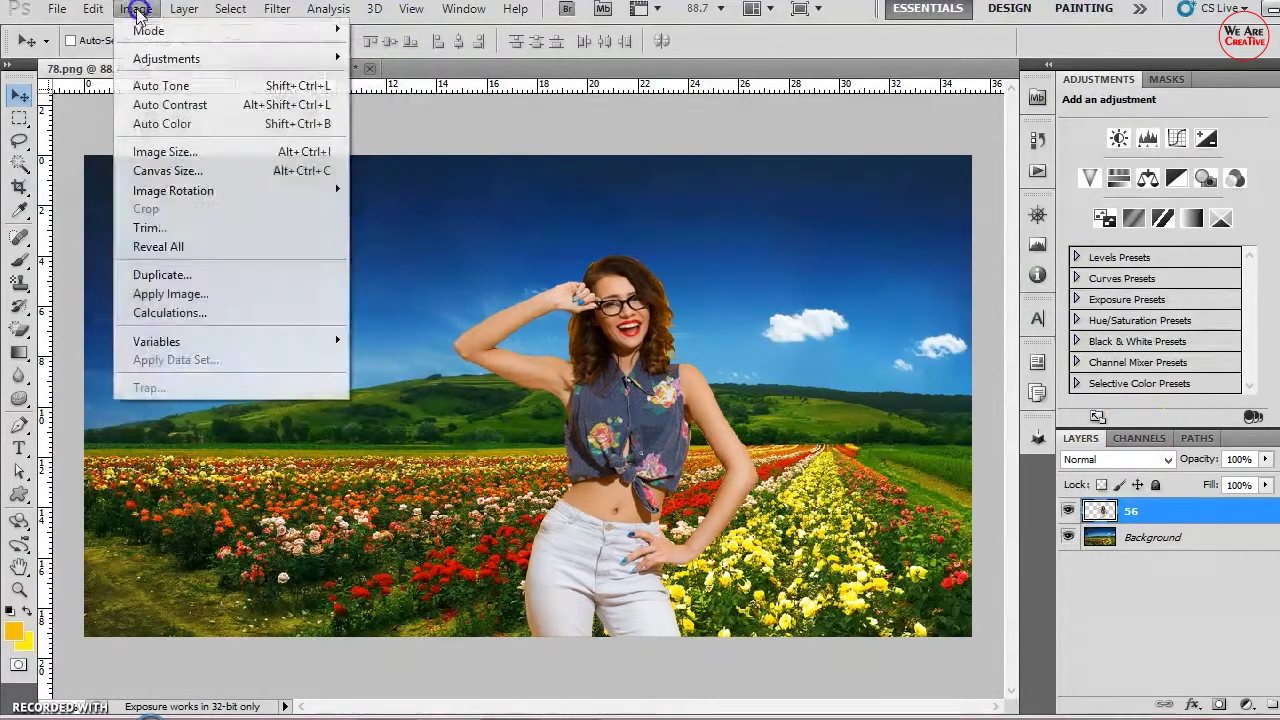
{"action": "left_click", "coordinate": [172, 293]}
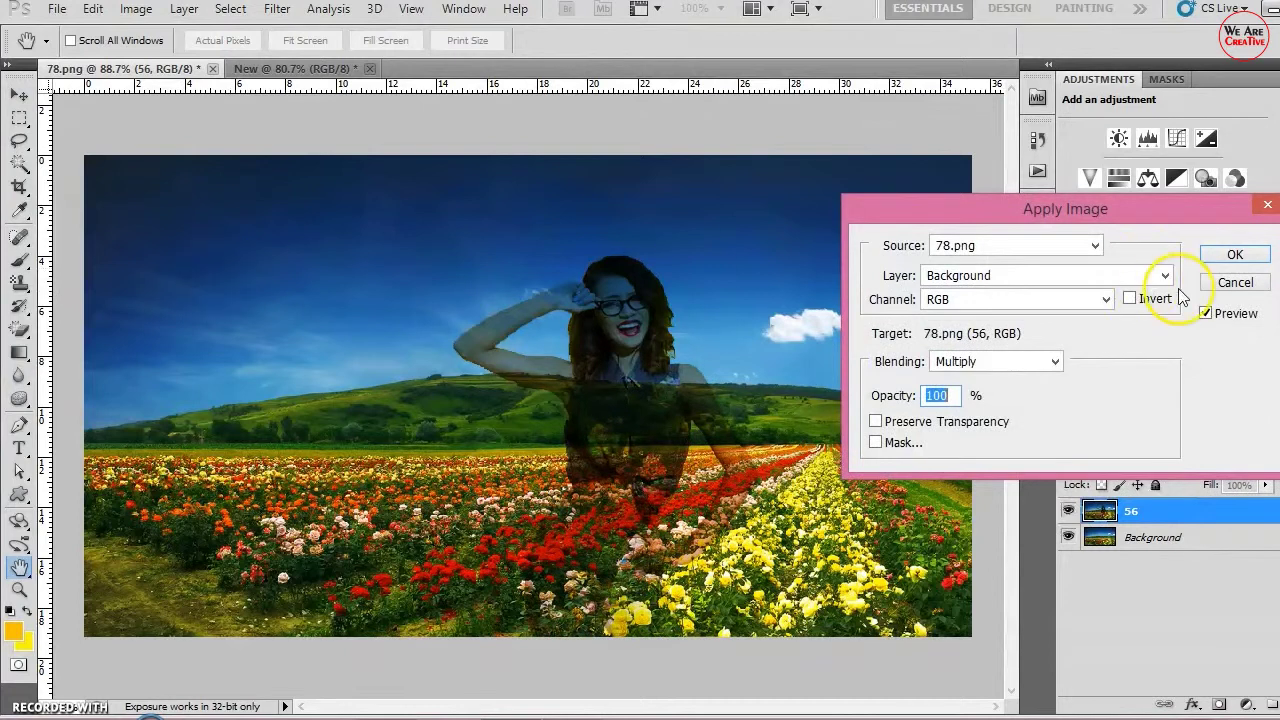
{"action": "left_click", "coordinate": [1048, 276]}
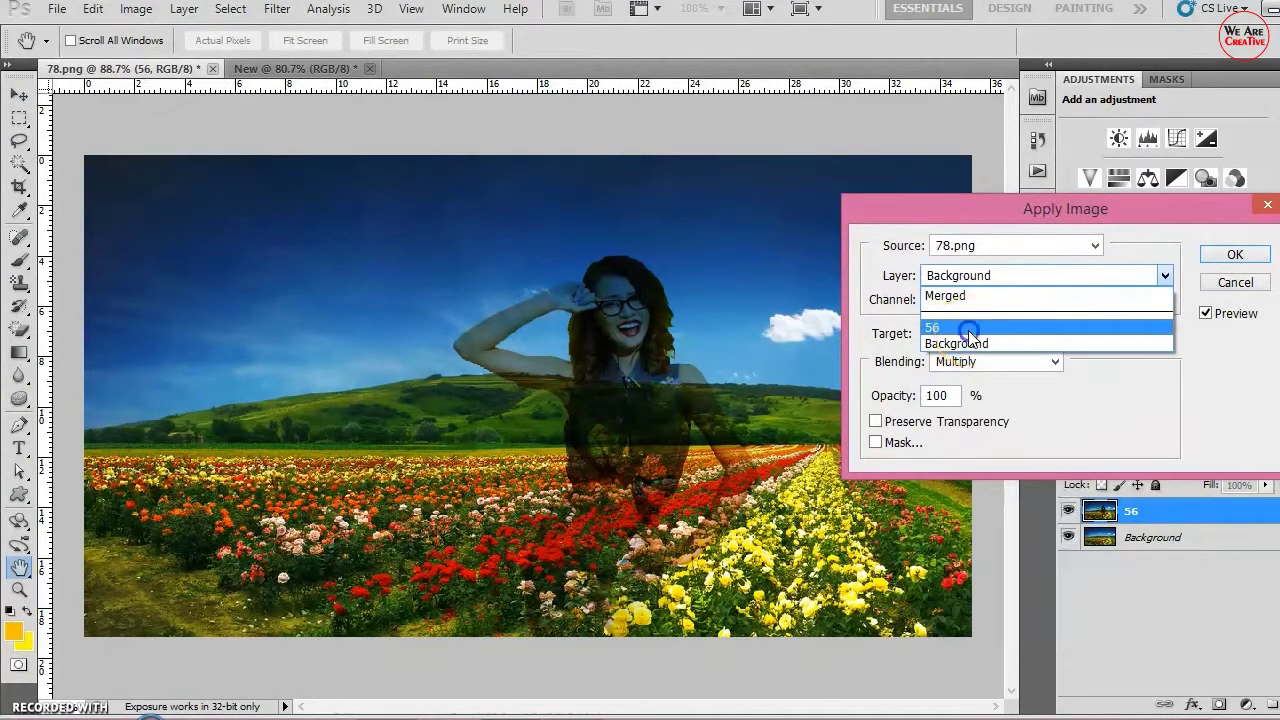
{"action": "left_click", "coordinate": [968, 330]}
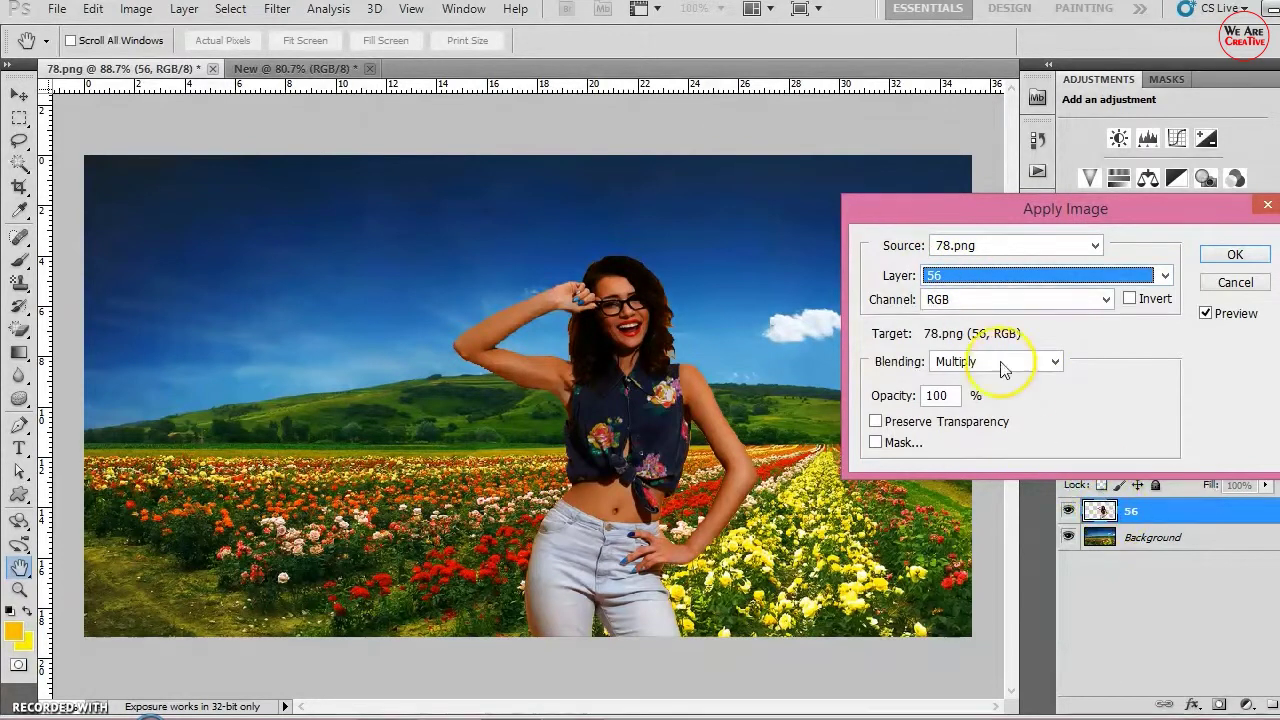
{"action": "left_click", "coordinate": [963, 285]}
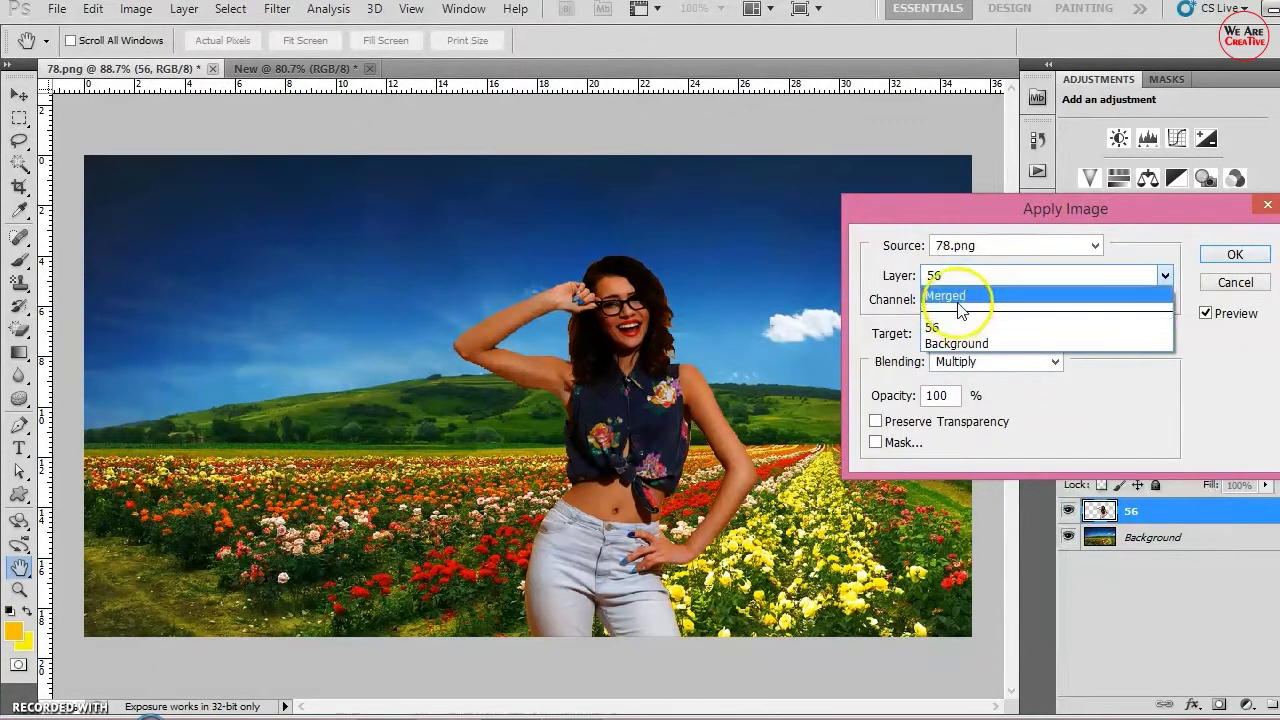
{"action": "left_click", "coordinate": [958, 298]}
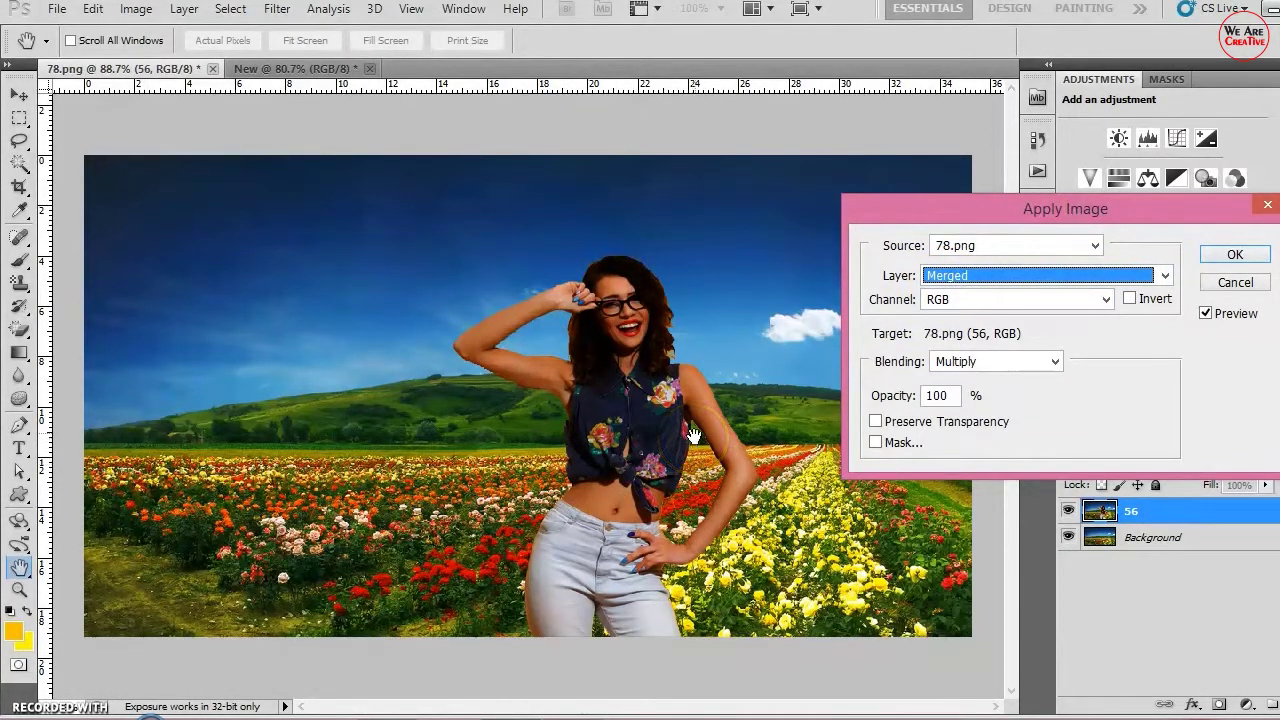
{"action": "left_click", "coordinate": [1130, 276]}
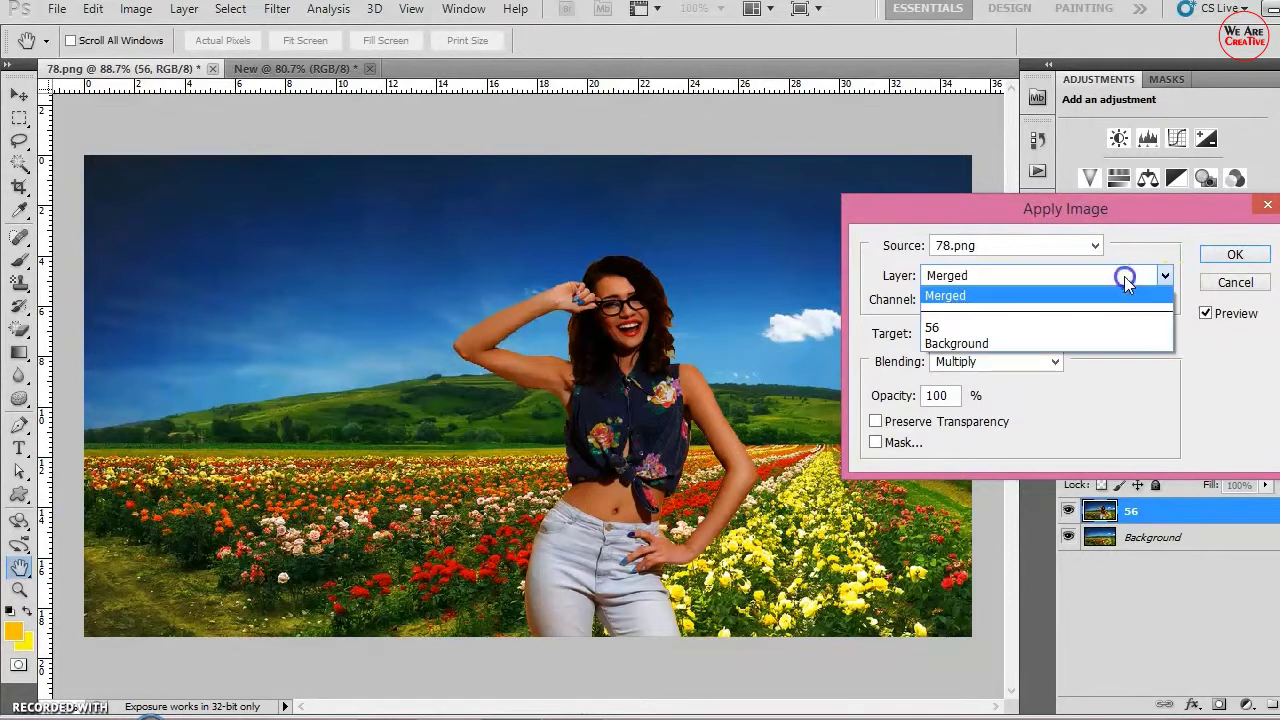
{"action": "left_click", "coordinate": [958, 344]}
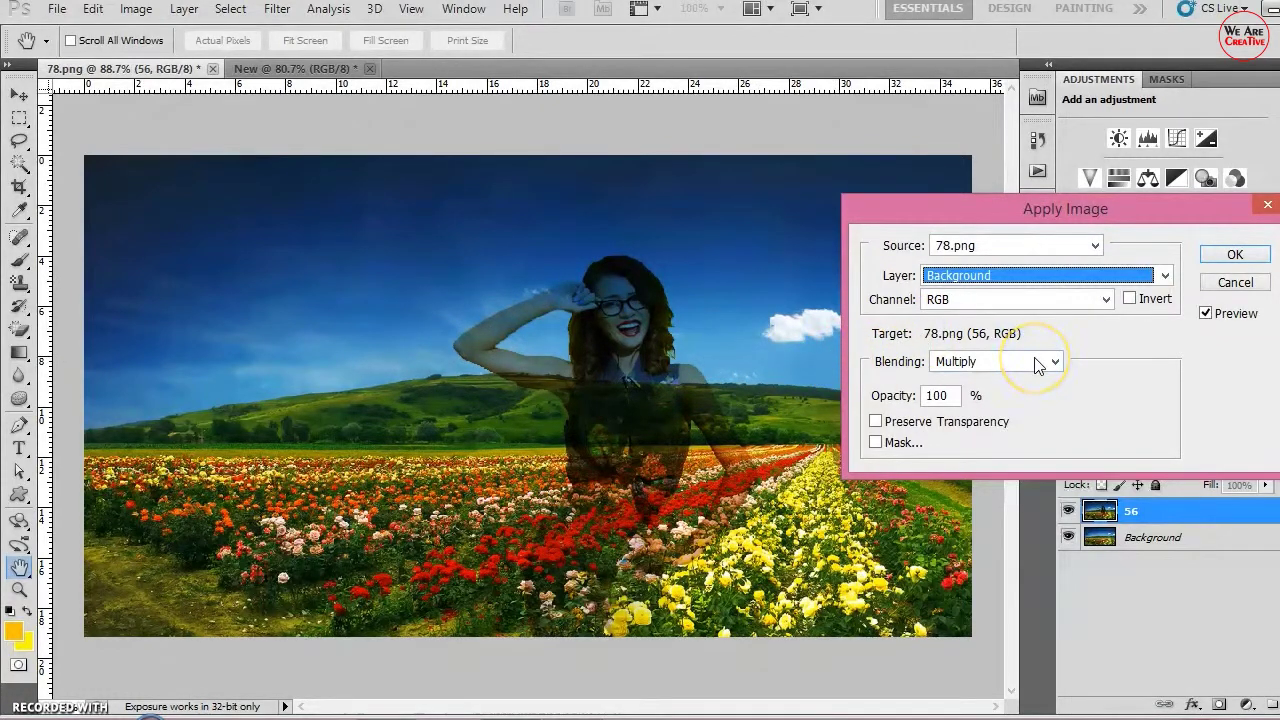
Step: Preview the Red, Green and Blue source channels, then return to RGB
{"action": "left_click", "coordinate": [1008, 300]}
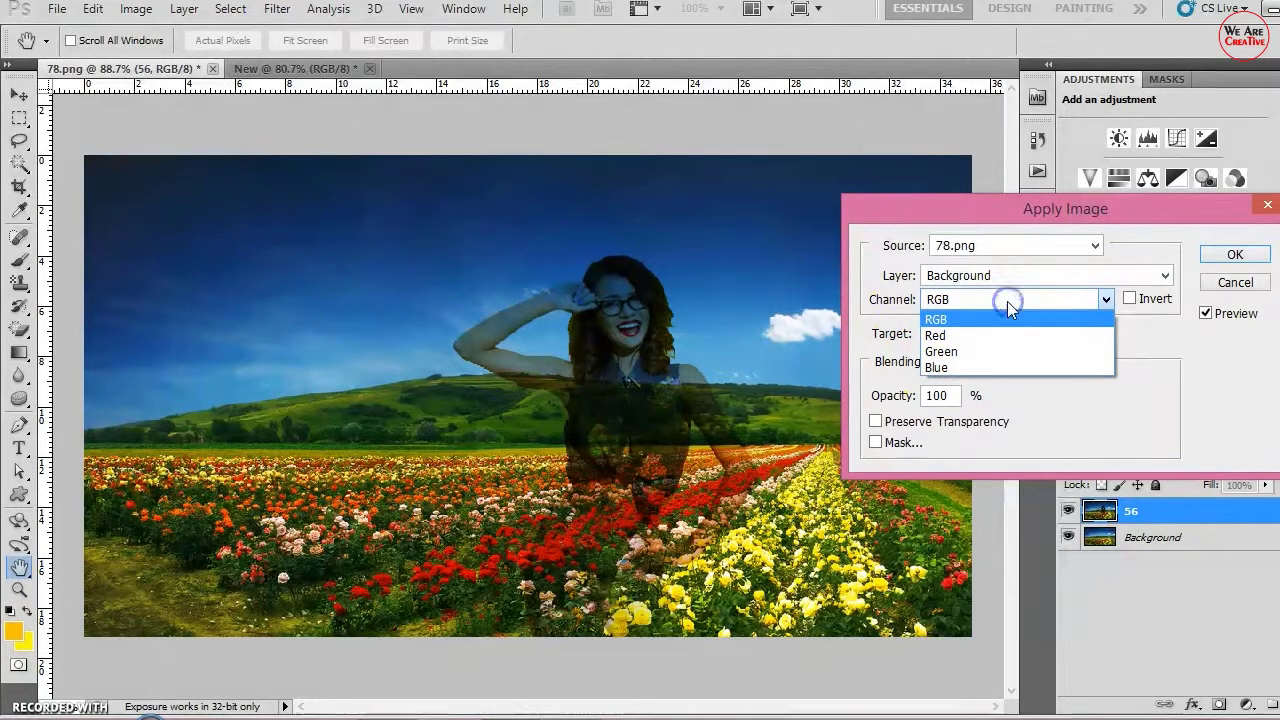
{"action": "left_click", "coordinate": [938, 335]}
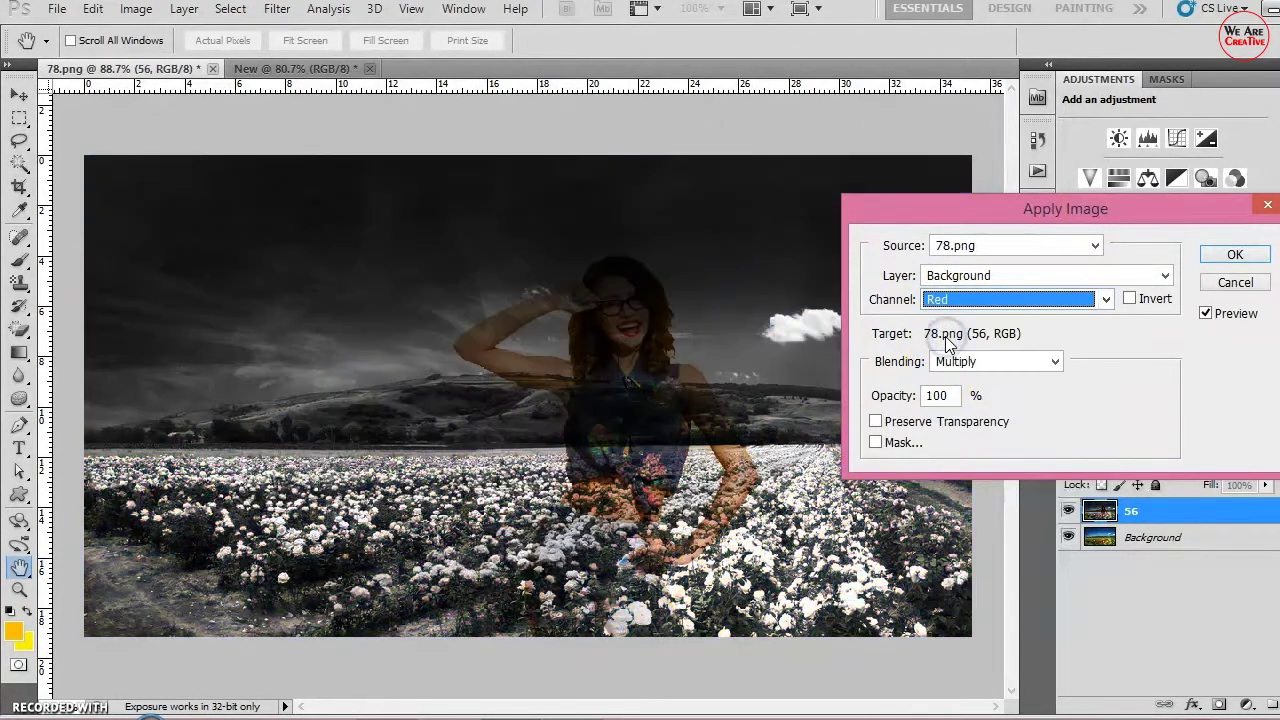
{"action": "left_click", "coordinate": [978, 299]}
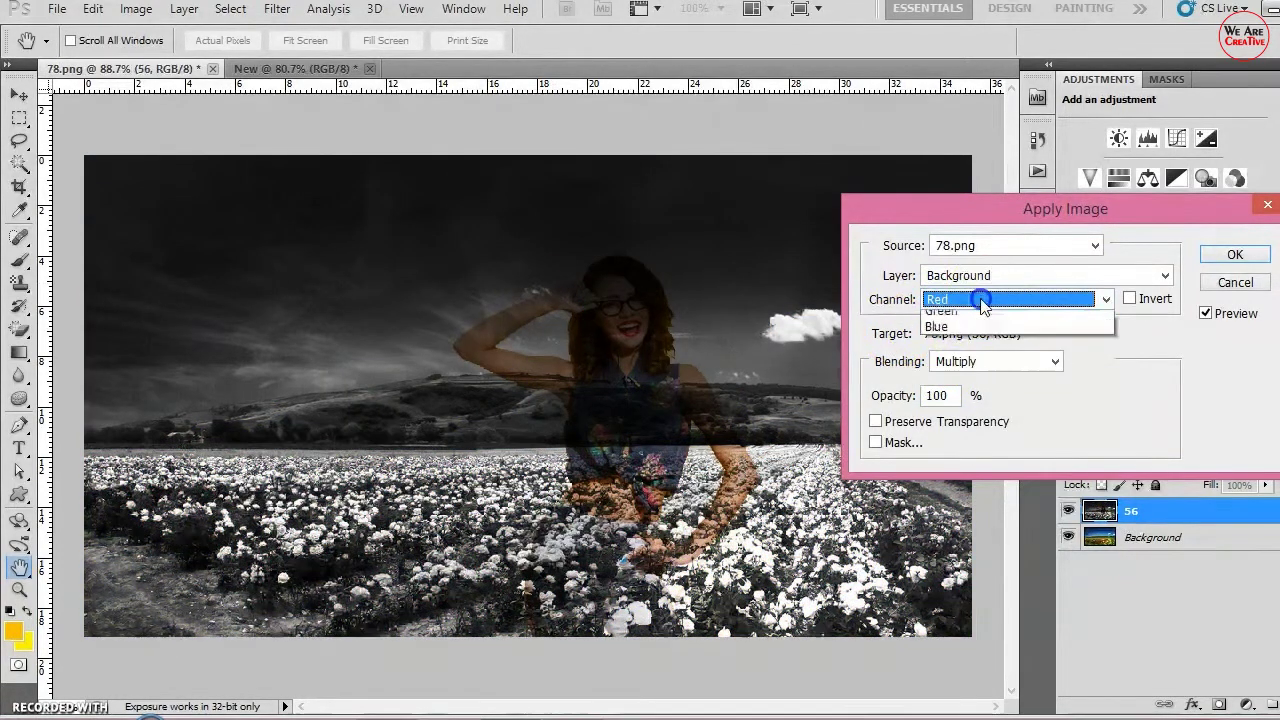
{"action": "left_click", "coordinate": [965, 351]}
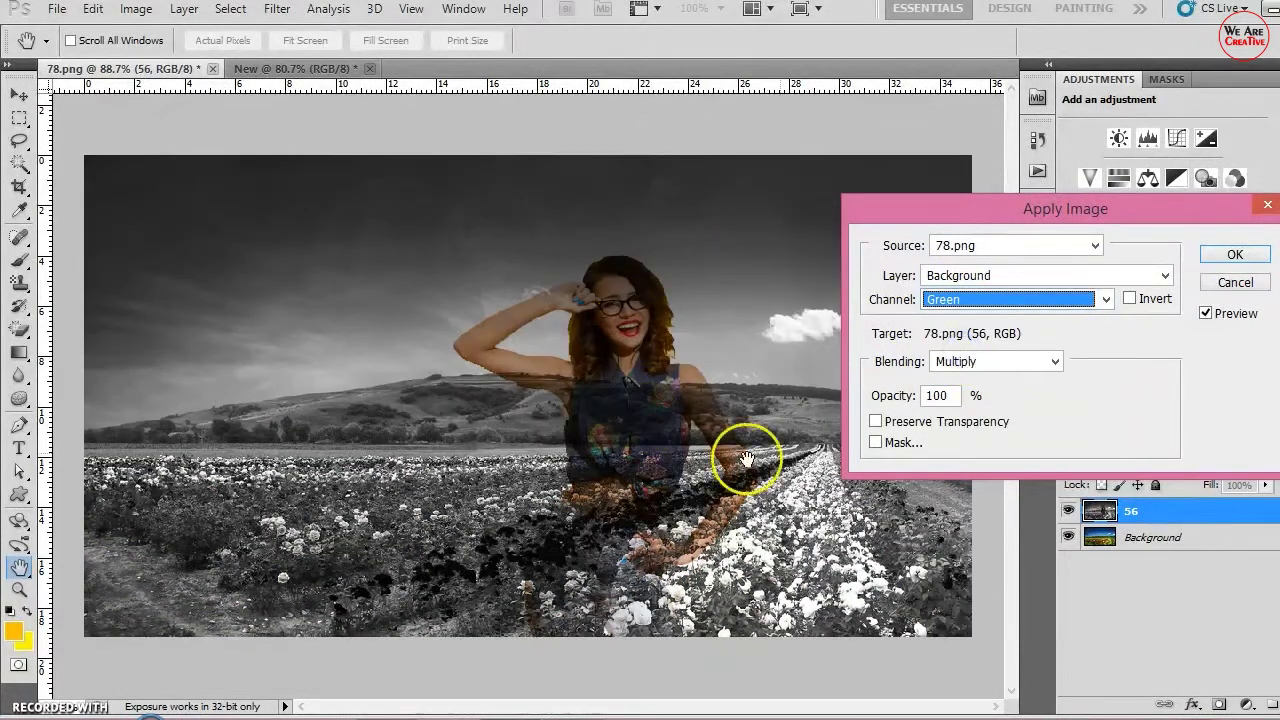
{"action": "left_click", "coordinate": [1050, 299]}
{"action": "left_click", "coordinate": [963, 365]}
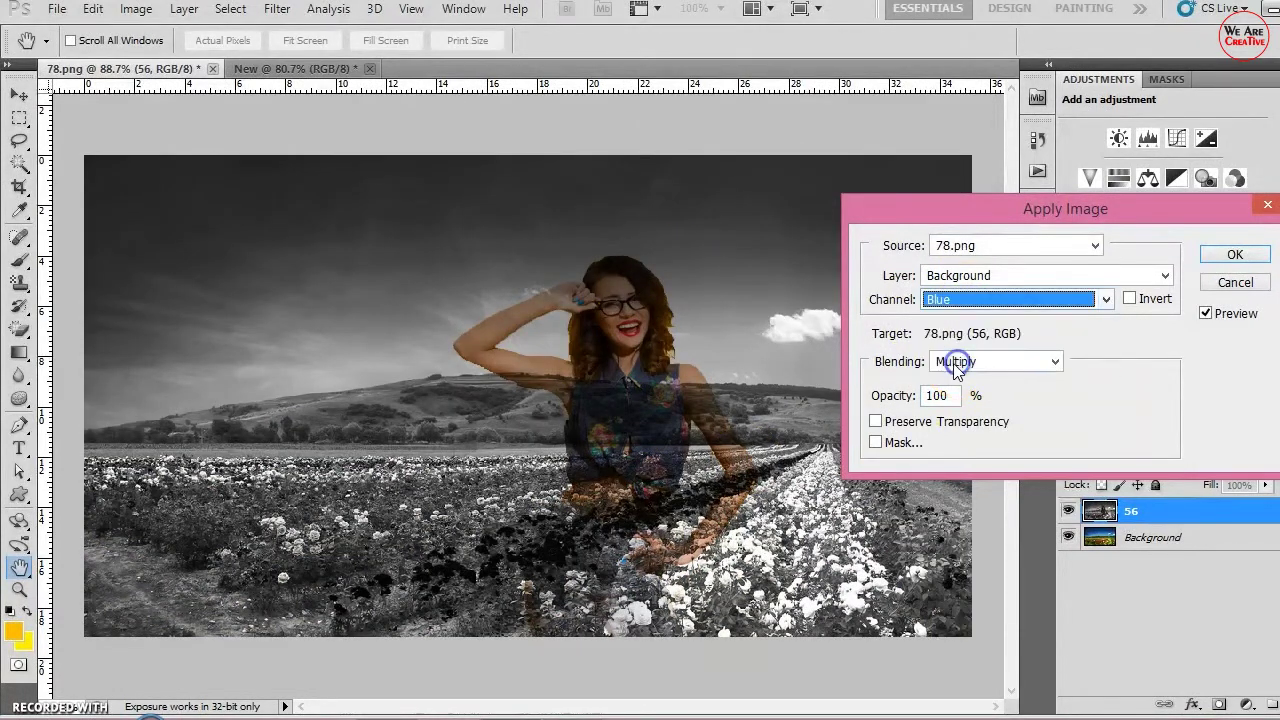
{"action": "left_click", "coordinate": [1005, 299]}
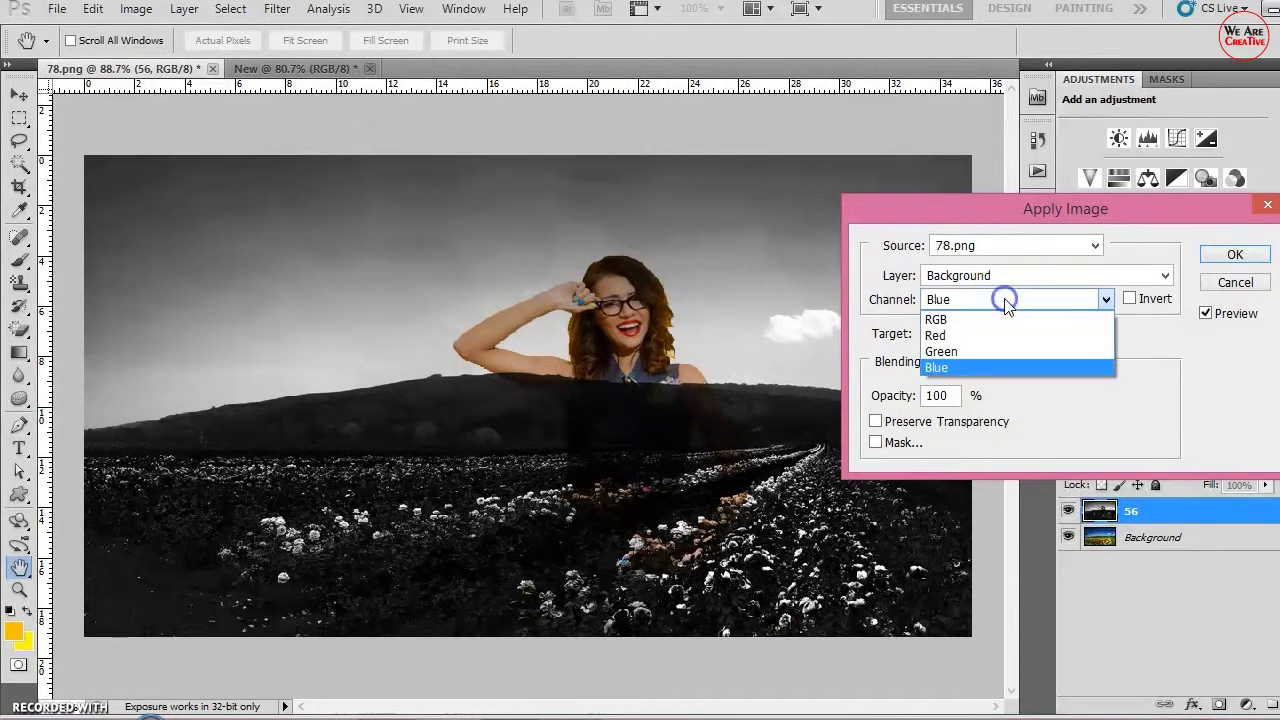
{"action": "left_click", "coordinate": [979, 320]}
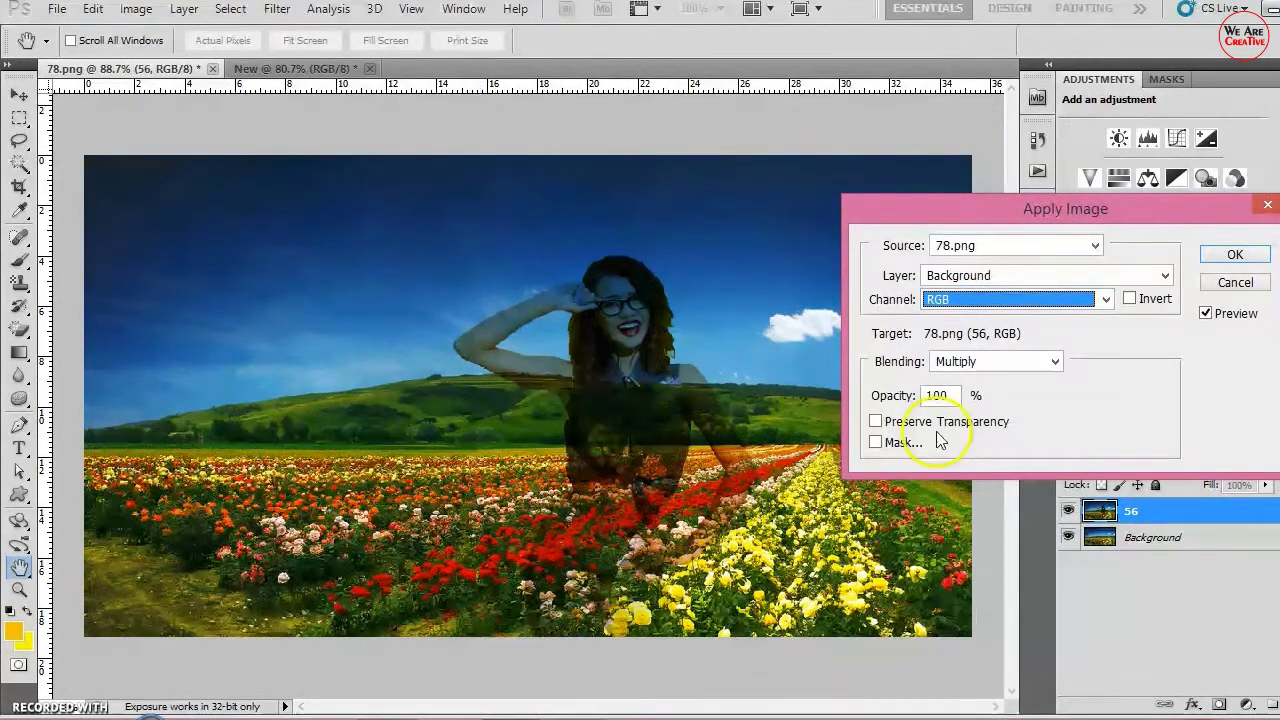
Step: Preview Darken and step through the darkening and lightening blend modes
{"action": "left_click", "coordinate": [985, 361]}
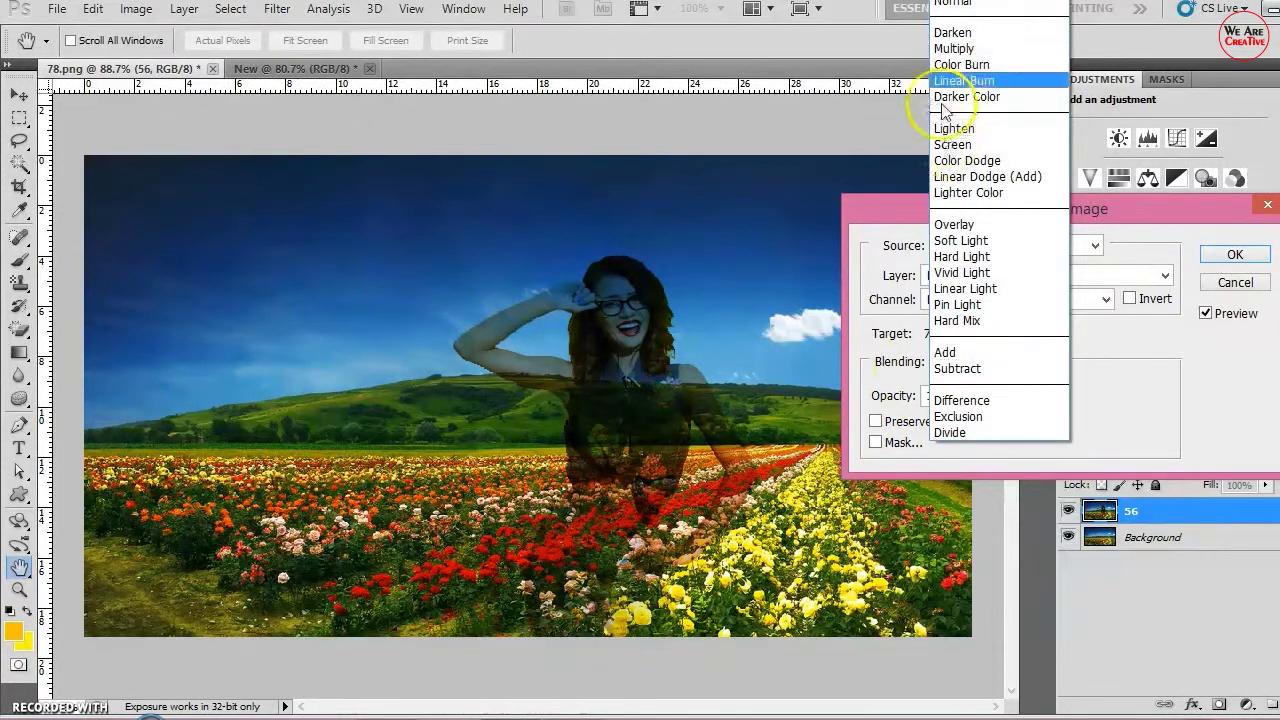
{"action": "left_click", "coordinate": [945, 32]}
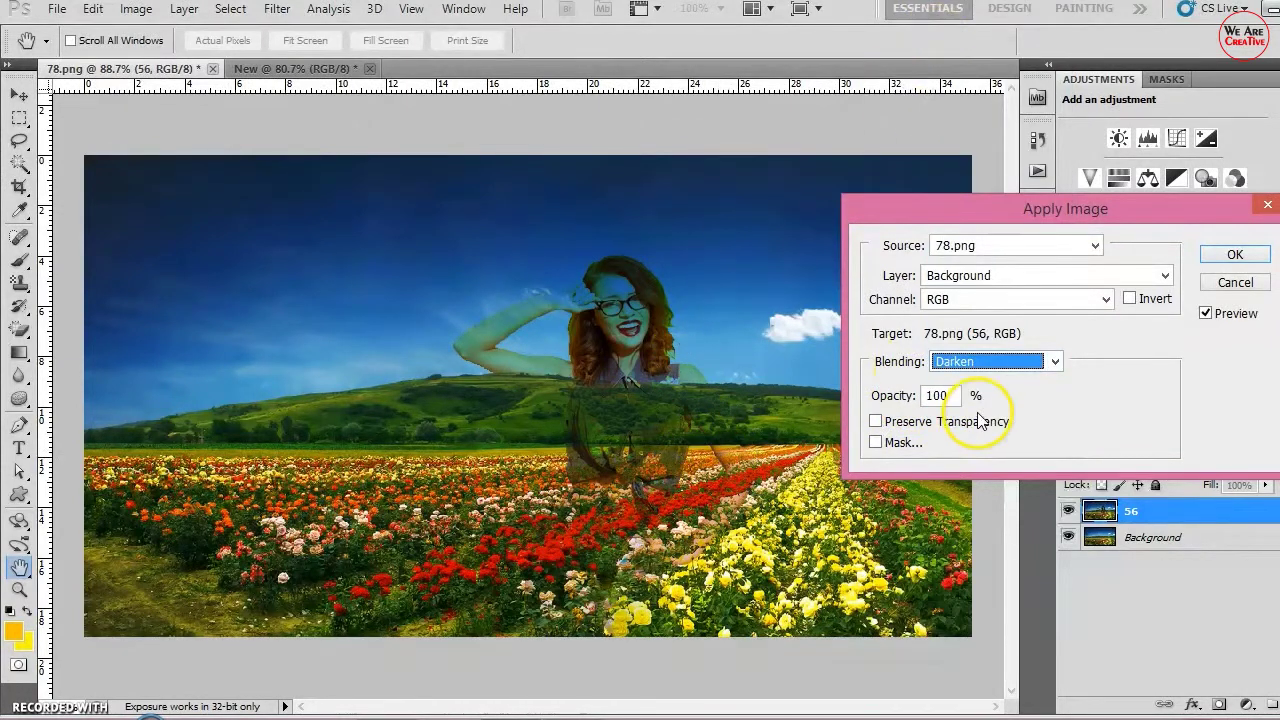
{"action": "key", "text": "Down"}
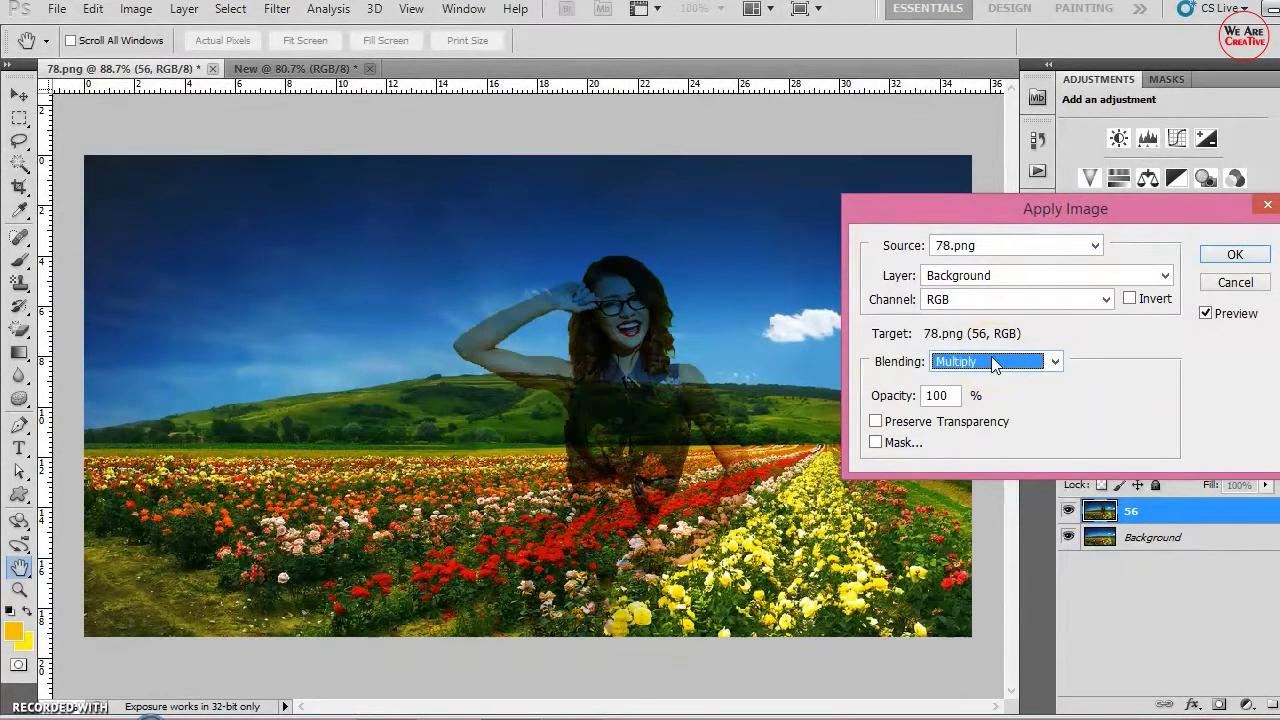
{"action": "key", "text": "Down"}
{"action": "key", "text": "Down"}
{"action": "key", "text": "Down"}
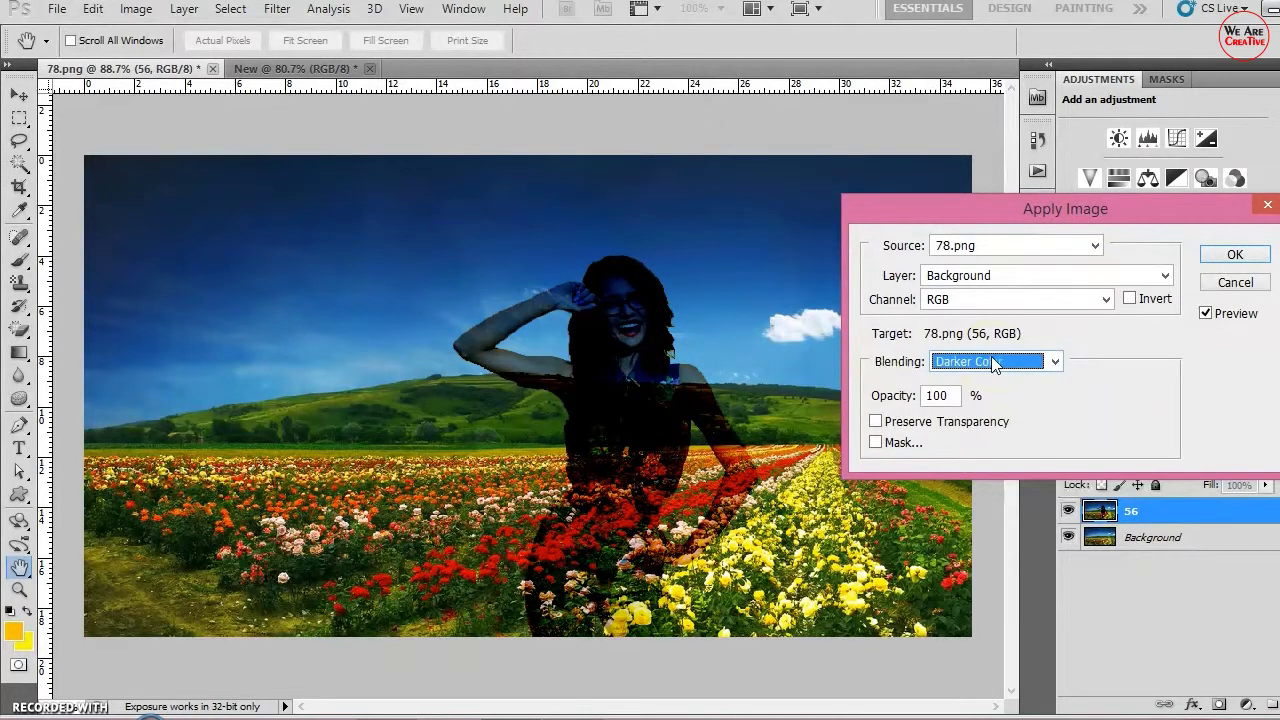
{"action": "key", "text": "Down"}
{"action": "key", "text": "Down"}
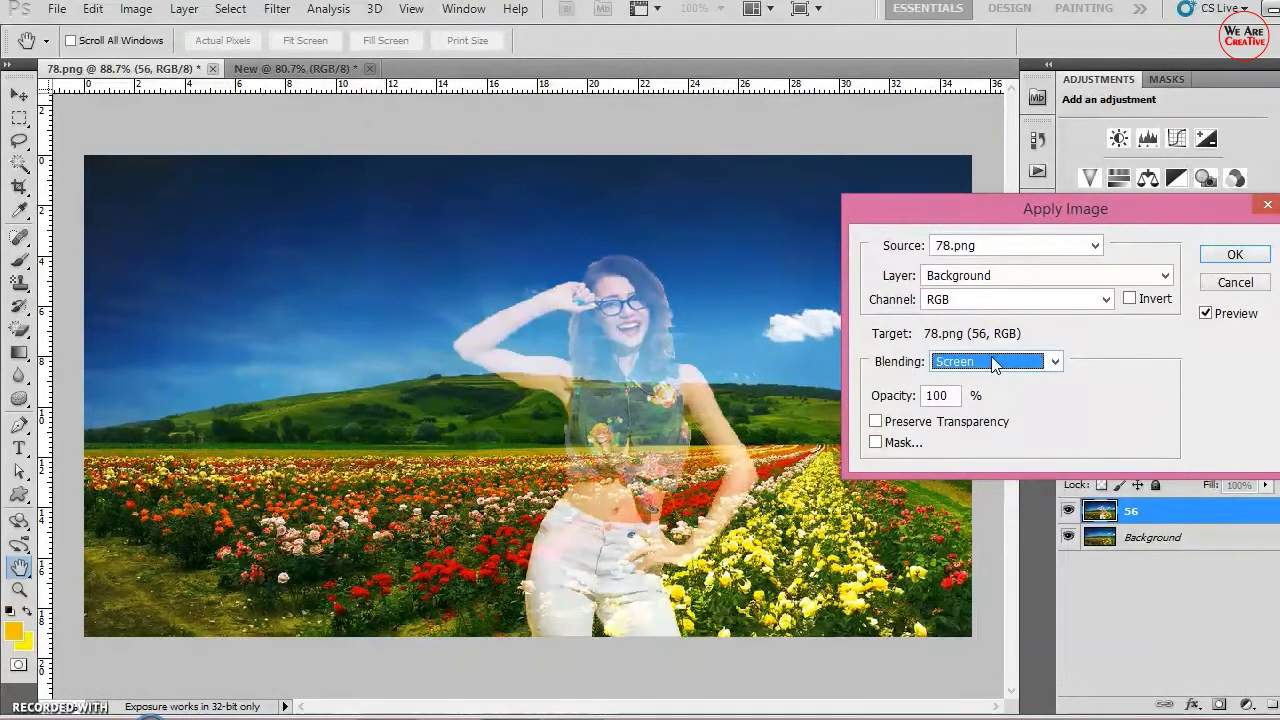
{"action": "key", "text": "Down"}
{"action": "key", "text": "Down"}
{"action": "key", "text": "Down"}
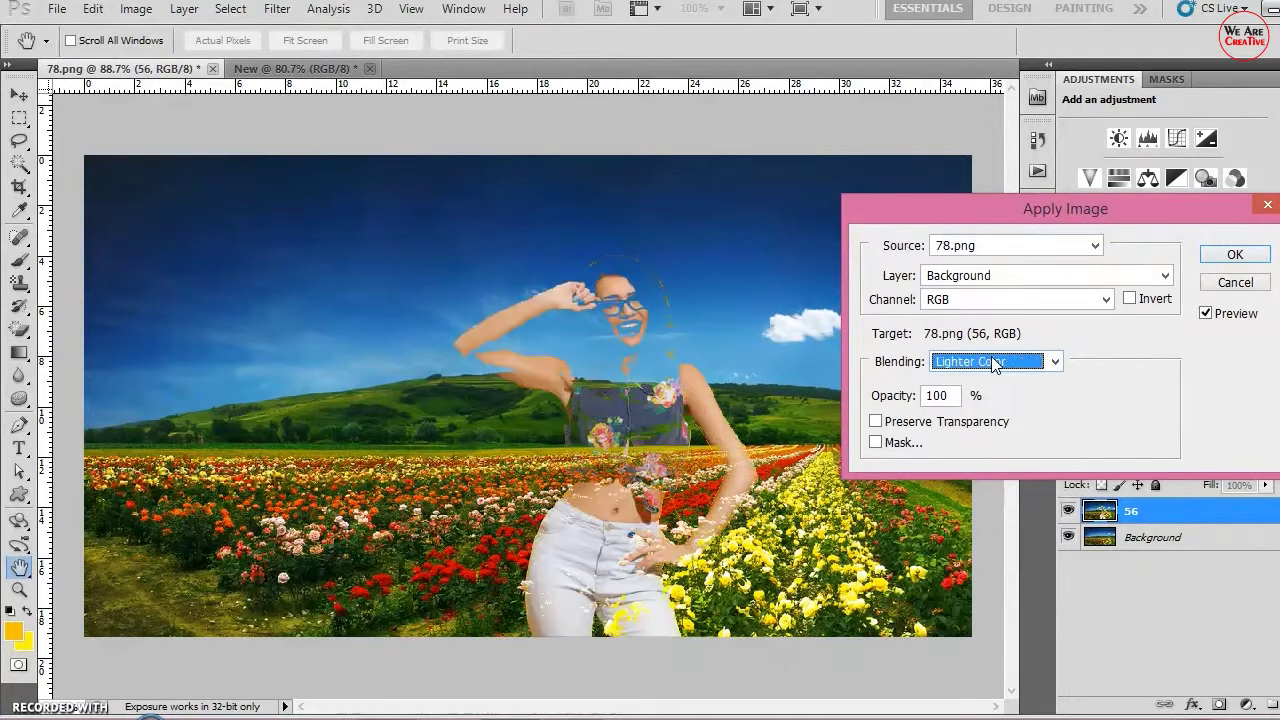
{"action": "key", "text": "Down"}
Step: Continue previewing Soft Light, Hard Light, Hard Mix and Add blends
{"action": "key", "text": "Down"}
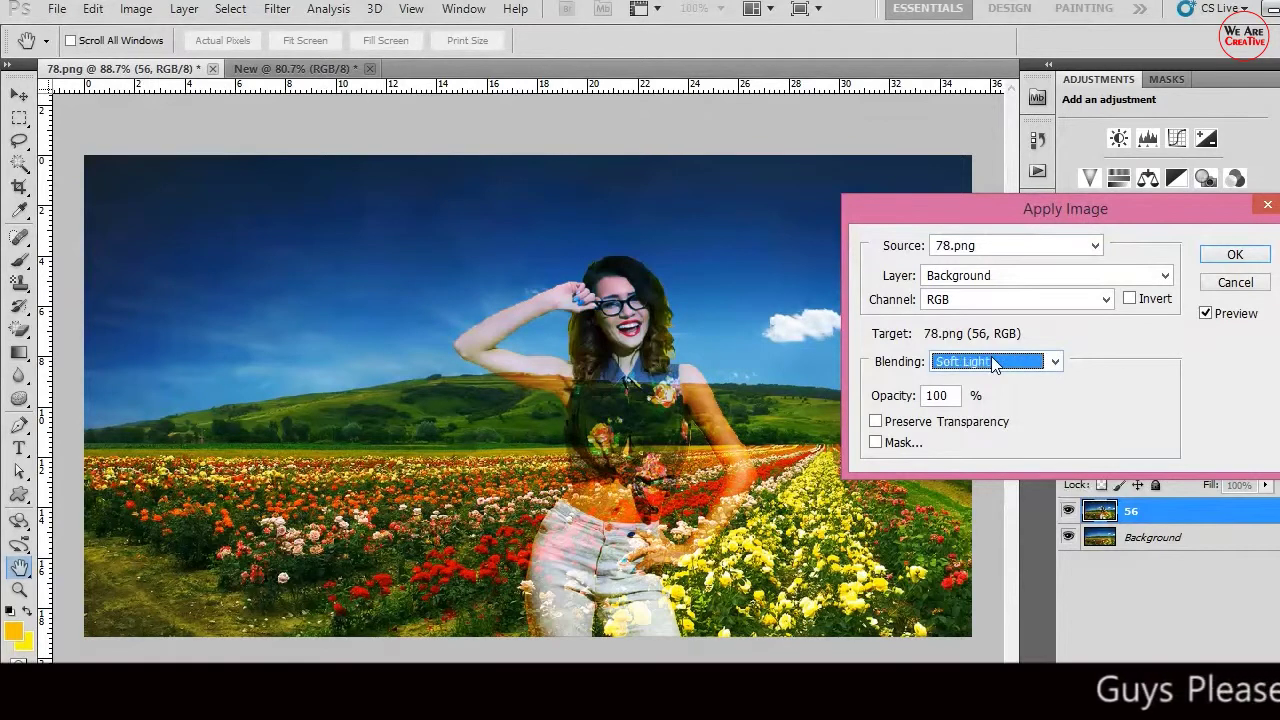
{"action": "key", "text": "Down"}
{"action": "key", "text": "Down"}
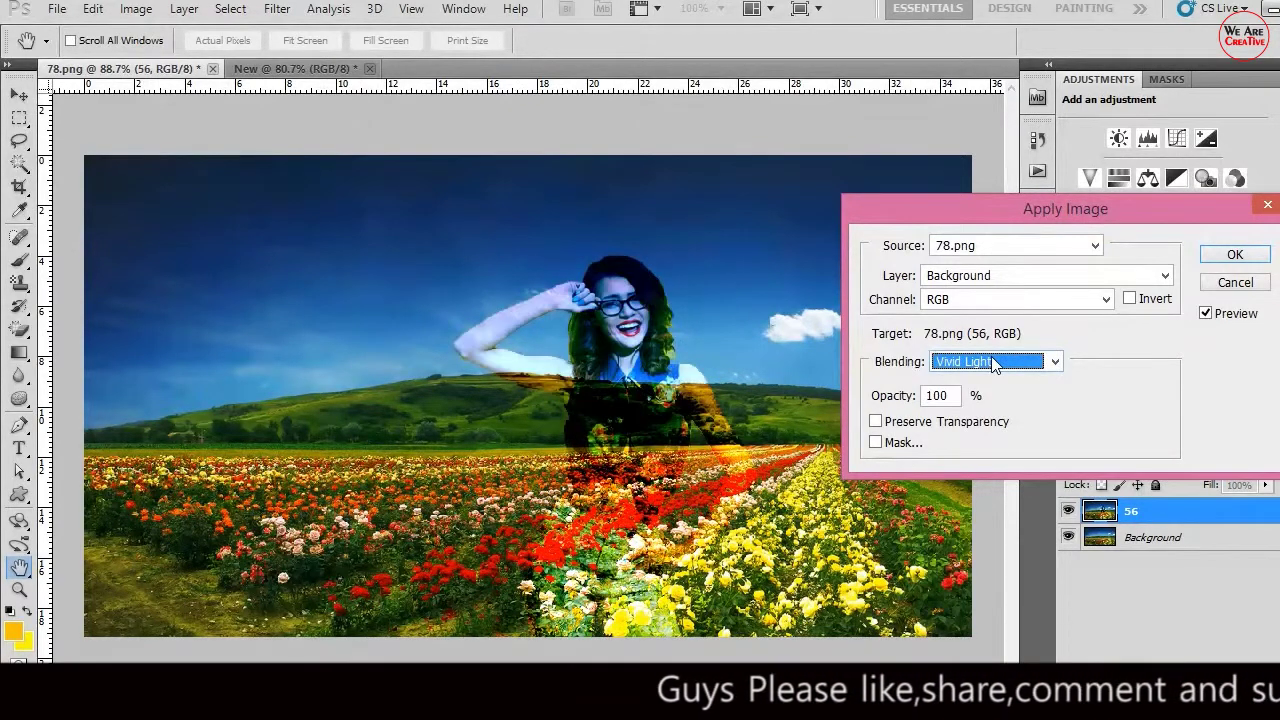
{"action": "key", "text": "Down"}
{"action": "key", "text": "Down"}
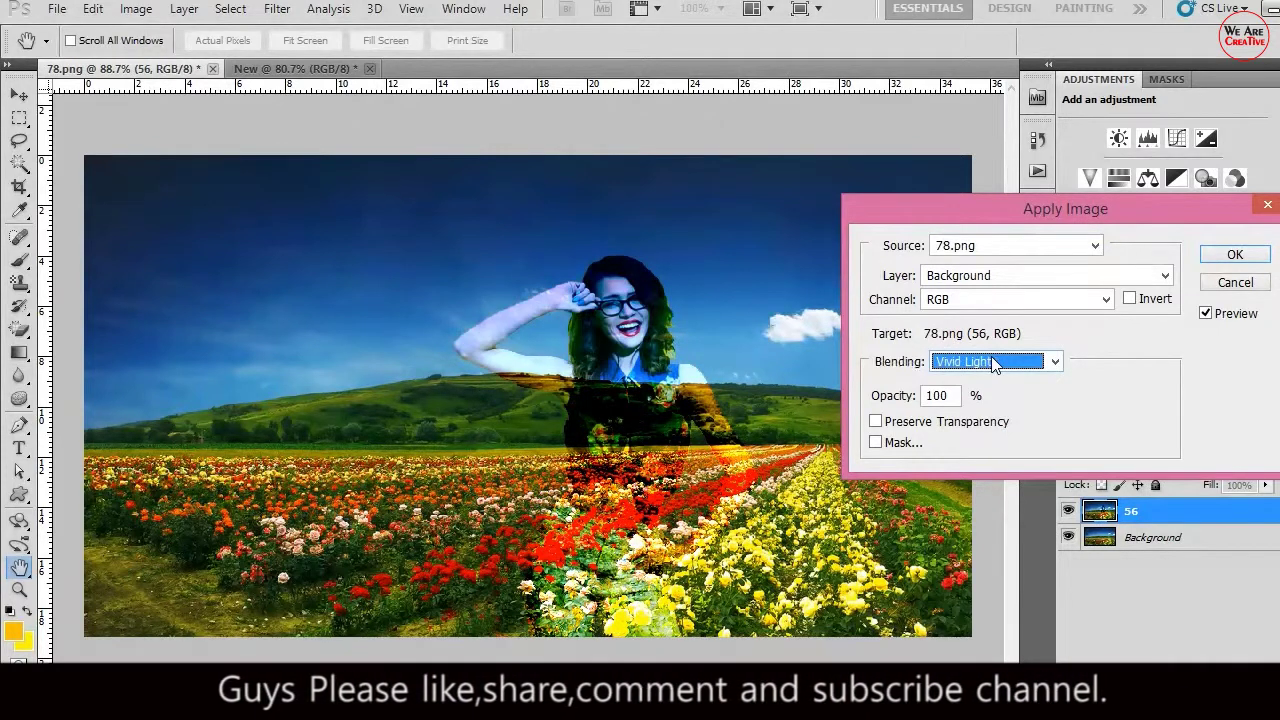
{"action": "key", "text": "Up"}
{"action": "key", "text": "Down"}
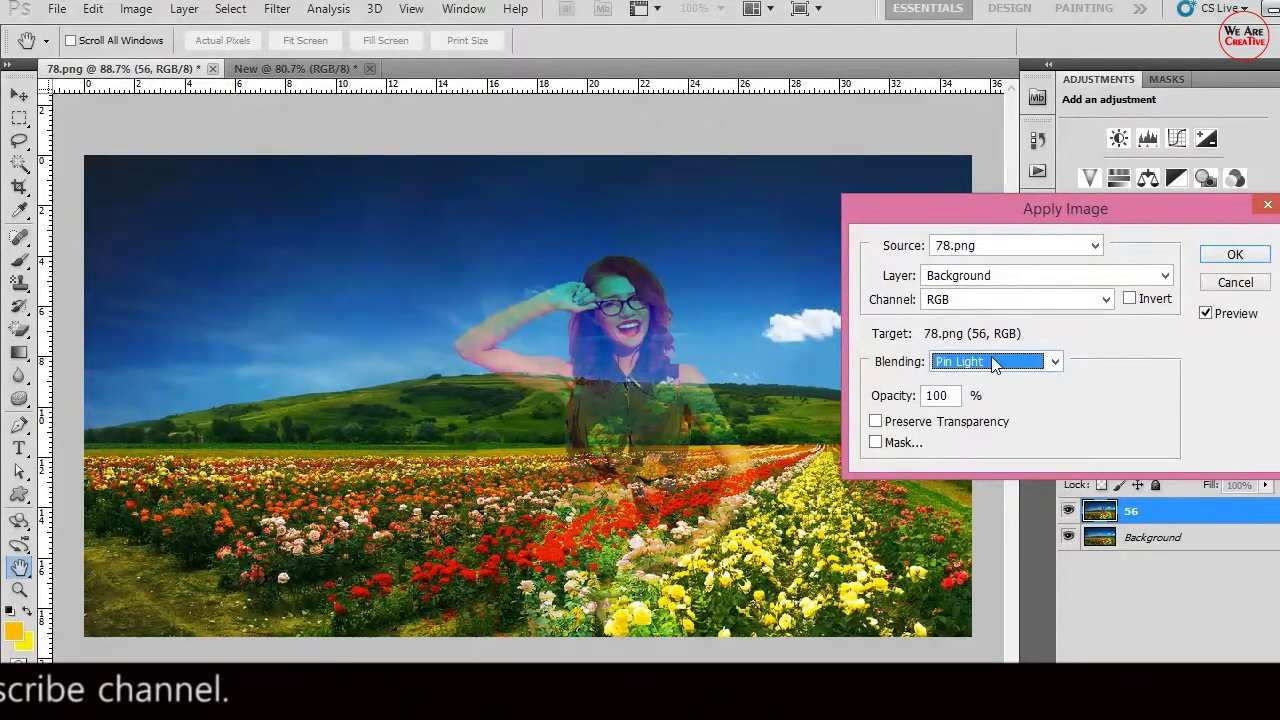
{"action": "key", "text": "Down"}
{"action": "key", "text": "Down"}
{"action": "key", "text": "Down"}
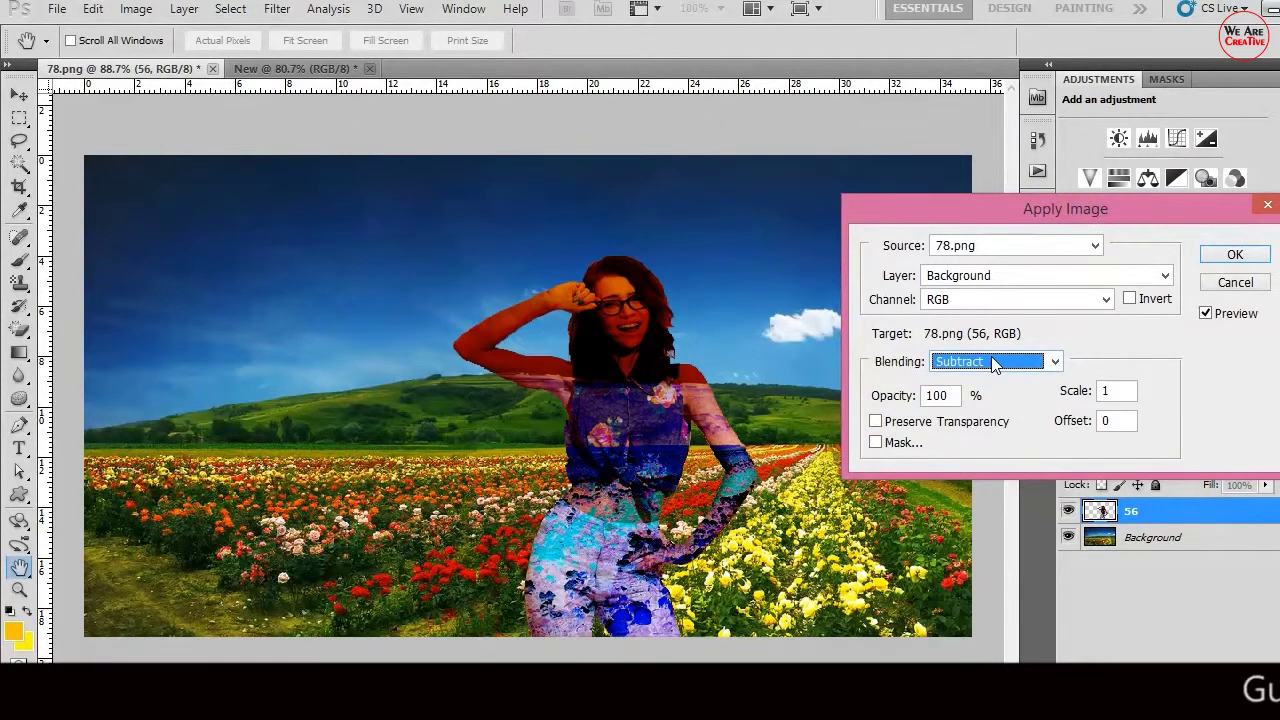
{"action": "key", "text": "Down"}
{"action": "key", "text": "Down"}
{"action": "key", "text": "Down"}
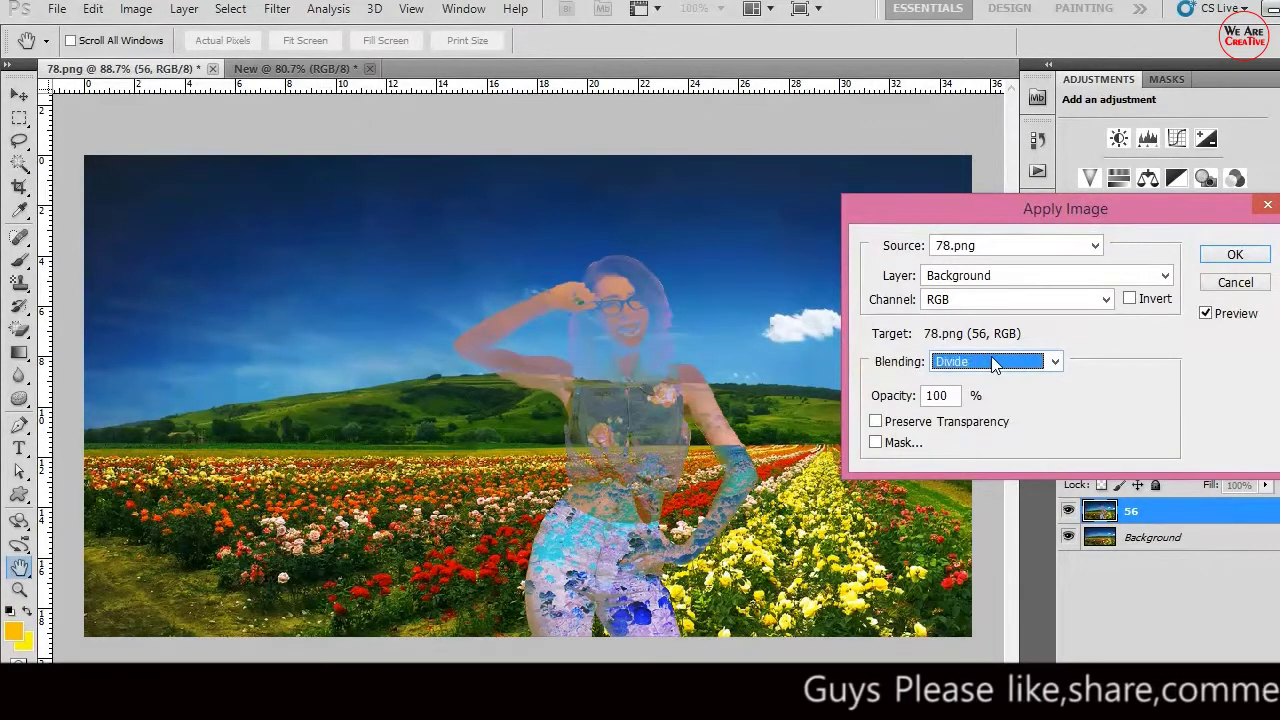
Step: Preview Divide and Multiply blends, keeping RGB as the source channel
{"action": "left_click", "coordinate": [991, 361]}
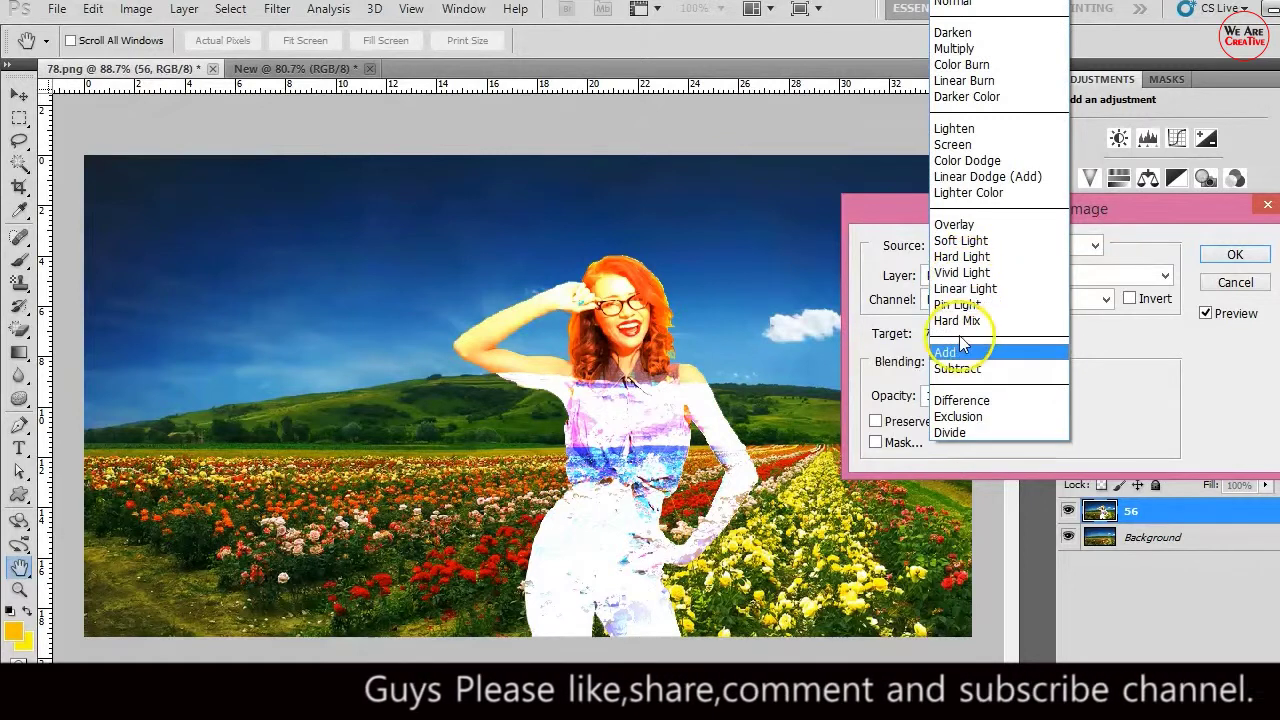
{"action": "left_click", "coordinate": [954, 436]}
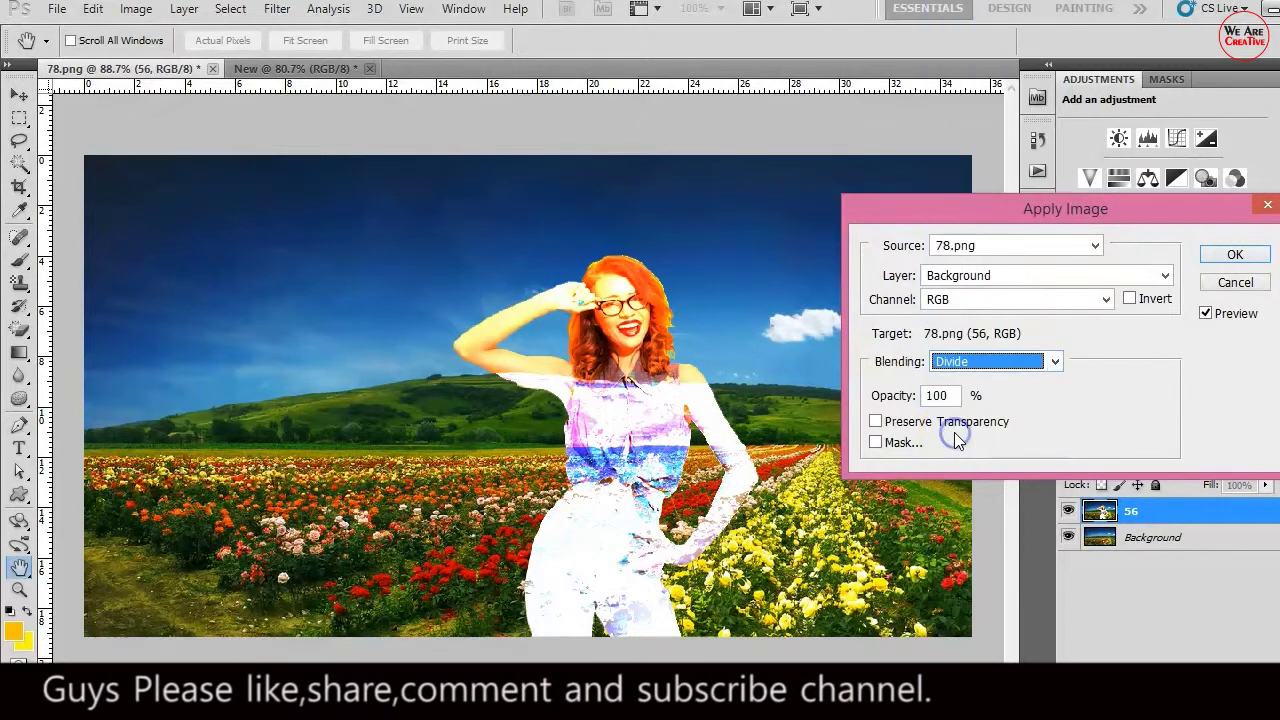
{"action": "left_click", "coordinate": [996, 362]}
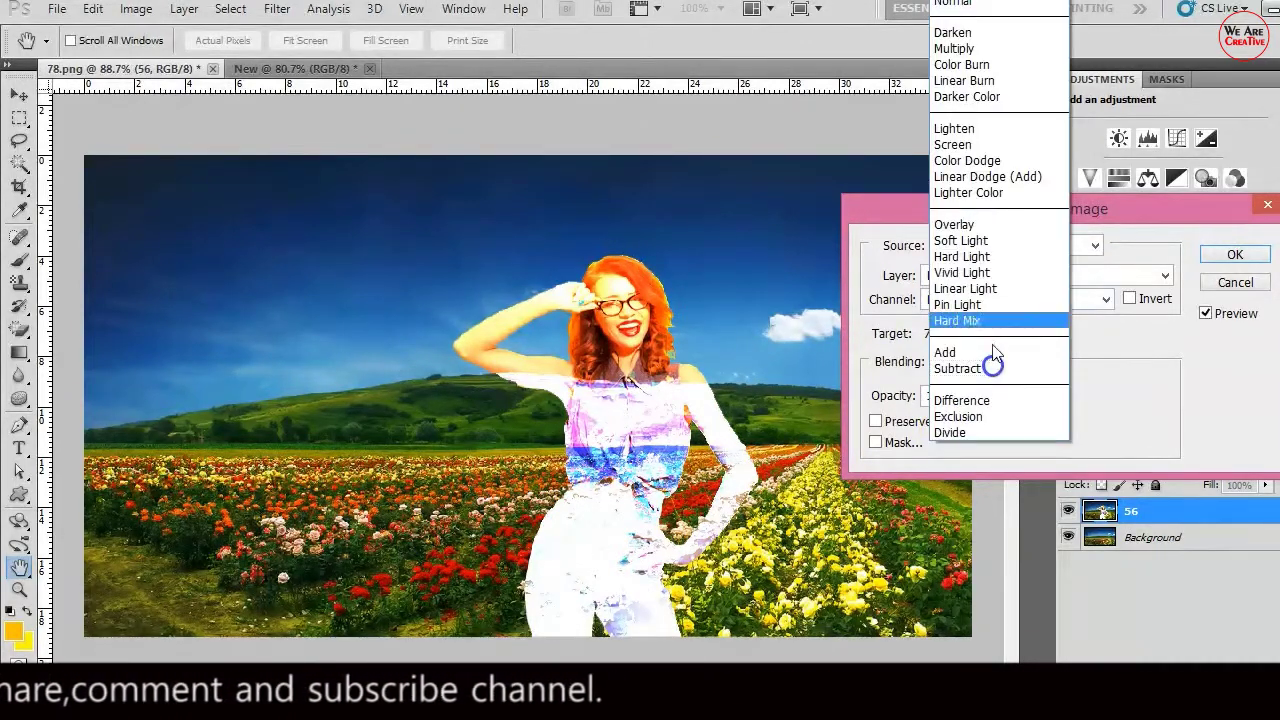
{"action": "left_click", "coordinate": [953, 48]}
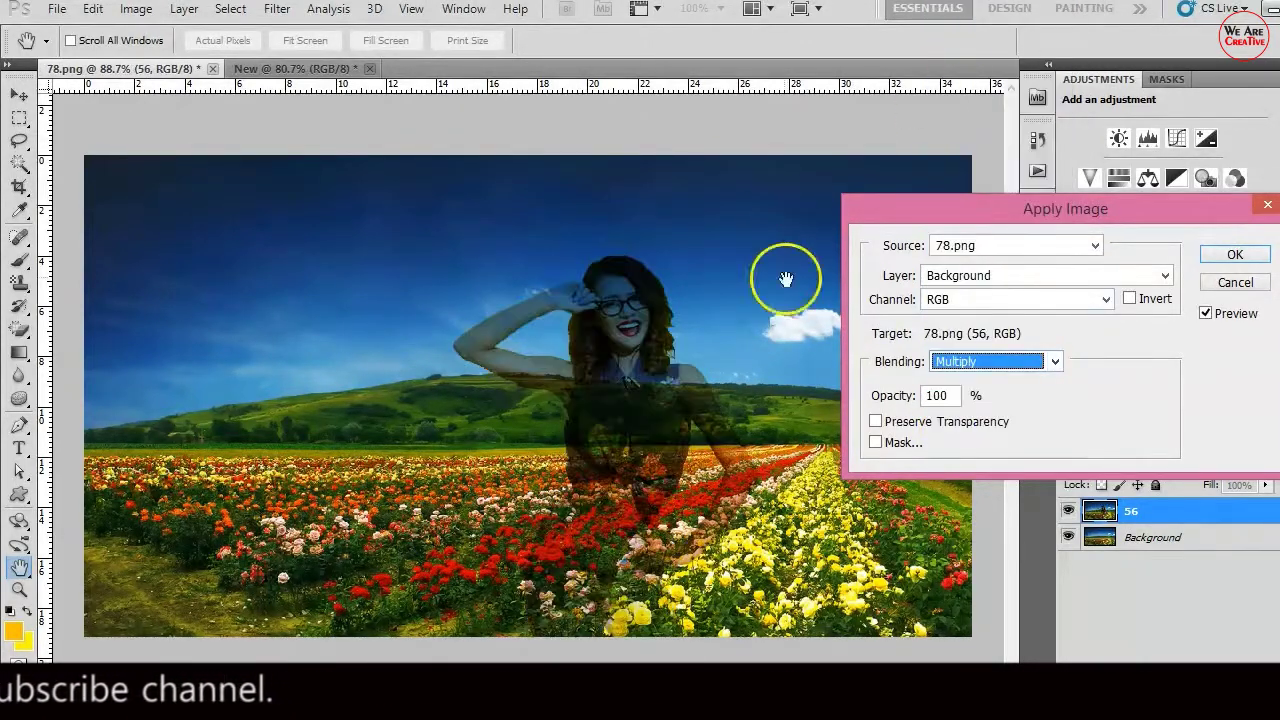
{"action": "left_click", "coordinate": [1084, 296]}
{"action": "left_click", "coordinate": [1086, 299]}
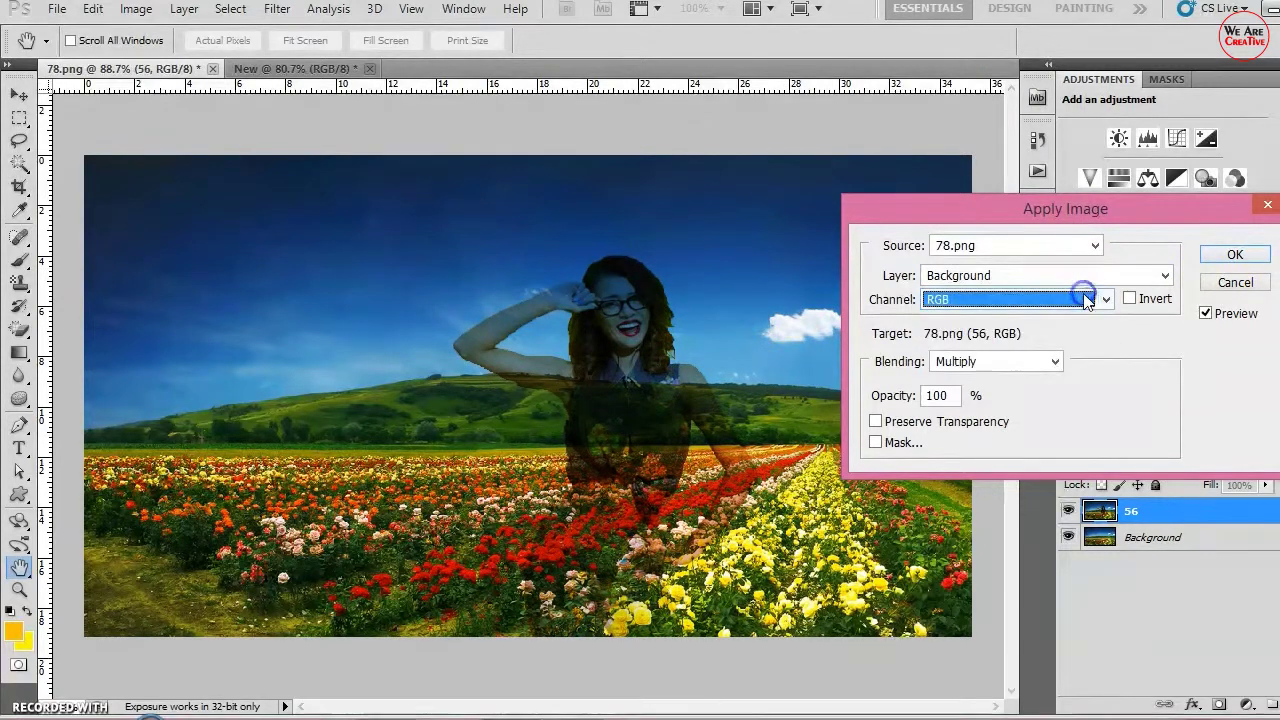
Step: Compare Screen, then apply the Soft Light blend at 100% opacity
{"action": "left_click", "coordinate": [996, 364]}
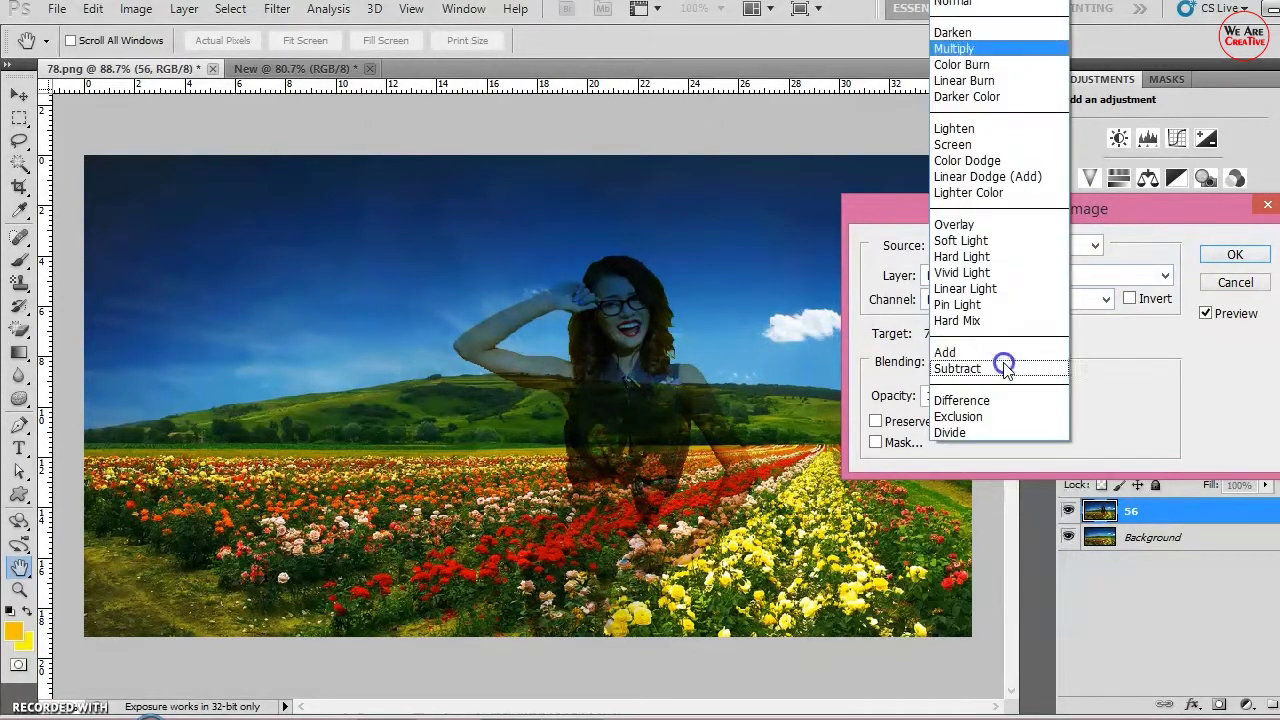
{"action": "left_click", "coordinate": [977, 145]}
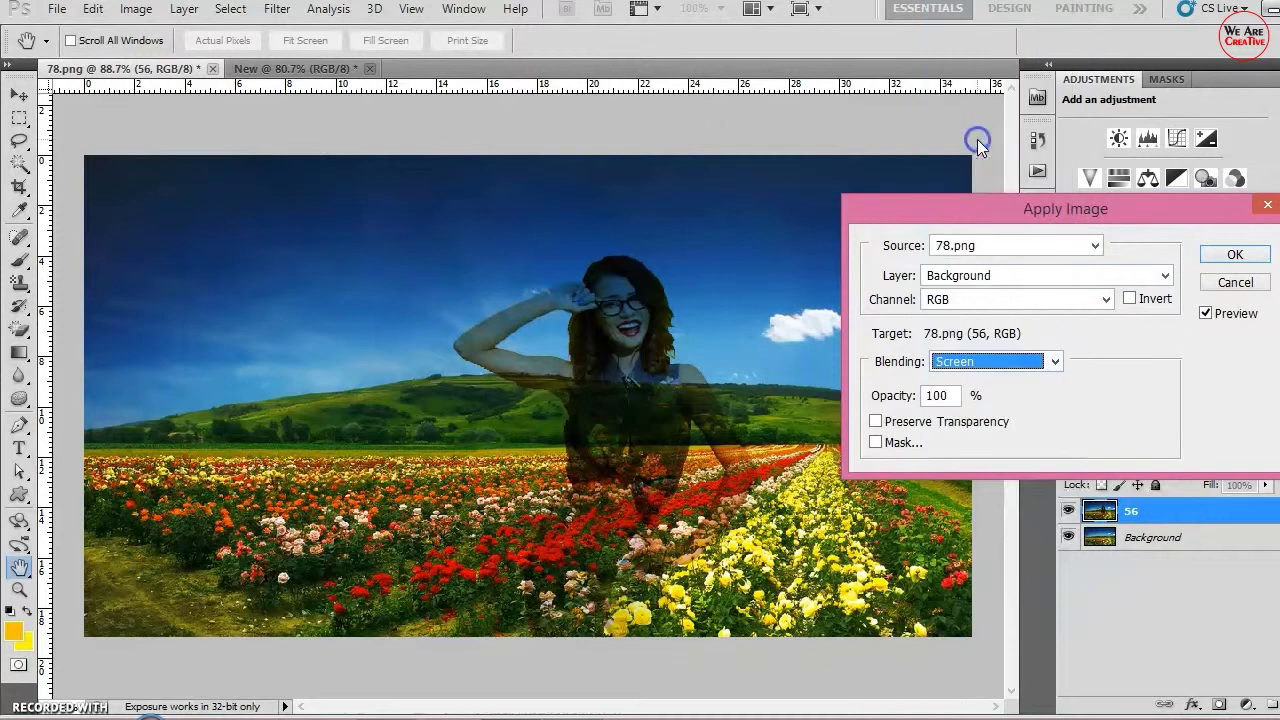
{"action": "left_click", "coordinate": [1045, 360]}
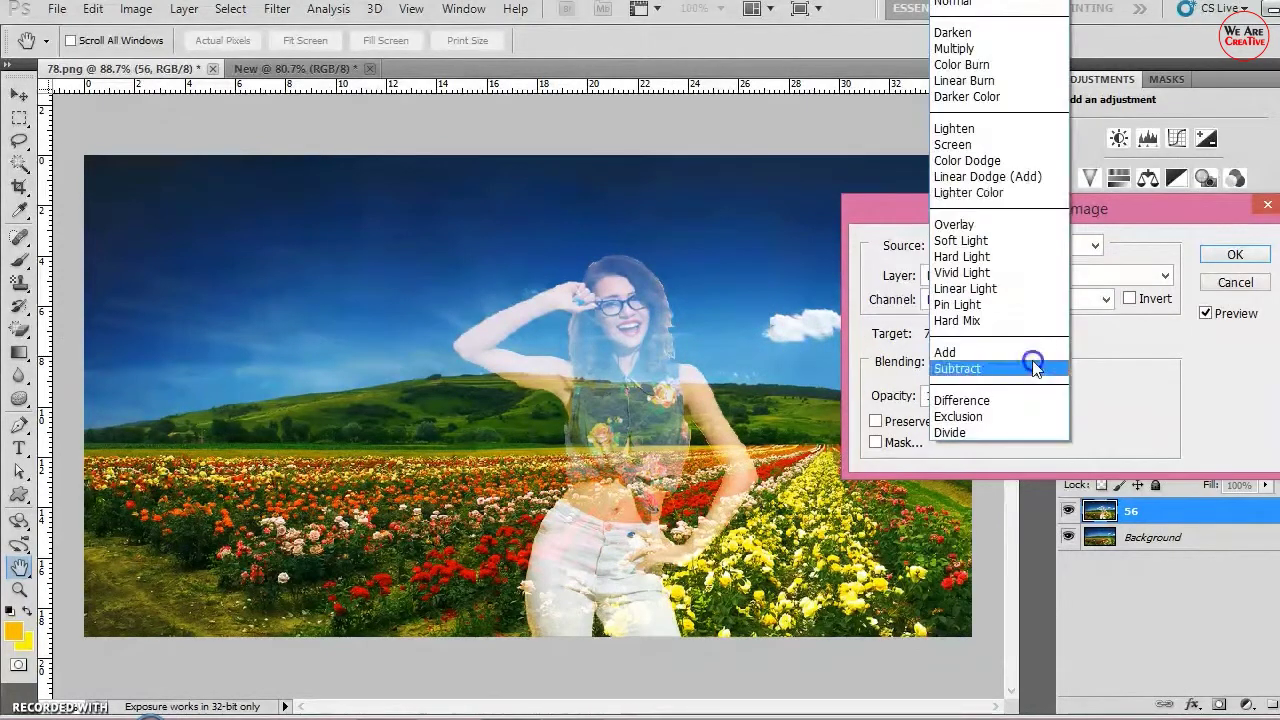
{"action": "left_click", "coordinate": [990, 240]}
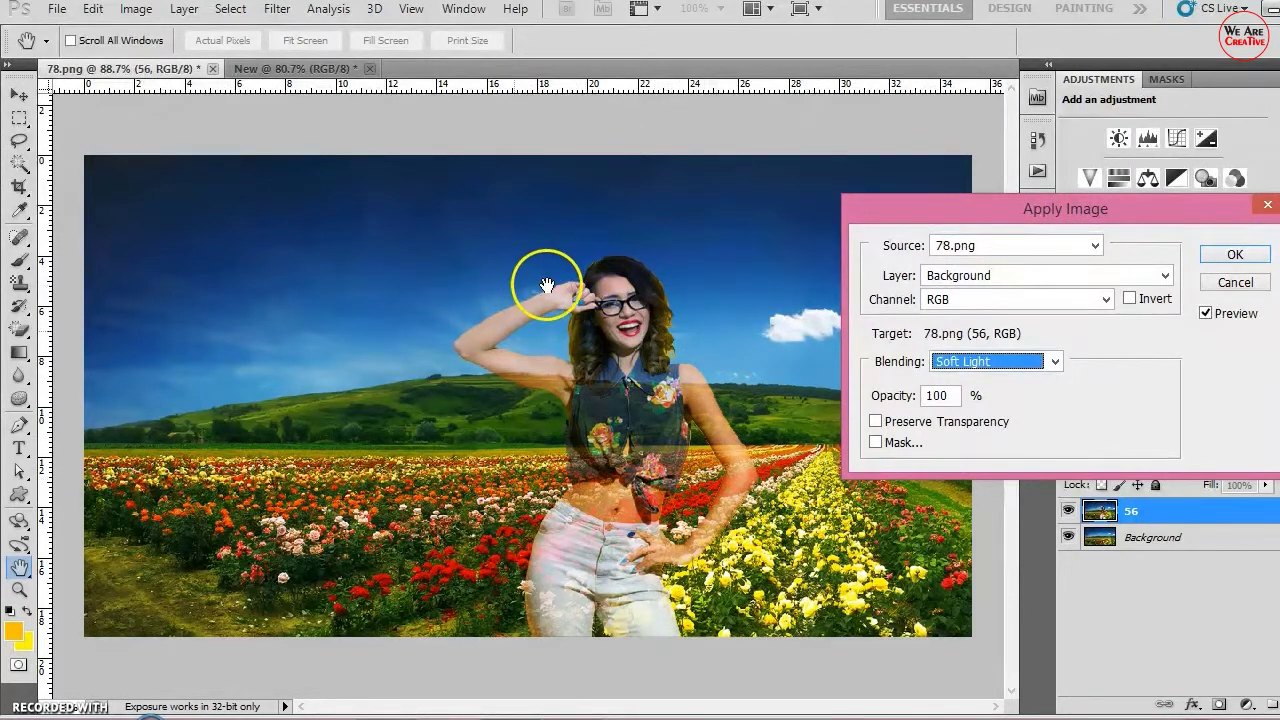
{"action": "left_click", "coordinate": [1236, 256]}
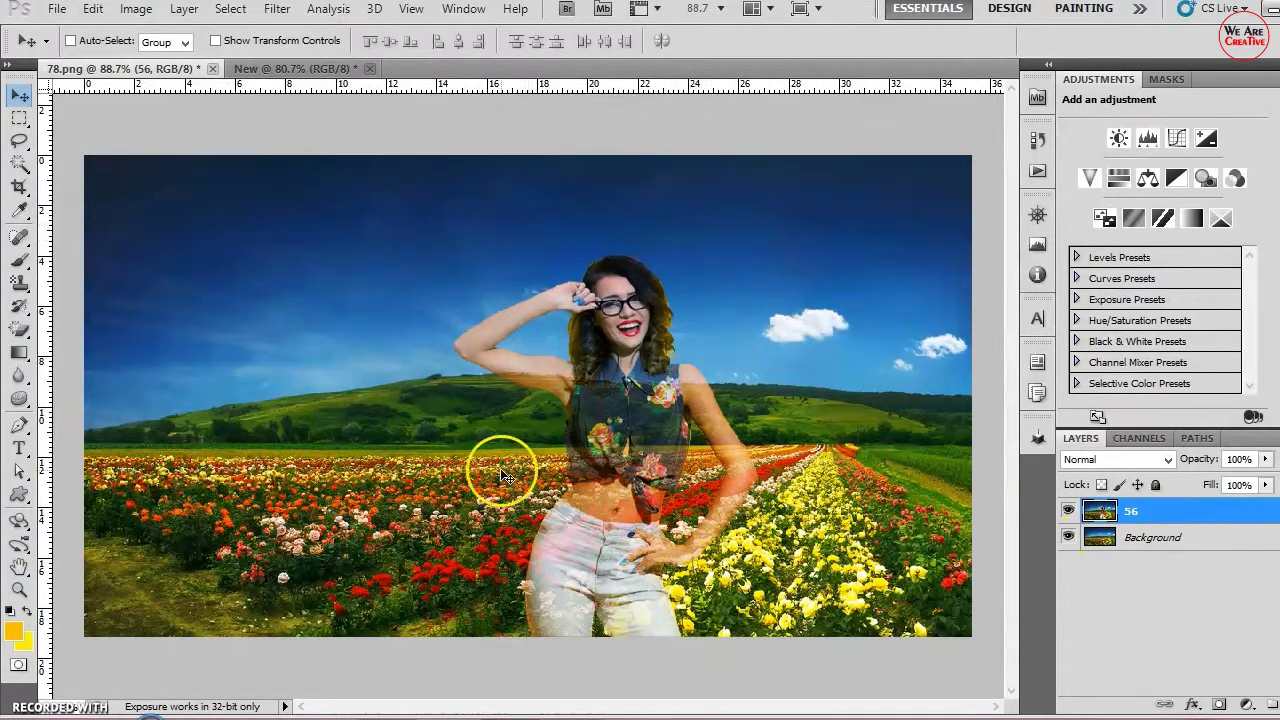
Step: Select layer 56 in the Layers panel and delete it
{"action": "left_click", "coordinate": [757, 403]}
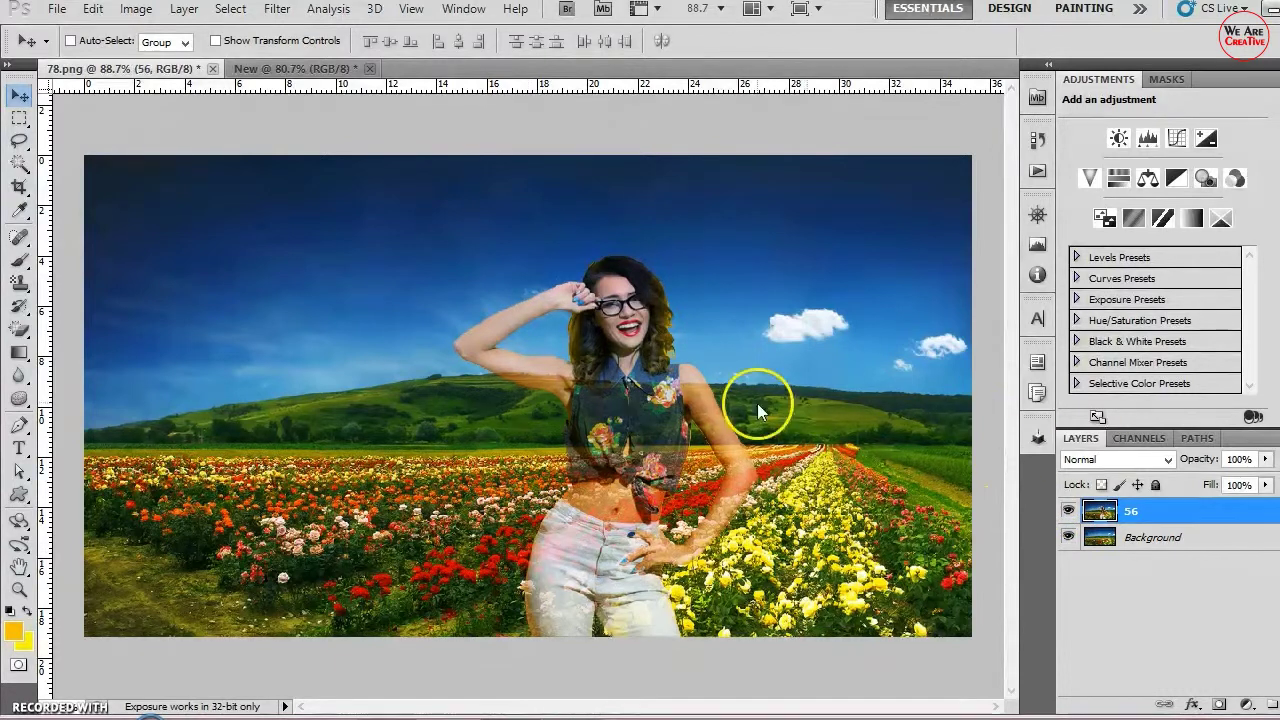
{"action": "left_click", "coordinate": [1197, 521]}
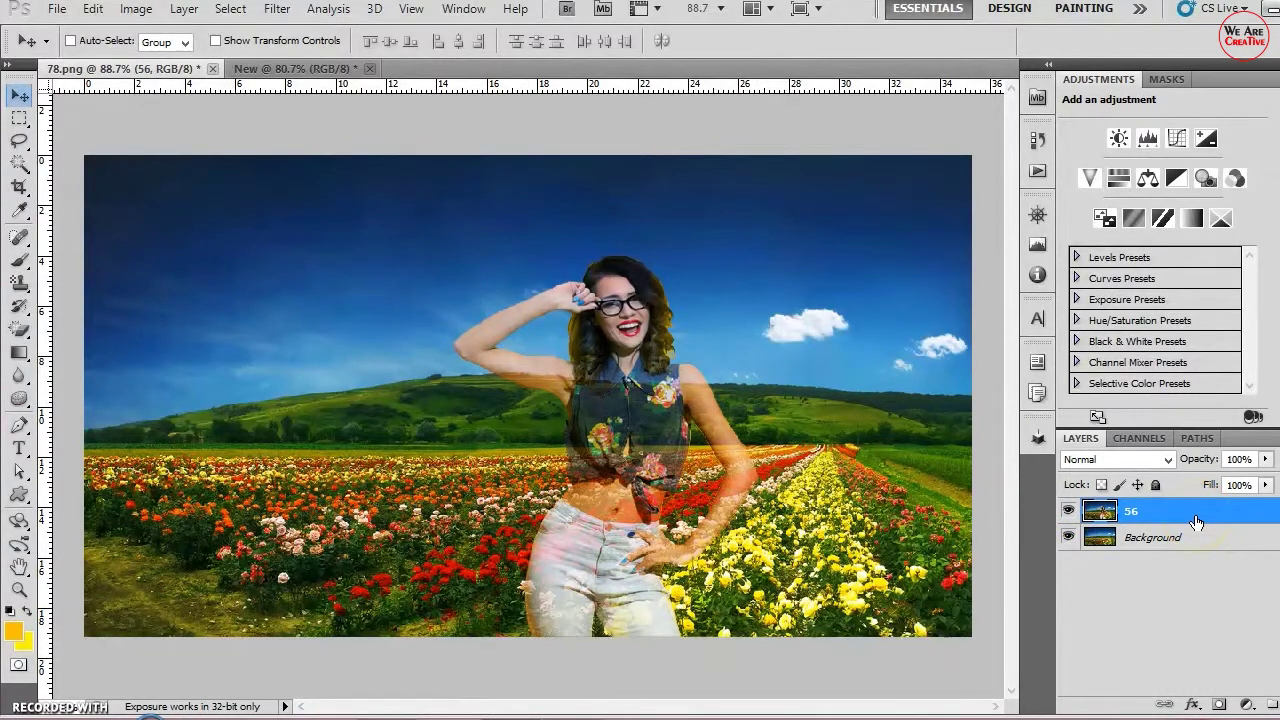
{"action": "key", "text": "Delete"}
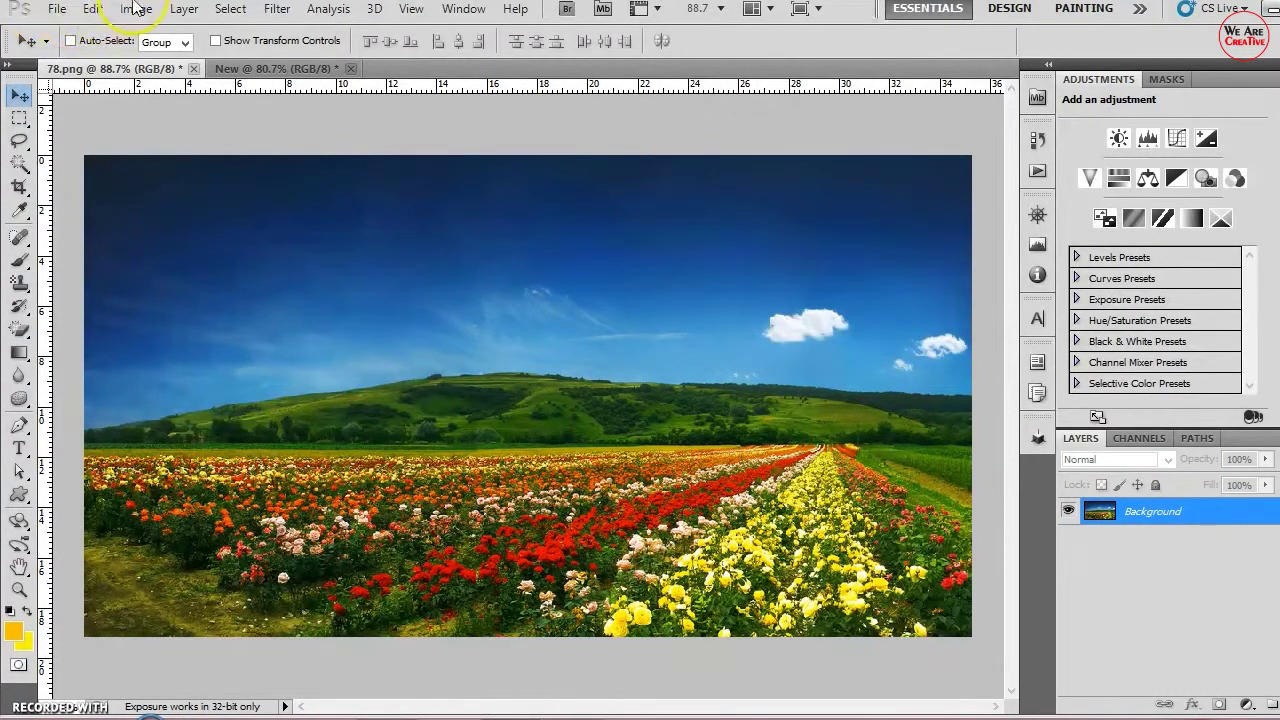
Step: Preview the Calculations dialog and cancel without applying it
{"action": "left_click", "coordinate": [134, 12]}
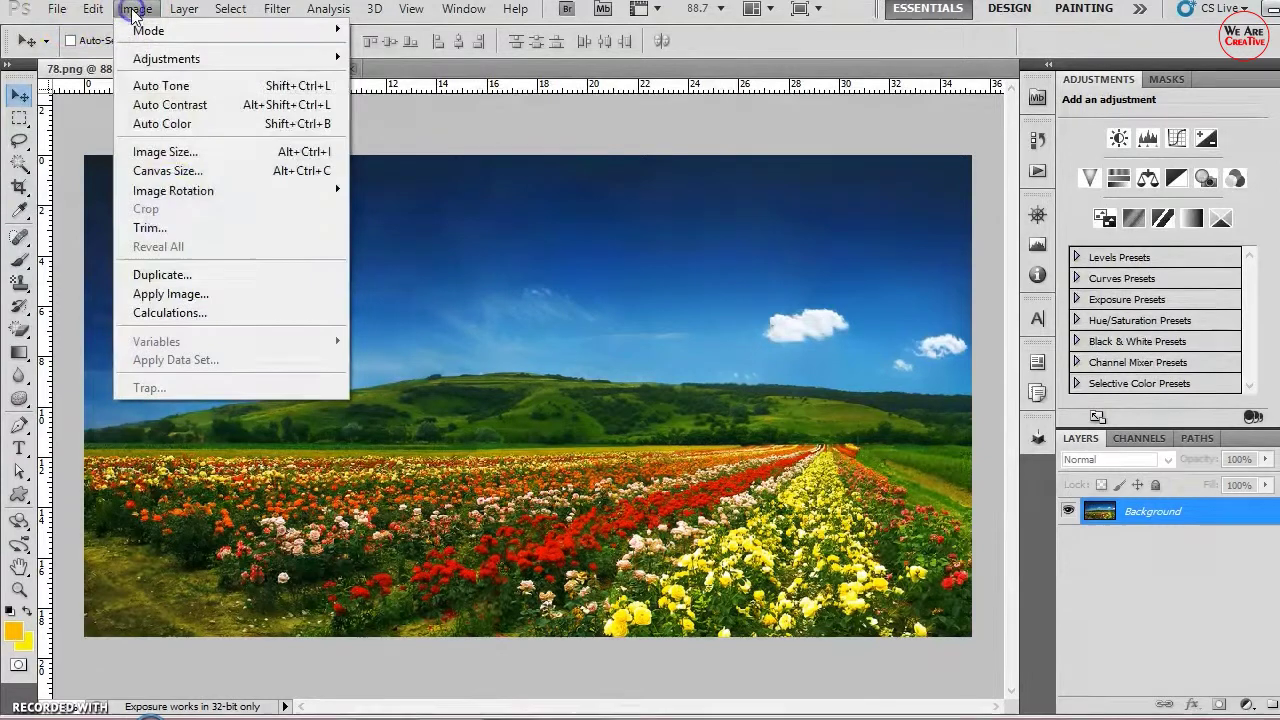
{"action": "left_click", "coordinate": [180, 315]}
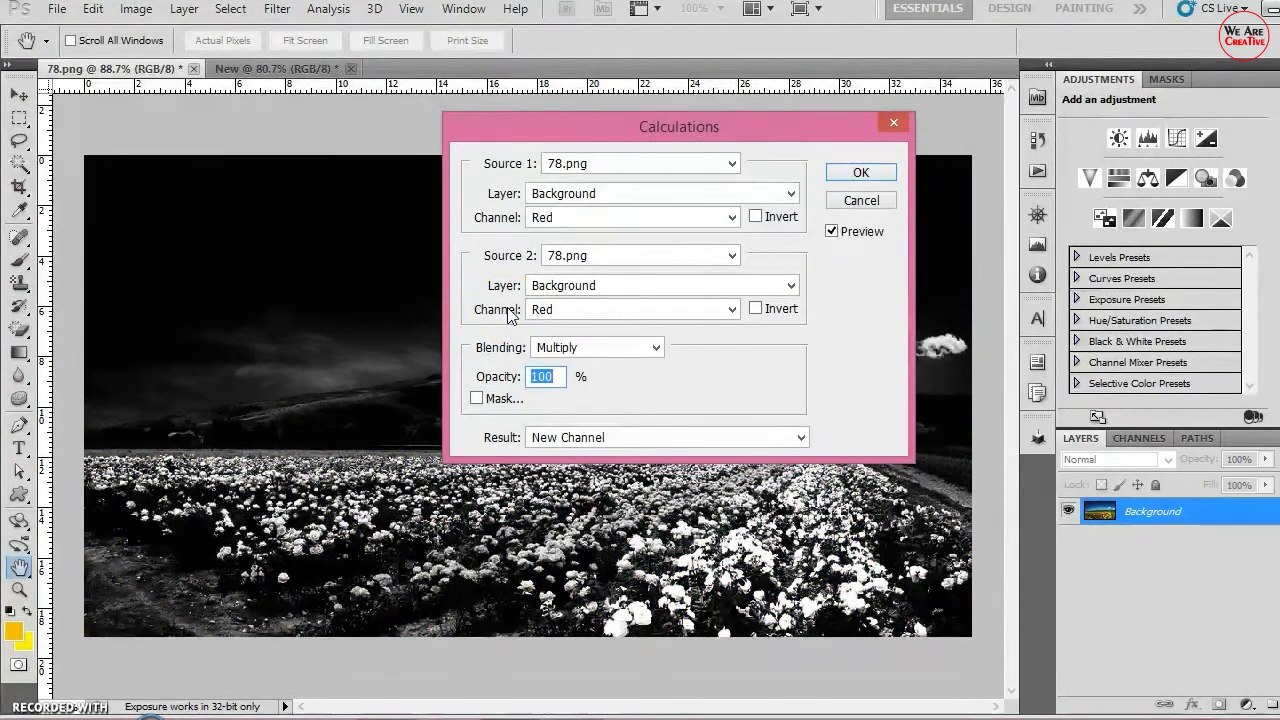
{"action": "left_click", "coordinate": [894, 123]}
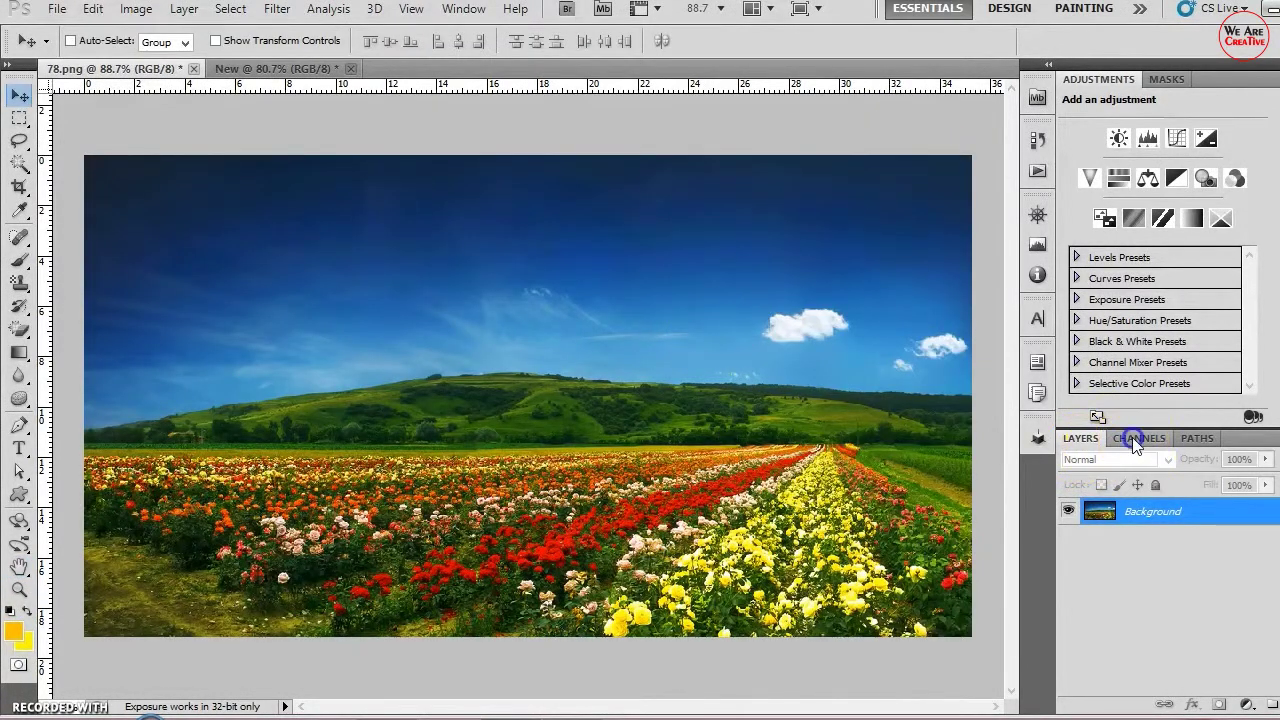
Step: In the Channels panel, display only the Blue channel as greyscale
{"action": "left_click", "coordinate": [1138, 438]}
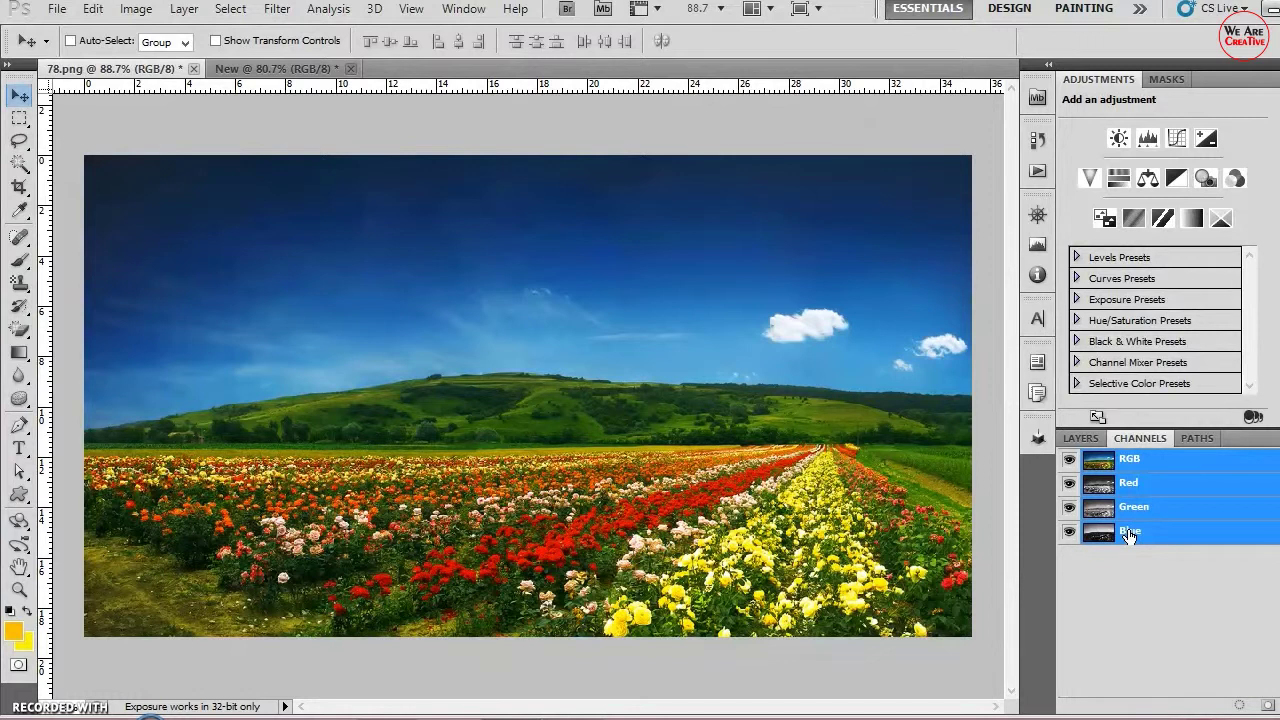
{"action": "left_click", "coordinate": [1129, 535]}
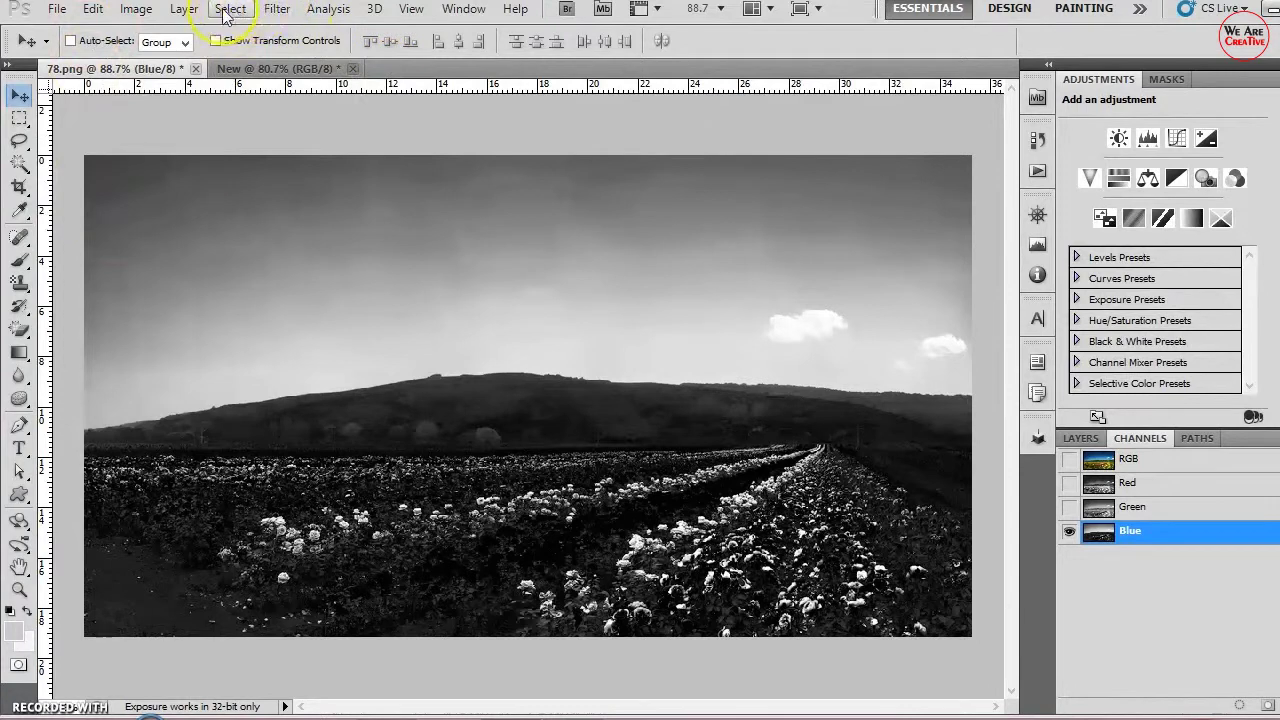
Step: Raise the Blue channel's curve midpoint slightly with Curves and apply it
{"action": "left_click", "coordinate": [136, 9]}
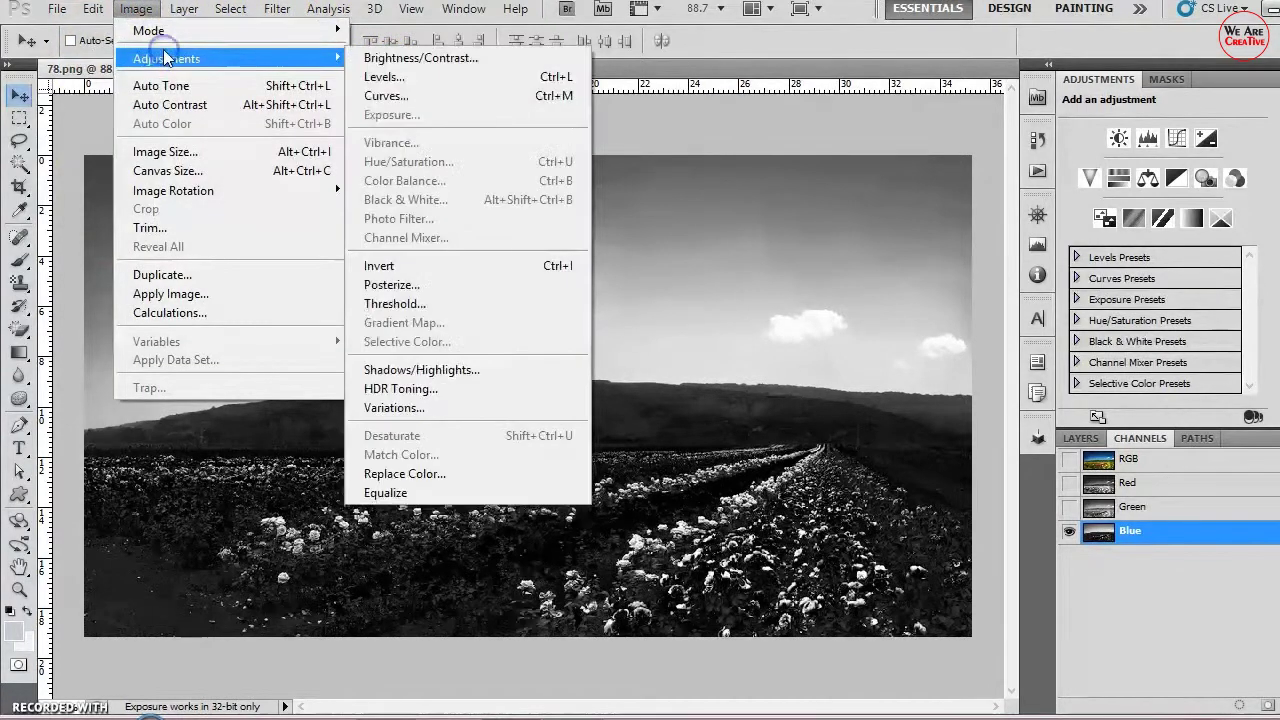
{"action": "mouse_move", "coordinate": [166, 58]}
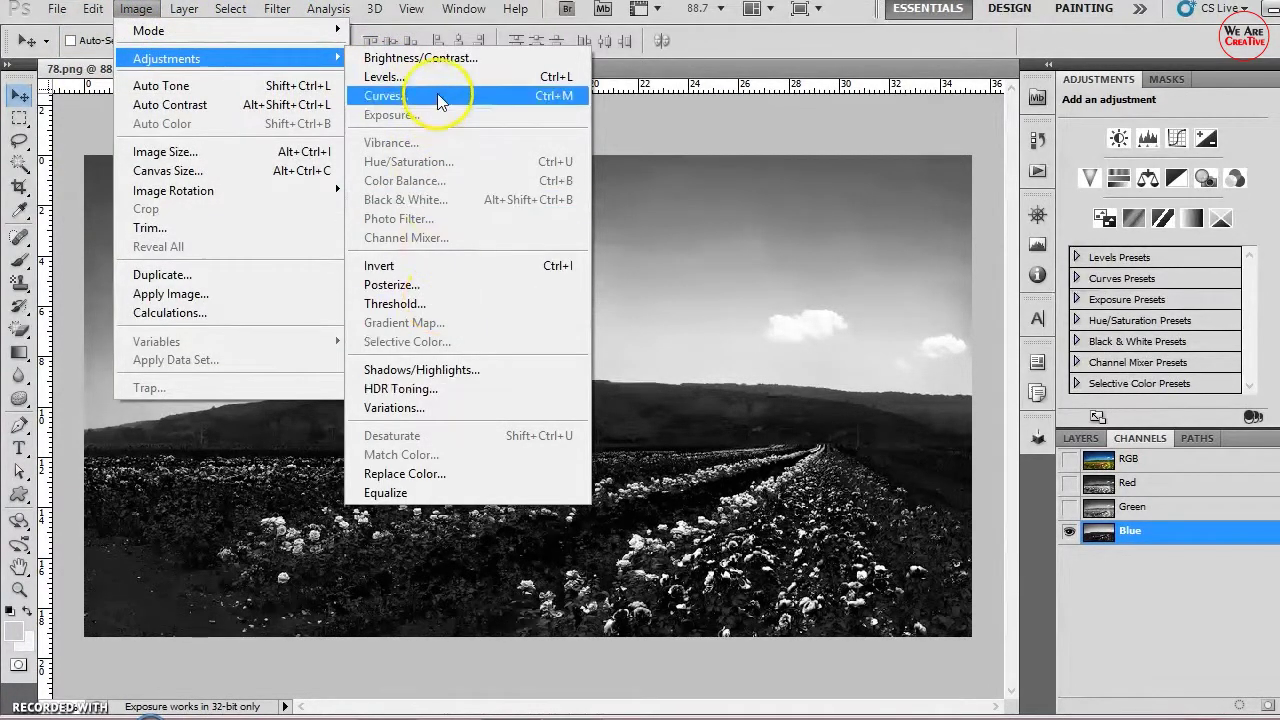
{"action": "left_click", "coordinate": [440, 96]}
{"action": "left_click_drag", "start_coordinate": [1057, 365], "coordinate": [1056, 362]}
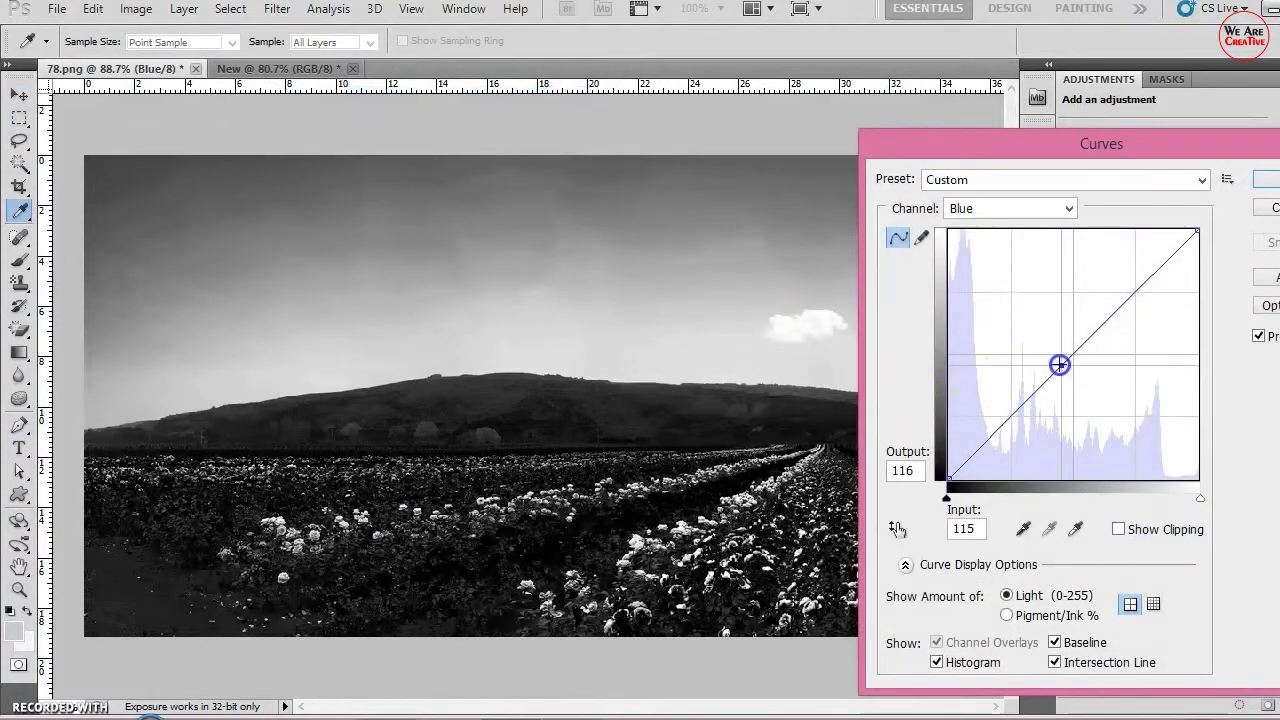
{"action": "key", "text": "Return"}
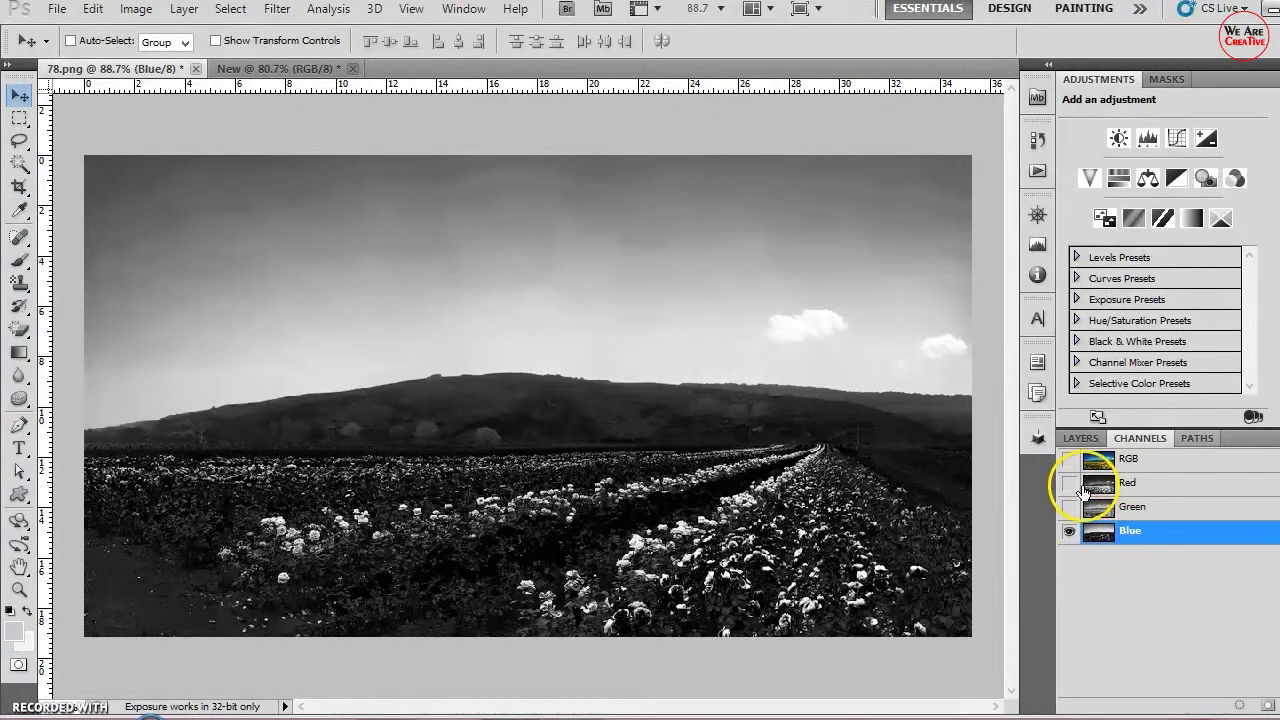
Step: Toggle between the Layers and Channels panels, restore channel visibility and select Green
{"action": "left_click", "coordinate": [1076, 439]}
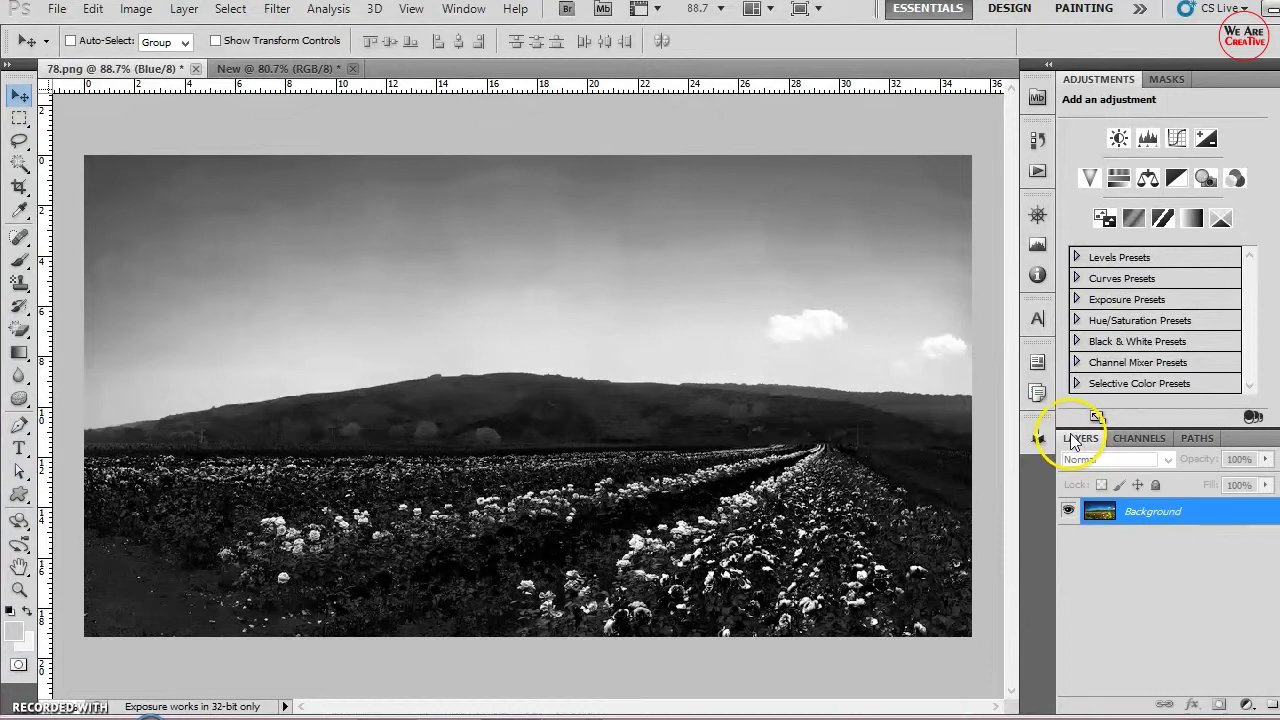
{"action": "left_click", "coordinate": [1128, 440]}
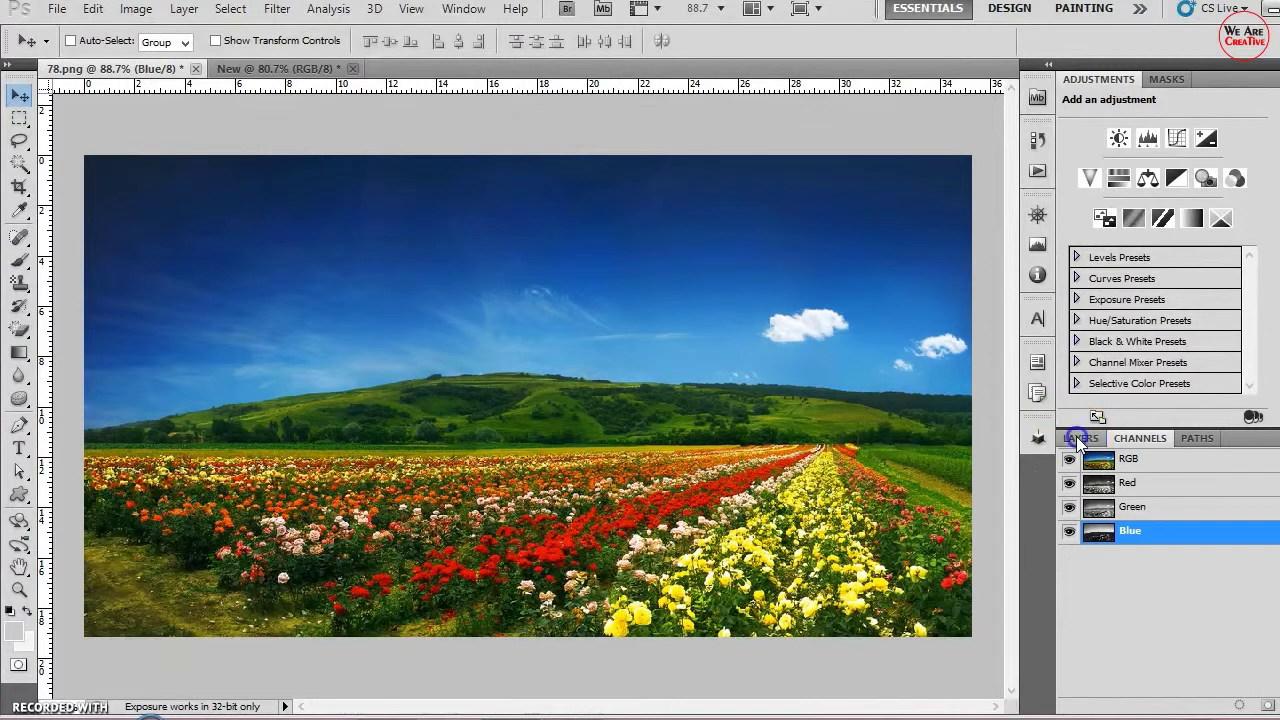
{"action": "left_click", "coordinate": [1078, 438]}
{"action": "left_click", "coordinate": [555, 266]}
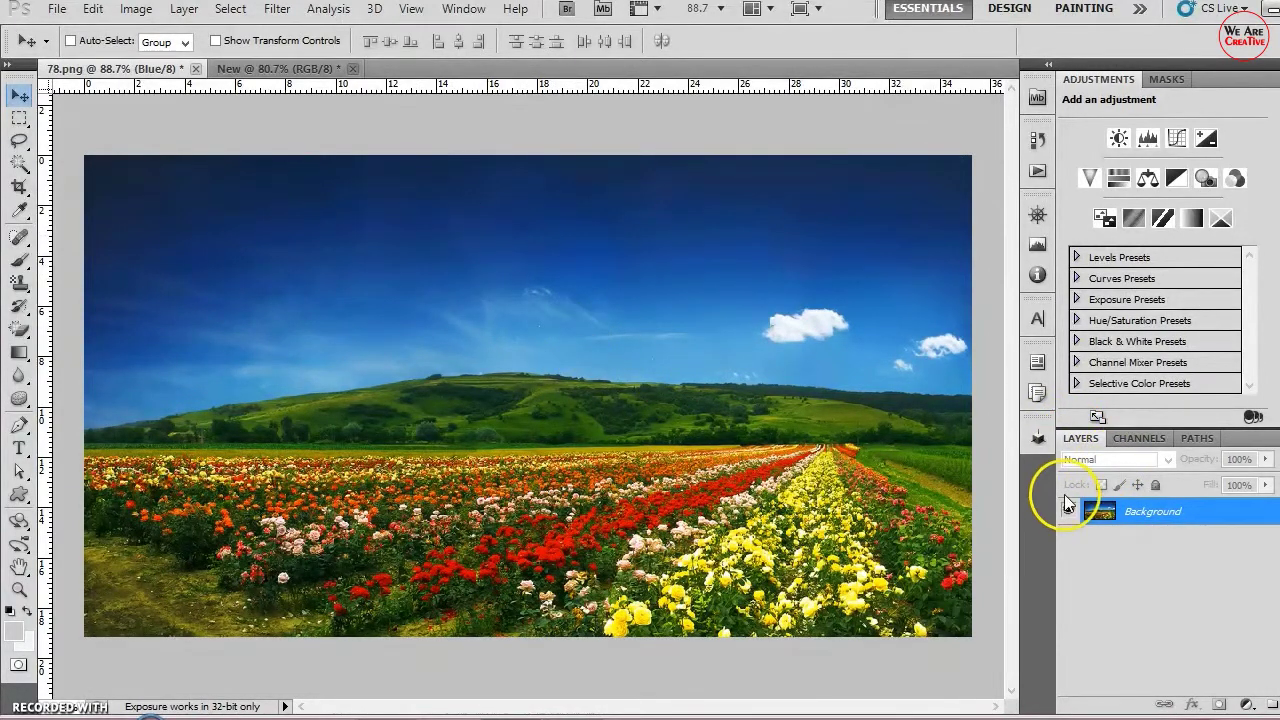
{"action": "left_click", "coordinate": [1135, 440]}
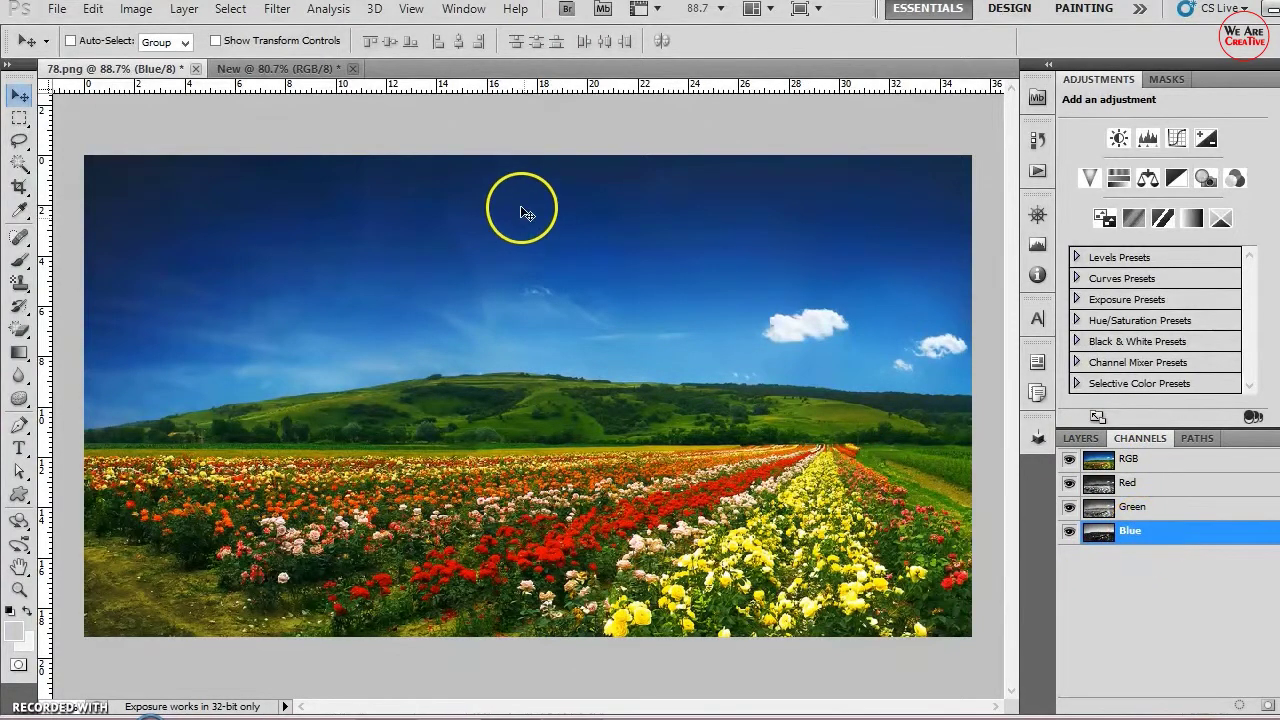
{"action": "left_click", "coordinate": [1153, 511]}
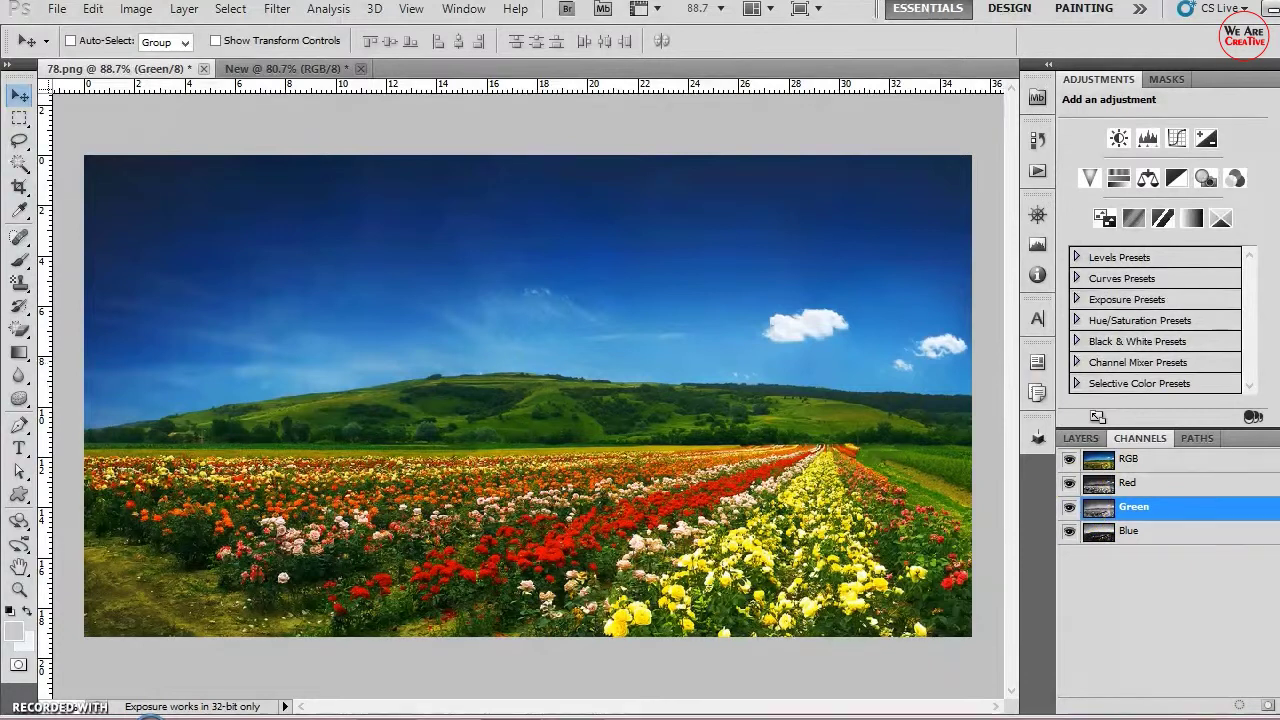
Step: Step through the Red, RGB and Blue channels, ending on the full-colour composite
{"action": "left_click", "coordinate": [136, 9]}
{"action": "mouse_move", "coordinate": [166, 58]}
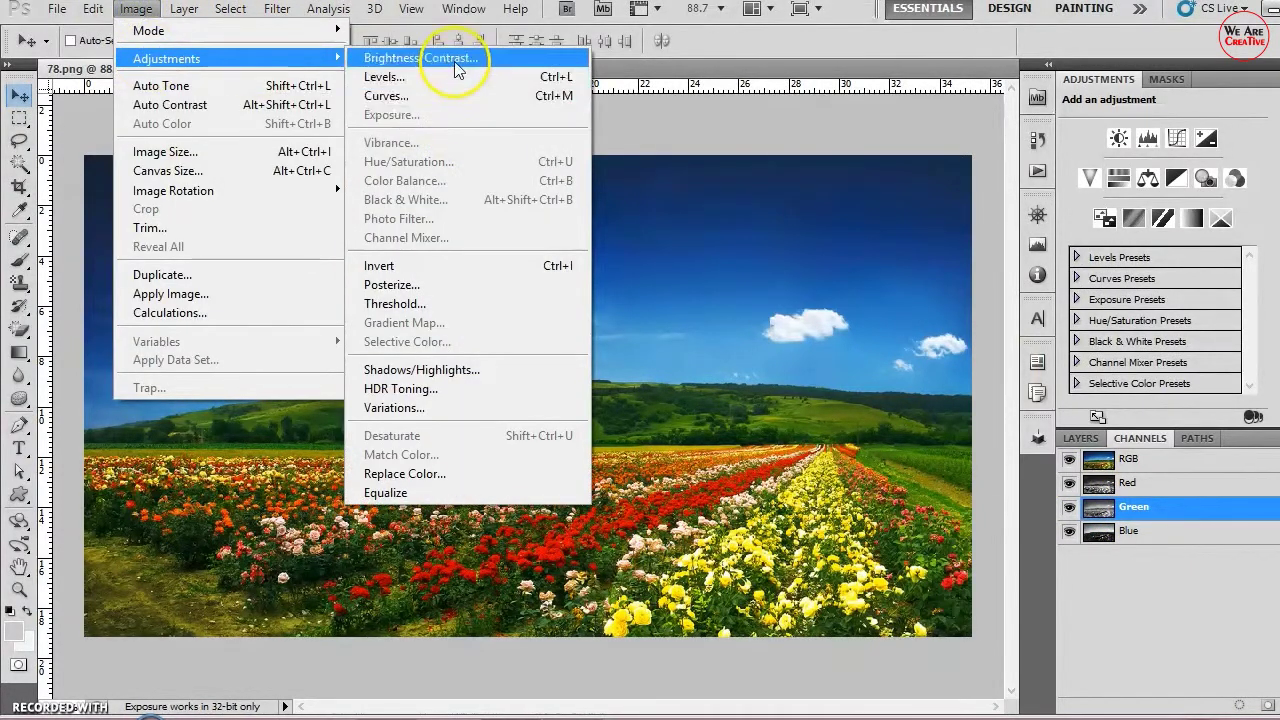
{"action": "left_click", "coordinate": [1170, 483]}
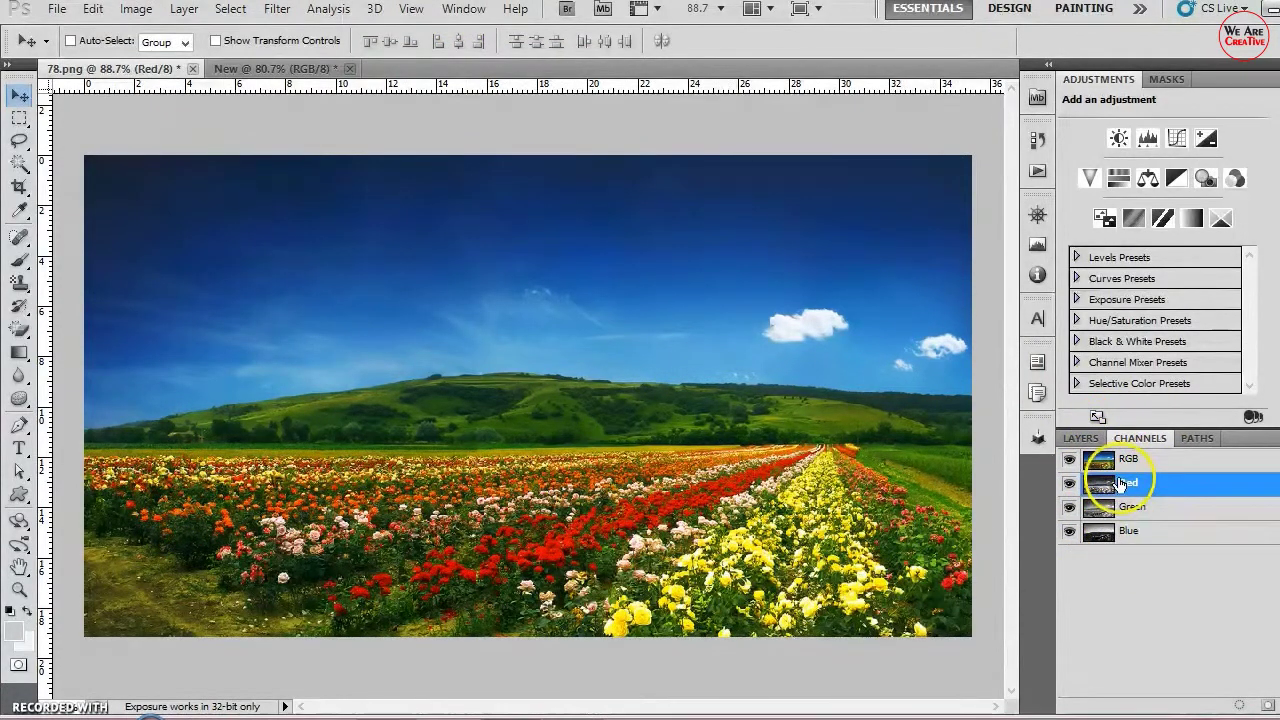
{"action": "left_click", "coordinate": [1128, 460]}
{"action": "left_click", "coordinate": [1136, 533]}
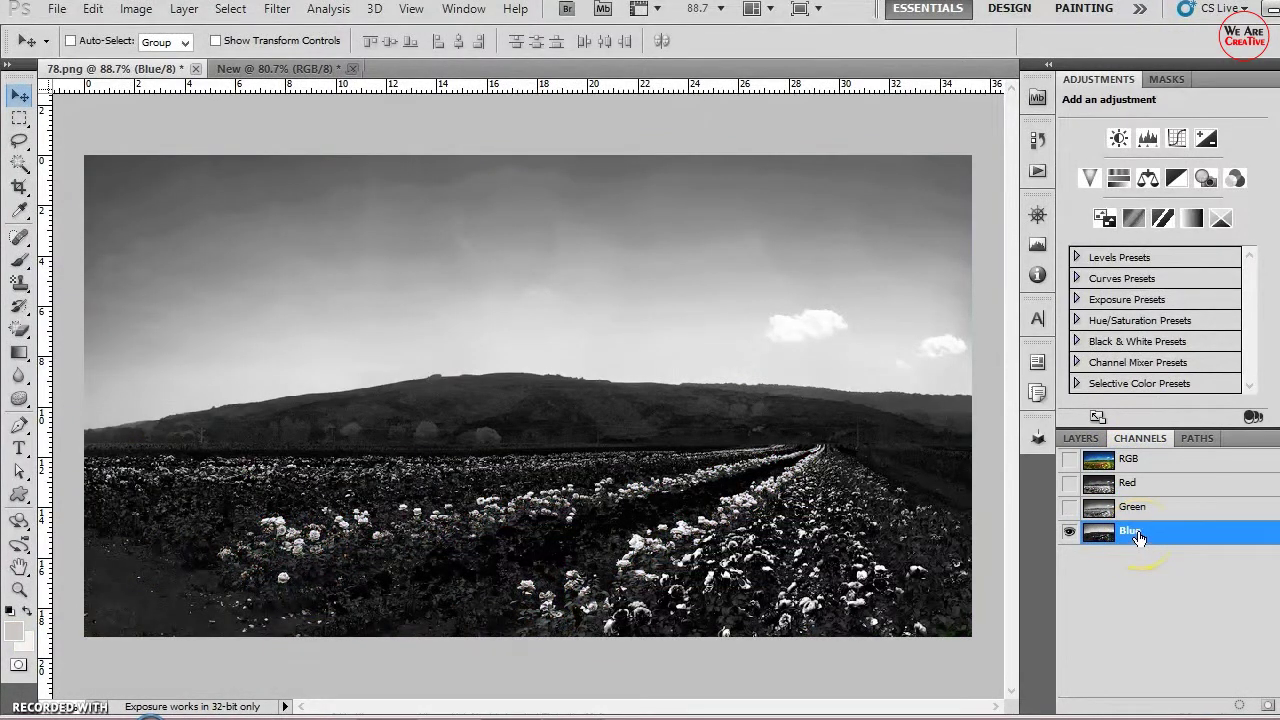
{"action": "left_click", "coordinate": [1108, 463]}
{"action": "left_click", "coordinate": [1069, 497]}
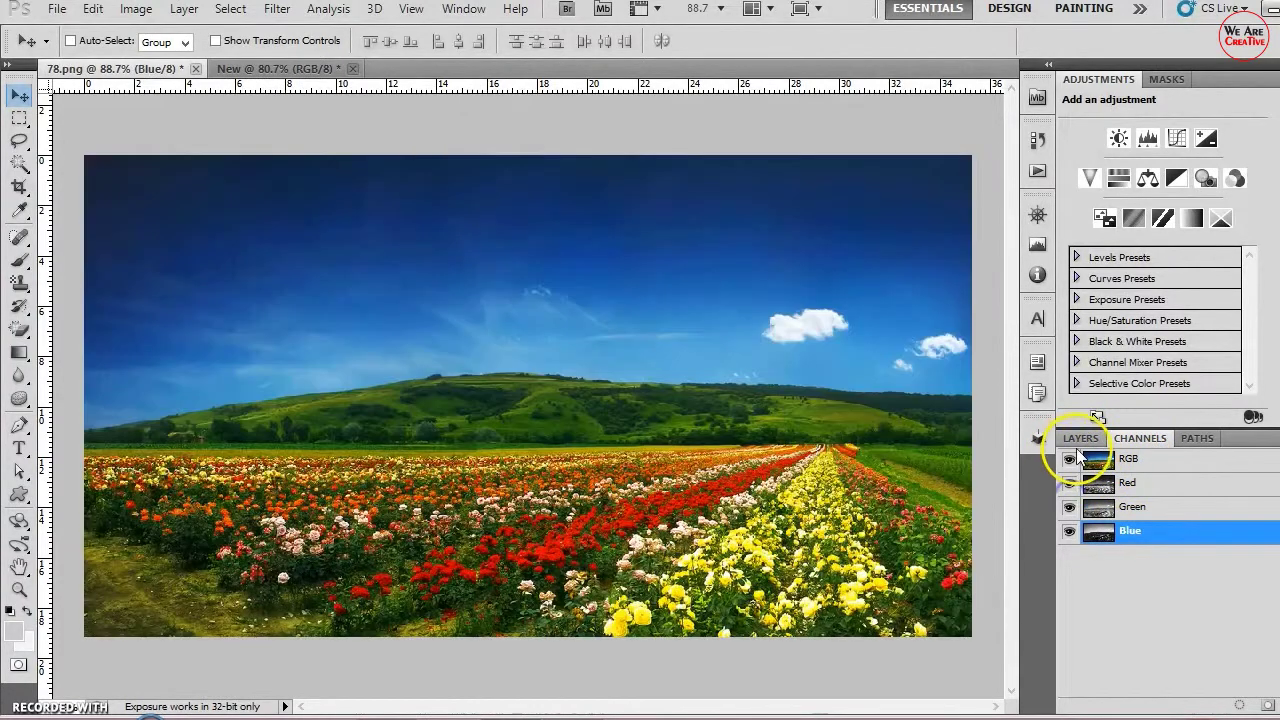
{"action": "left_click", "coordinate": [1080, 440]}
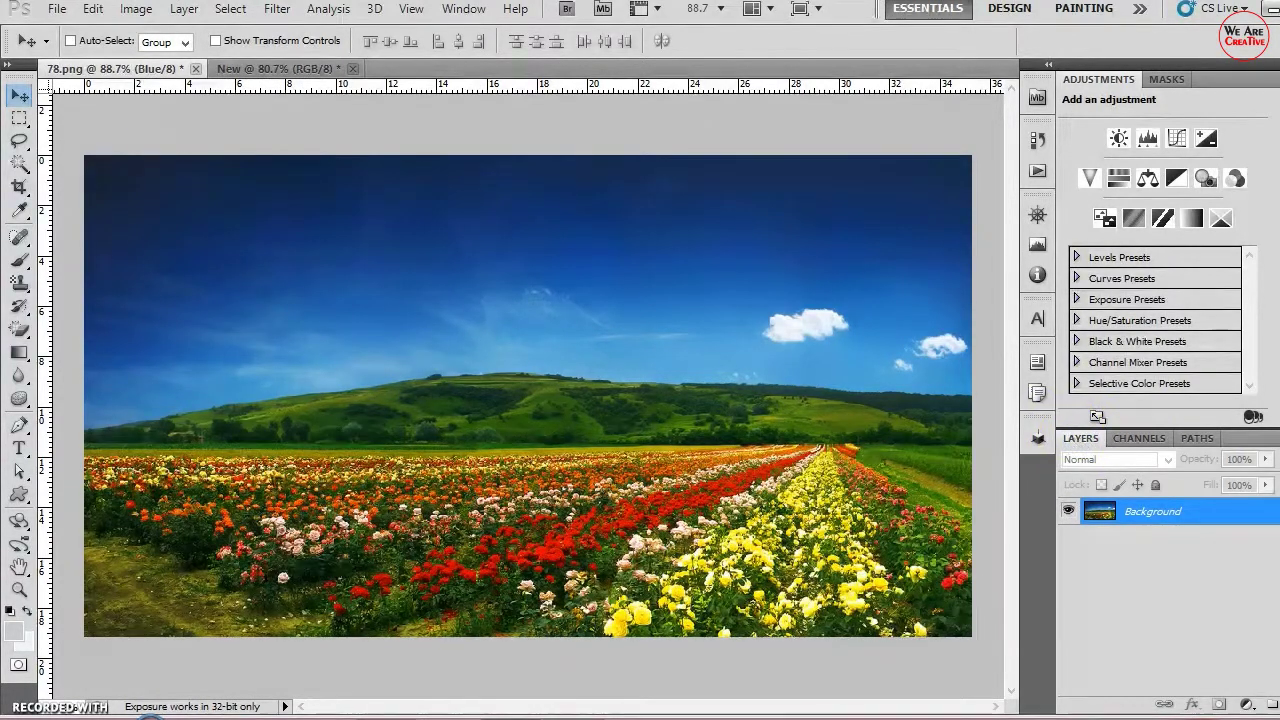
{"action": "left_click", "coordinate": [128, 14]}
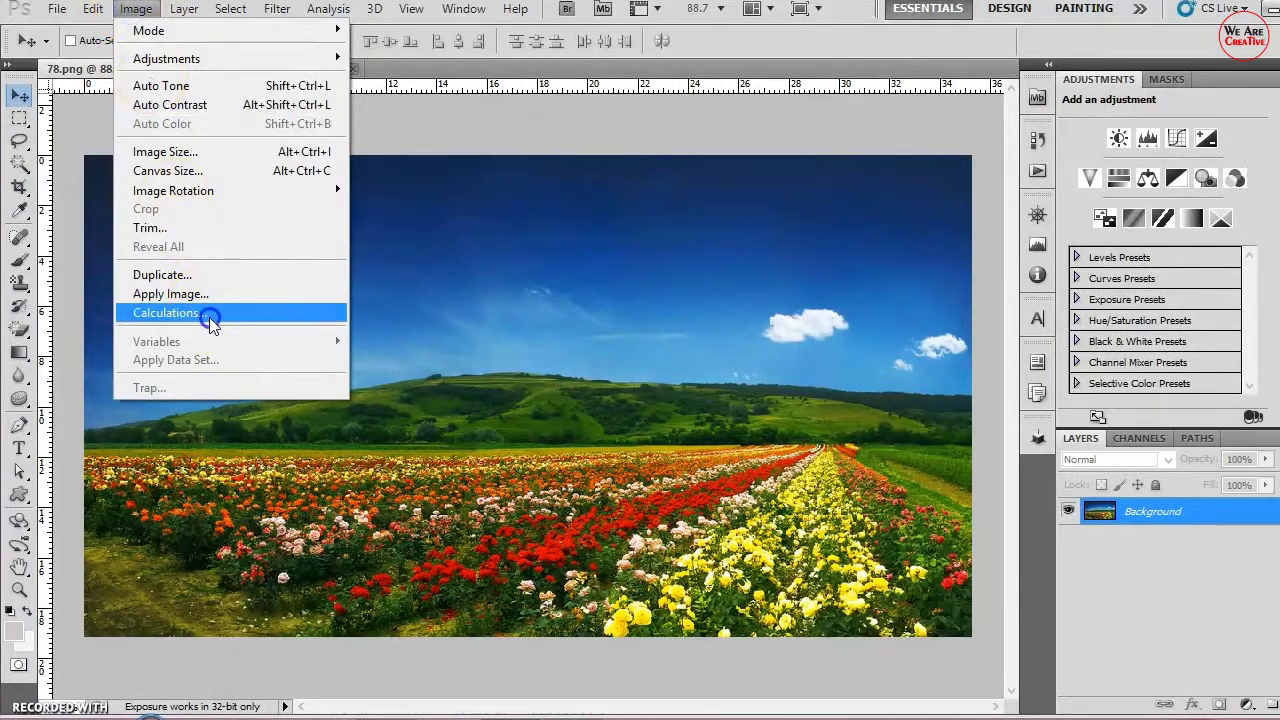
Step: In Calculations, with Background as Source 1 layer, try Gray, Red and Green channels
{"action": "left_click", "coordinate": [206, 317]}
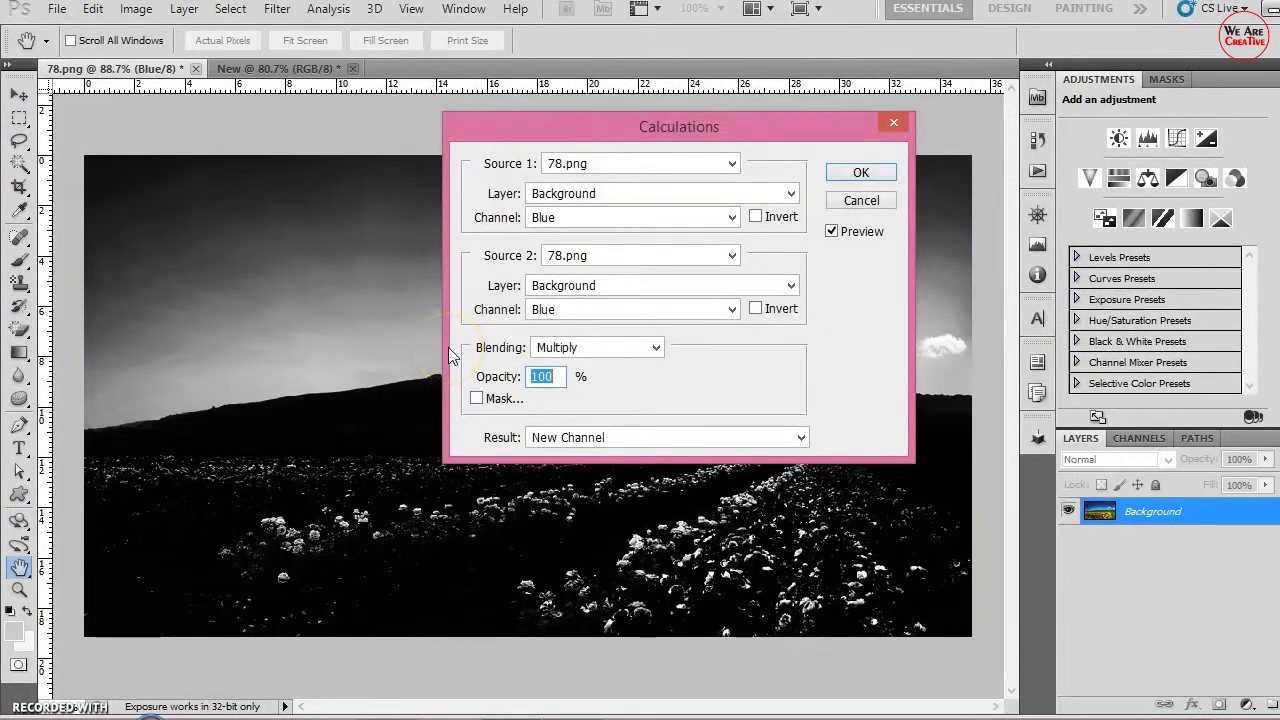
{"action": "left_click", "coordinate": [673, 196]}
{"action": "left_click", "coordinate": [673, 196]}
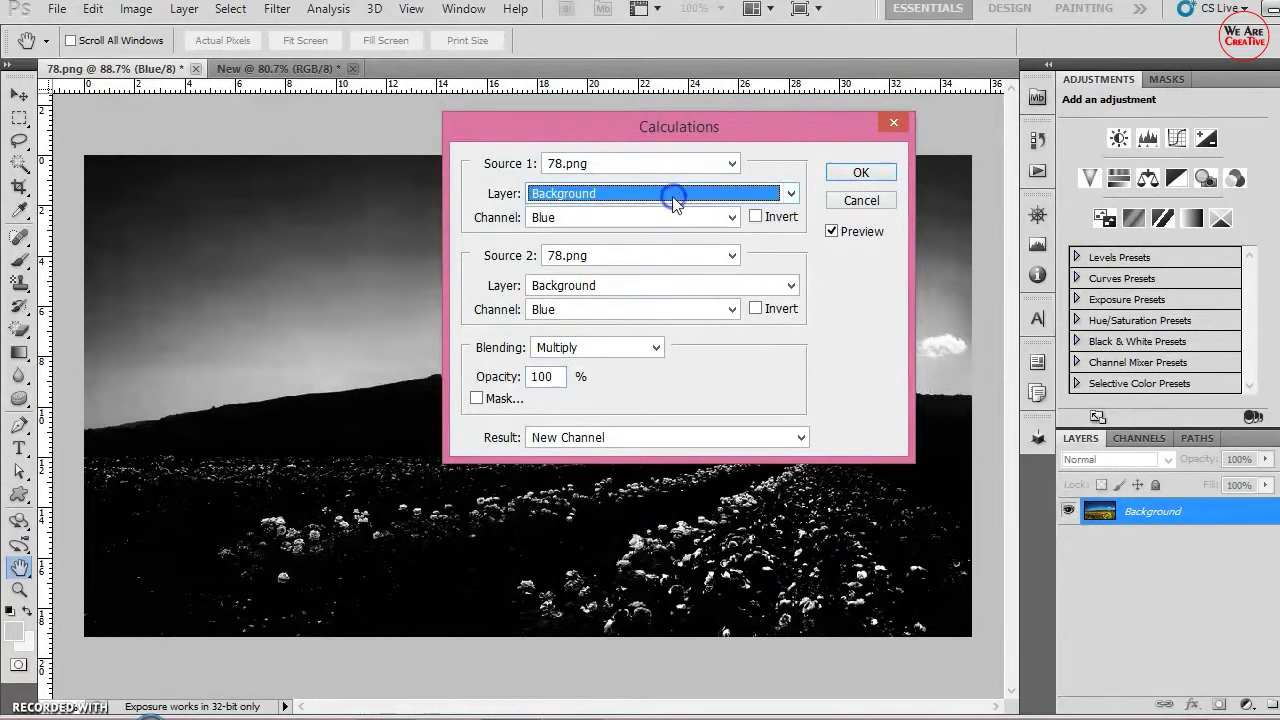
{"action": "left_click", "coordinate": [565, 218]}
{"action": "left_click", "coordinate": [561, 236]}
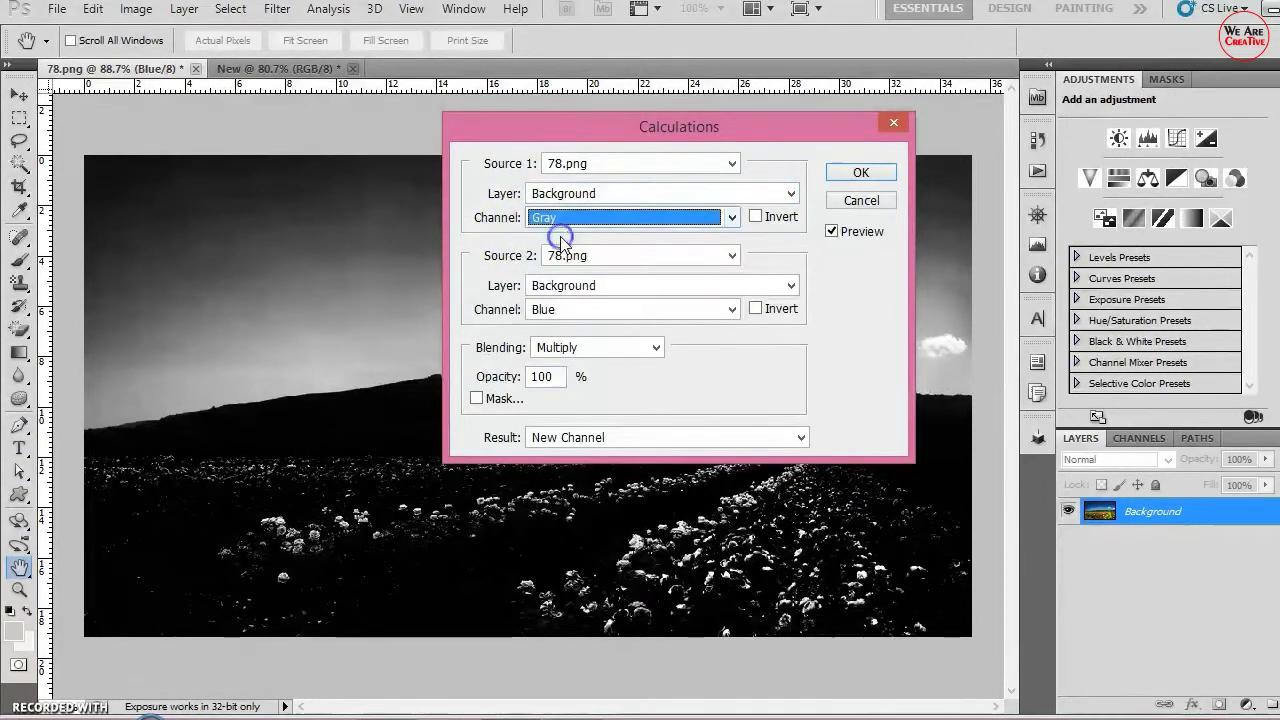
{"action": "left_click", "coordinate": [555, 217]}
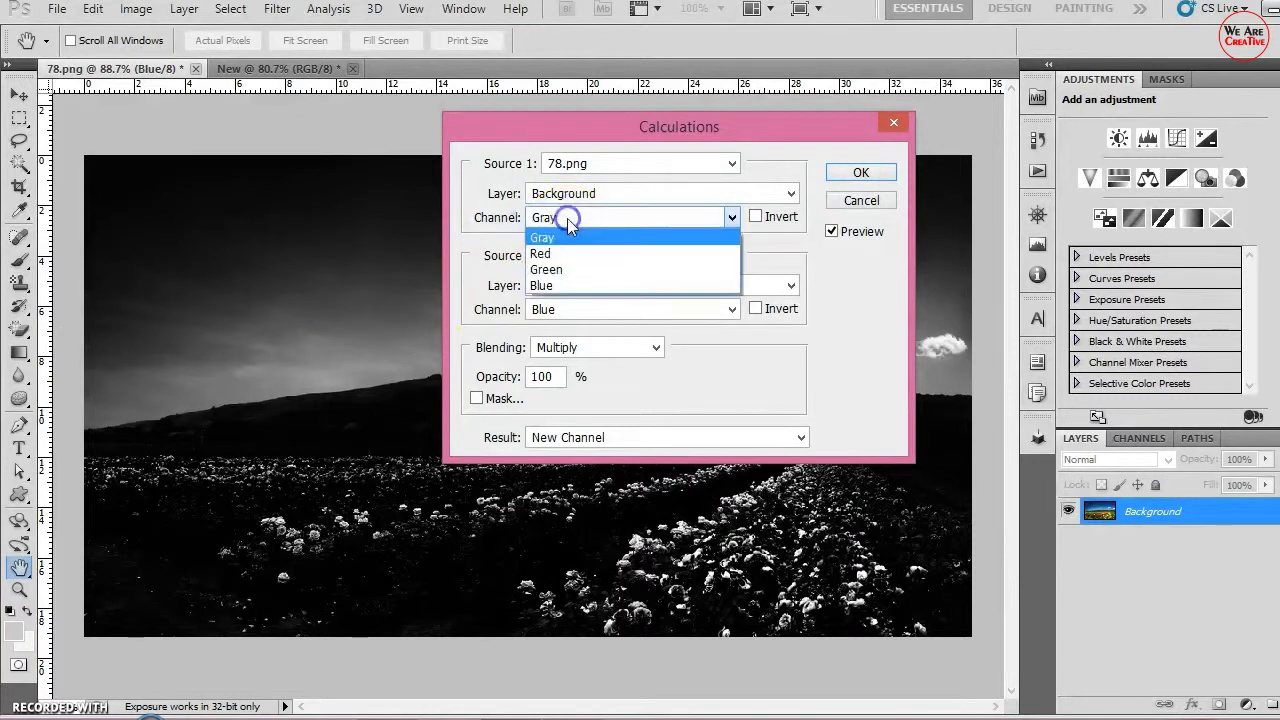
{"action": "left_click", "coordinate": [558, 256]}
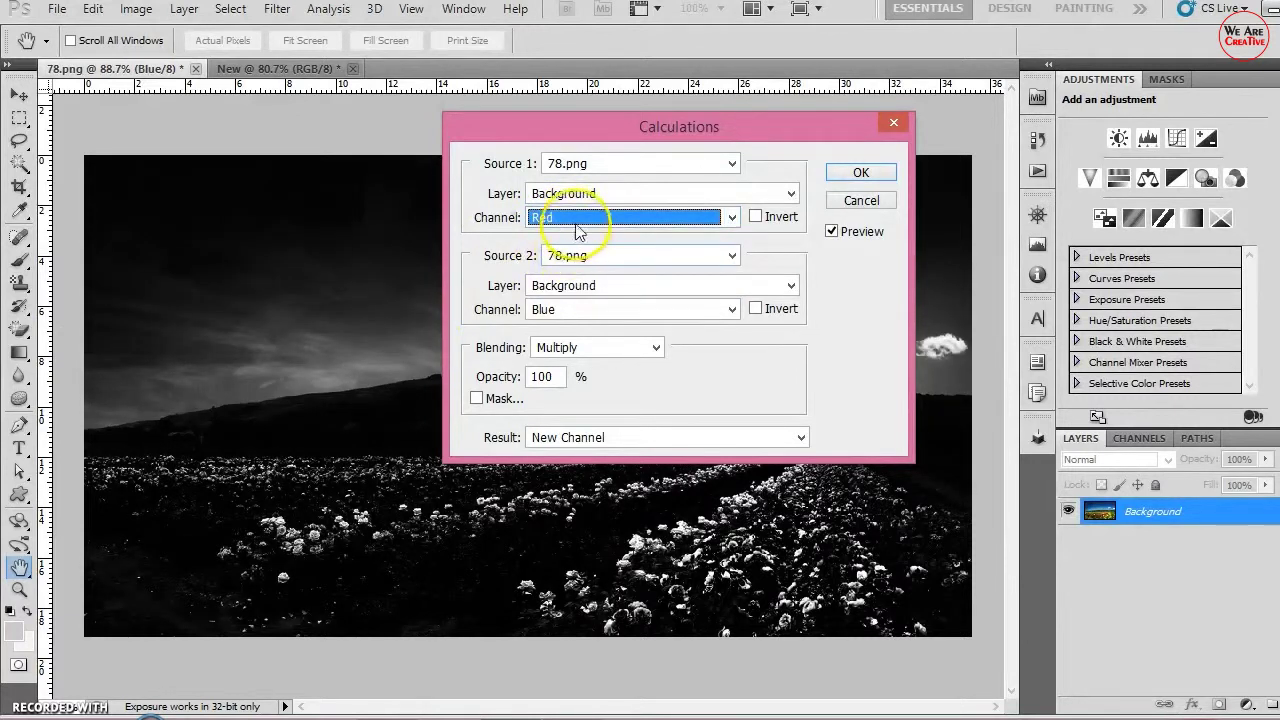
{"action": "left_click", "coordinate": [560, 217]}
{"action": "left_click", "coordinate": [561, 274]}
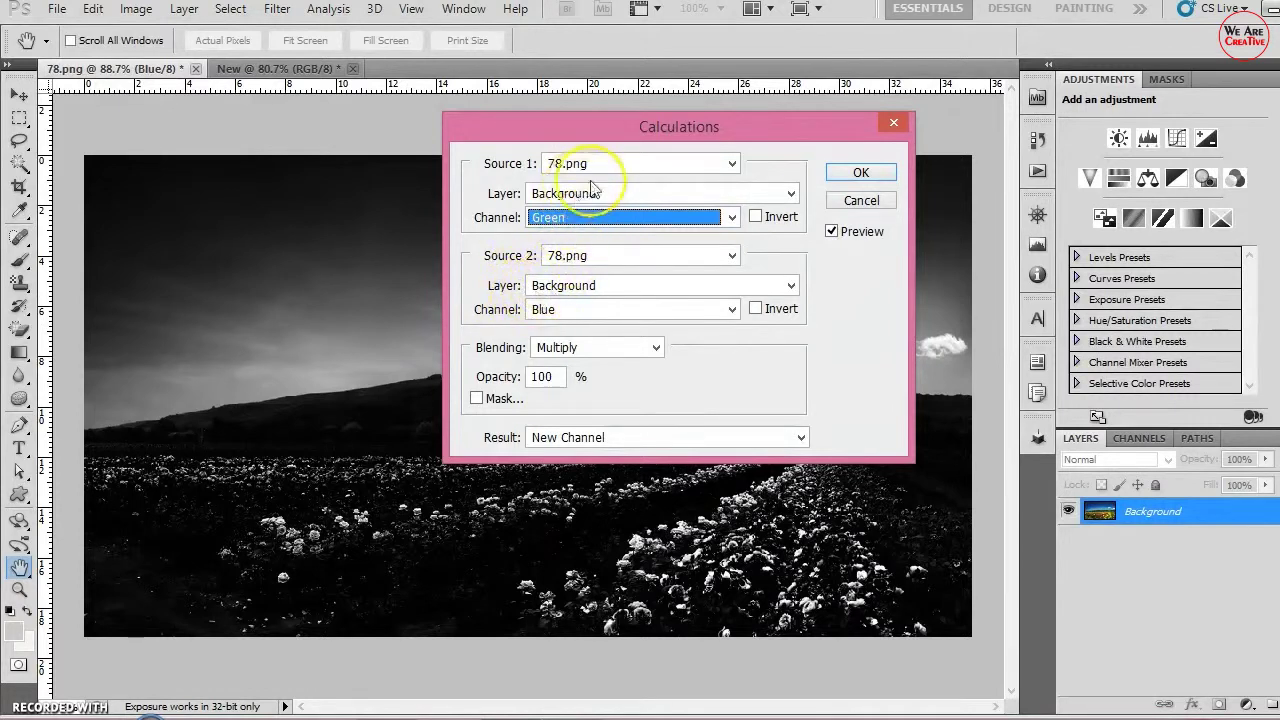
Step: Set Source 2's channel to Gray, then return Source 1's channel to Gray
{"action": "left_click", "coordinate": [600, 310]}
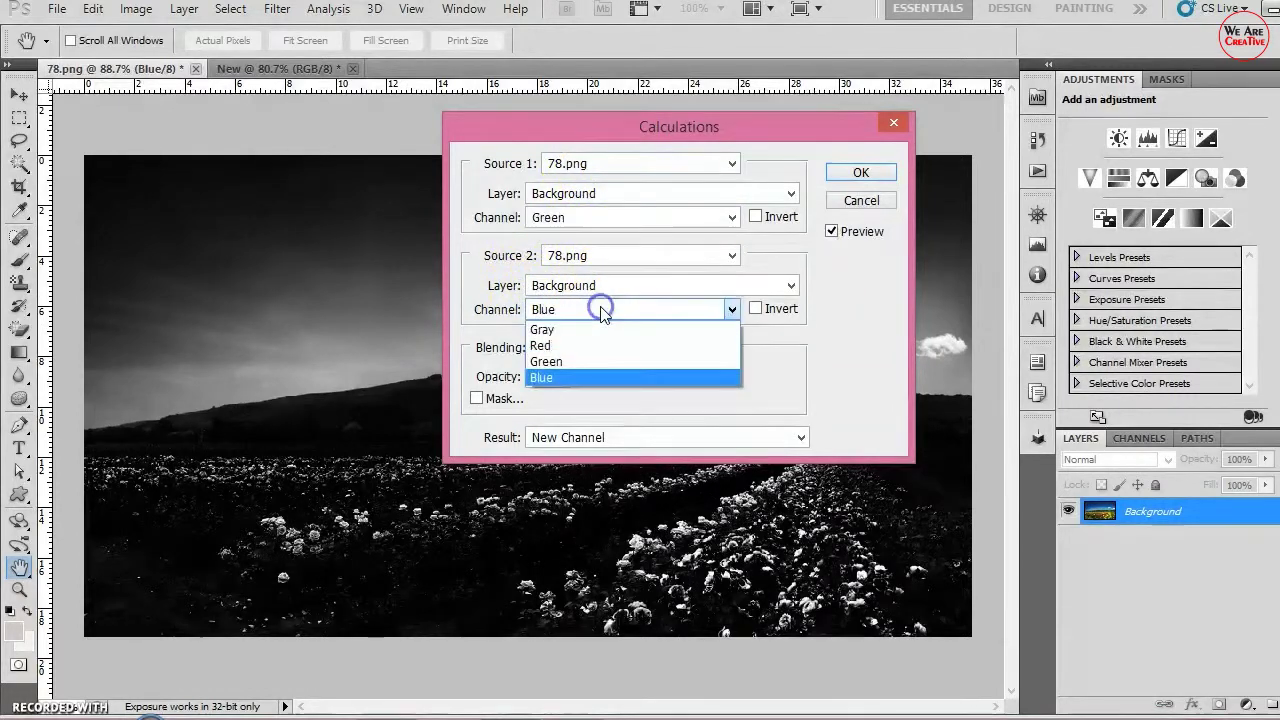
{"action": "left_click", "coordinate": [600, 330]}
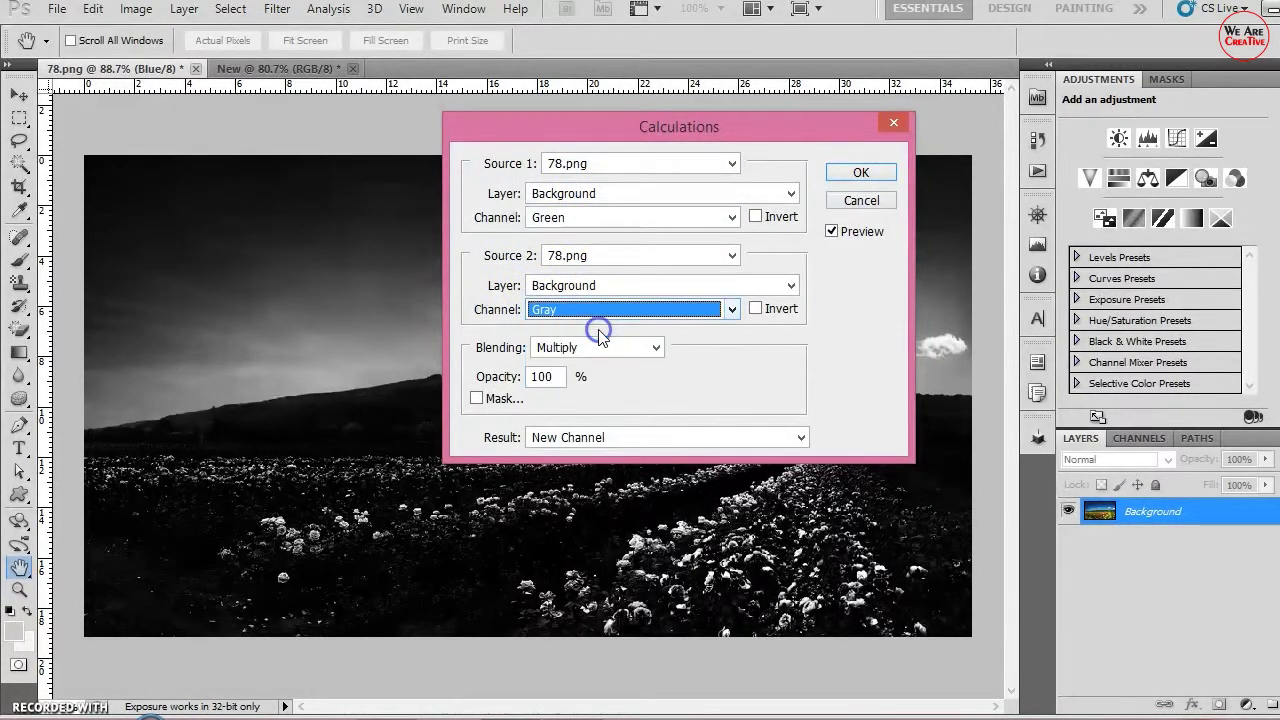
{"action": "left_click", "coordinate": [597, 310]}
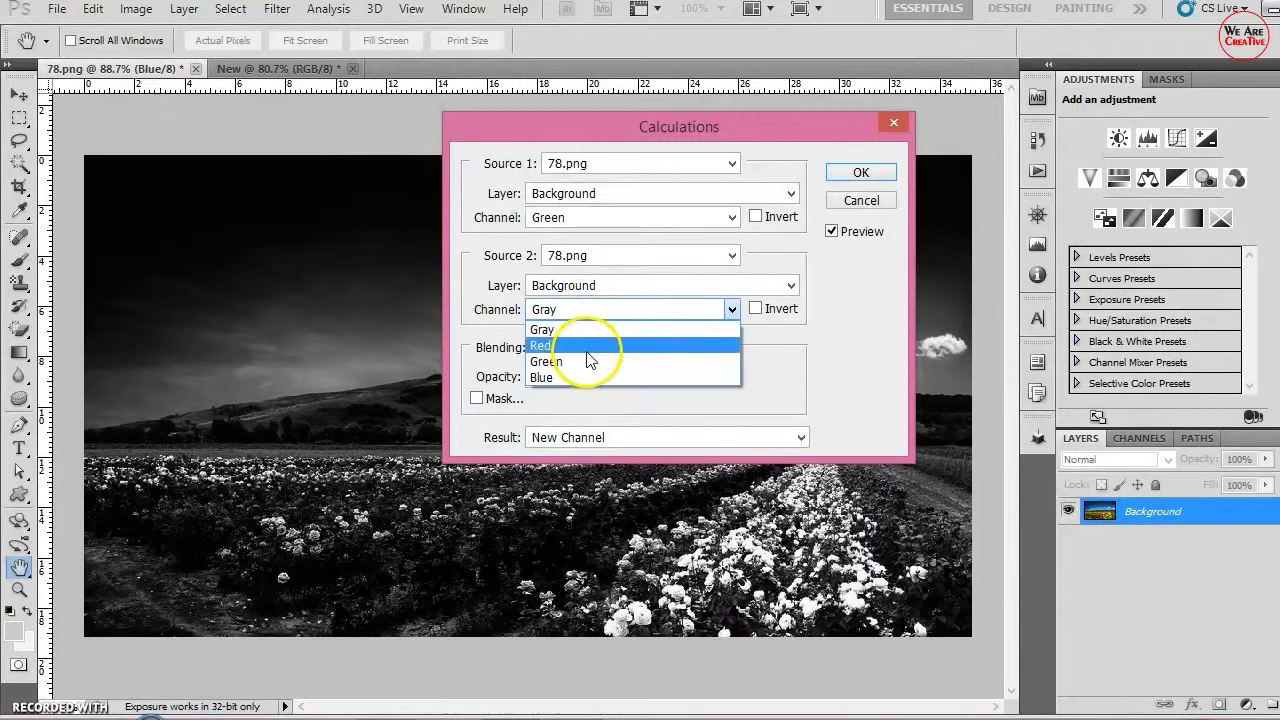
{"action": "left_click", "coordinate": [587, 332]}
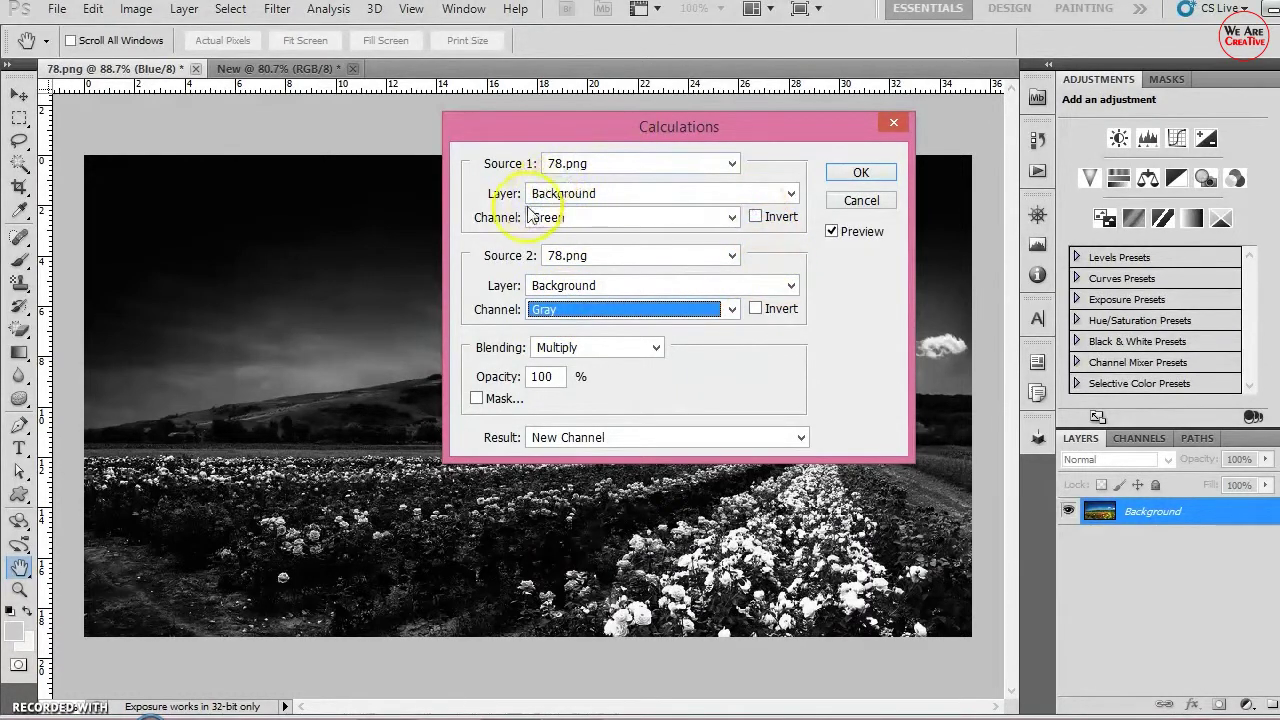
{"action": "left_click", "coordinate": [791, 194]}
{"action": "left_click", "coordinate": [765, 208]}
{"action": "left_click", "coordinate": [655, 222]}
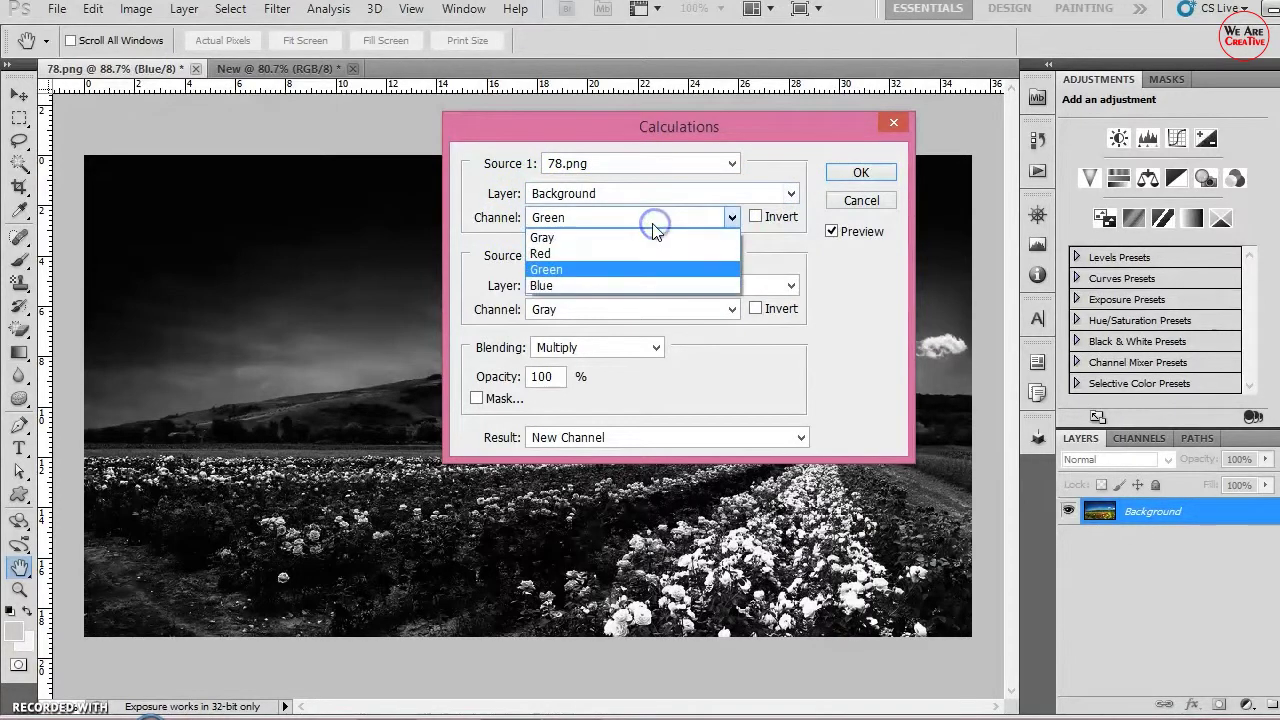
{"action": "left_click", "coordinate": [610, 236]}
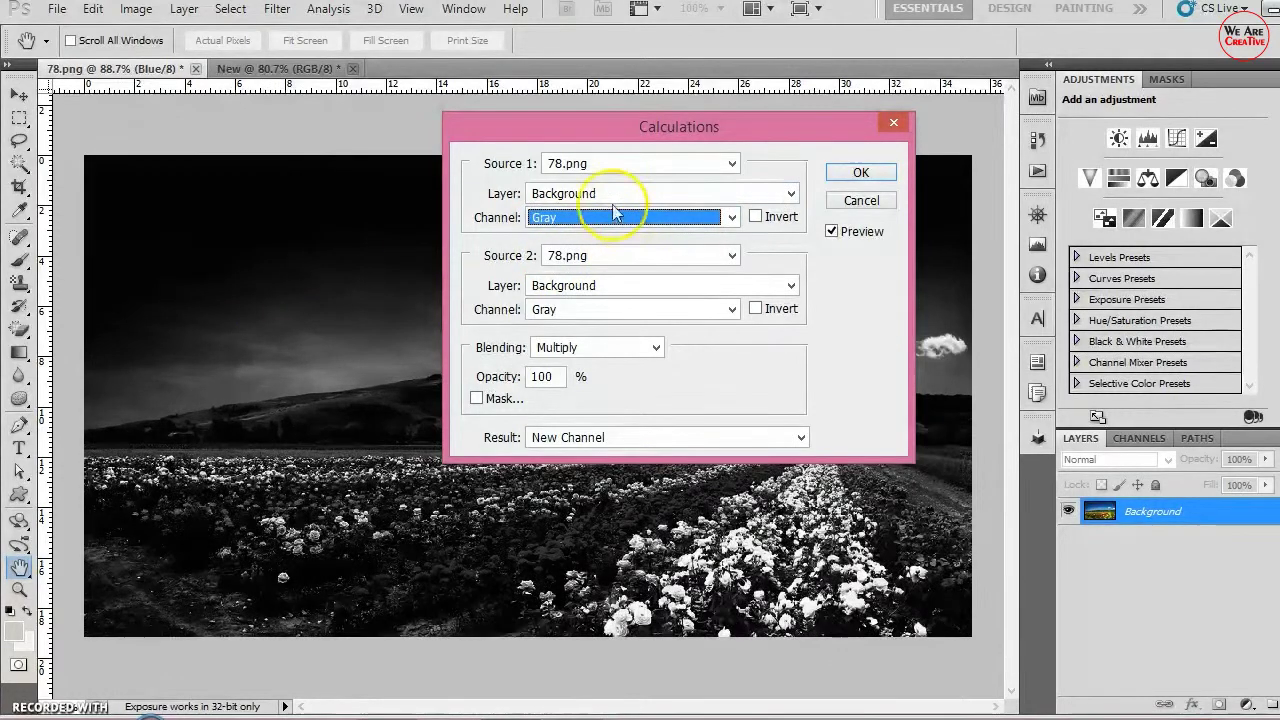
Step: Use Normal blending with Source 1 Blue, comparing Source 2 Red, Green and Blue
{"action": "left_click", "coordinate": [656, 348]}
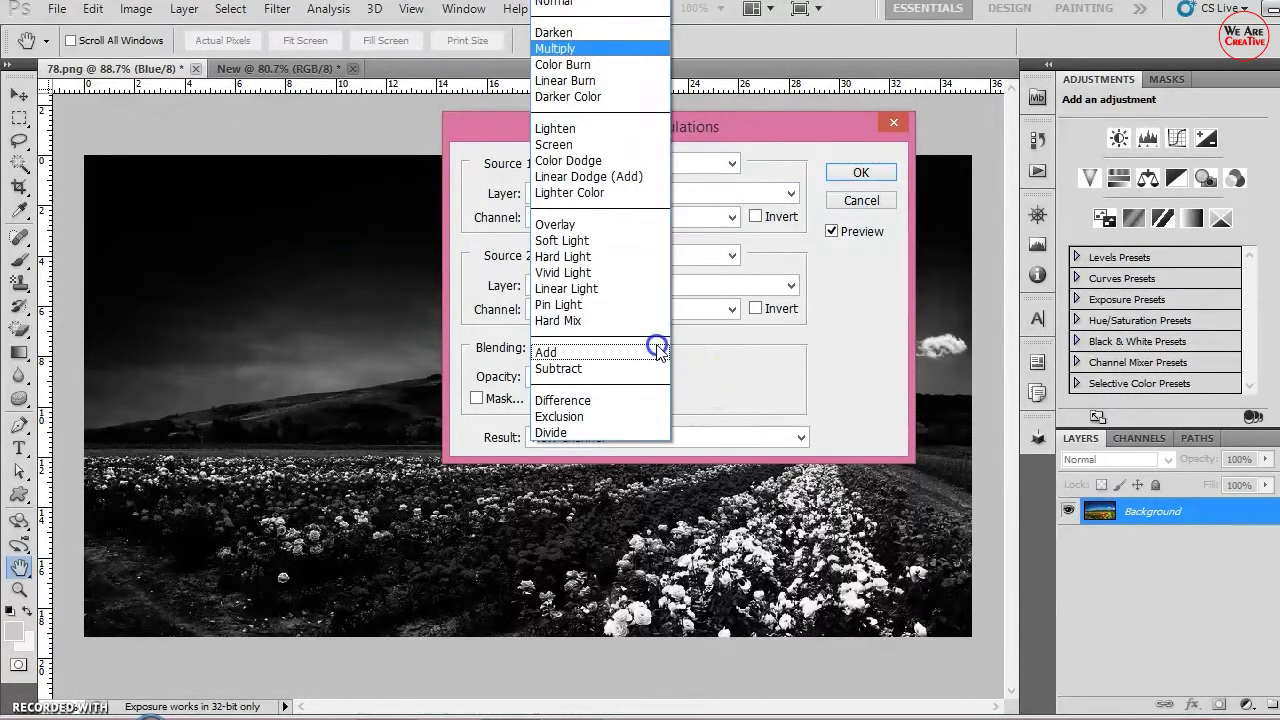
{"action": "left_click", "coordinate": [592, 4]}
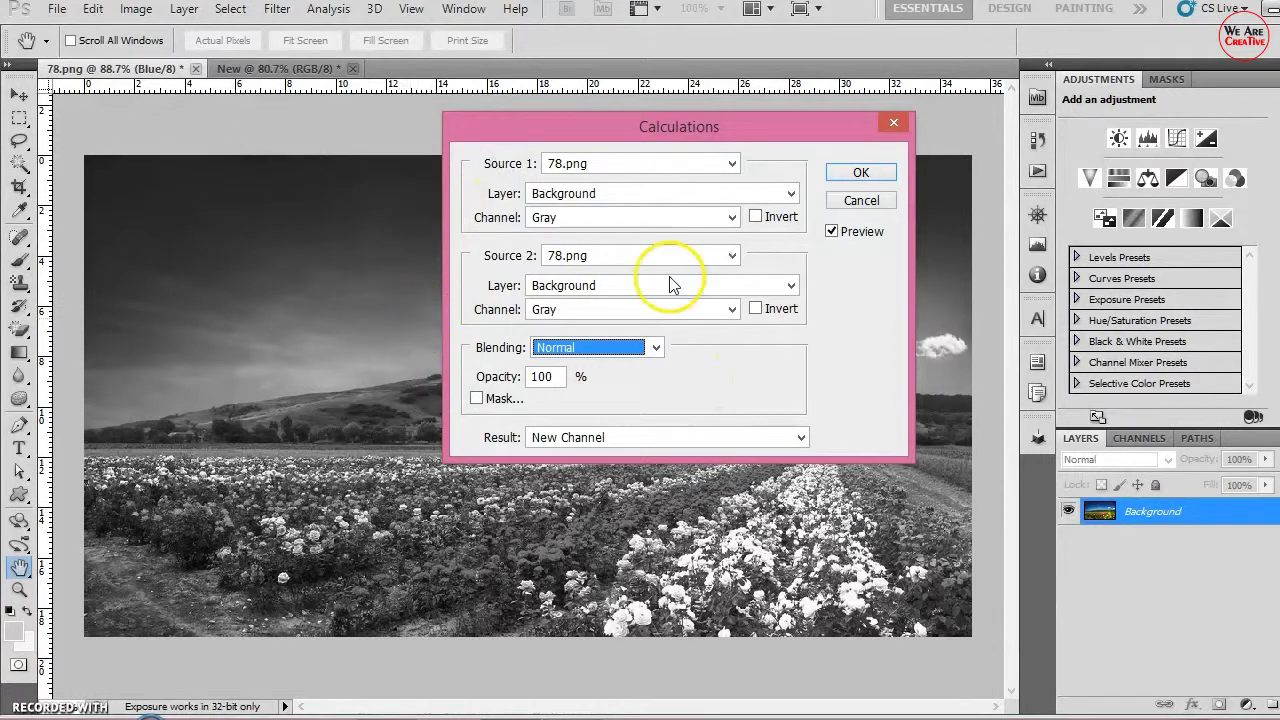
{"action": "left_click", "coordinate": [660, 218]}
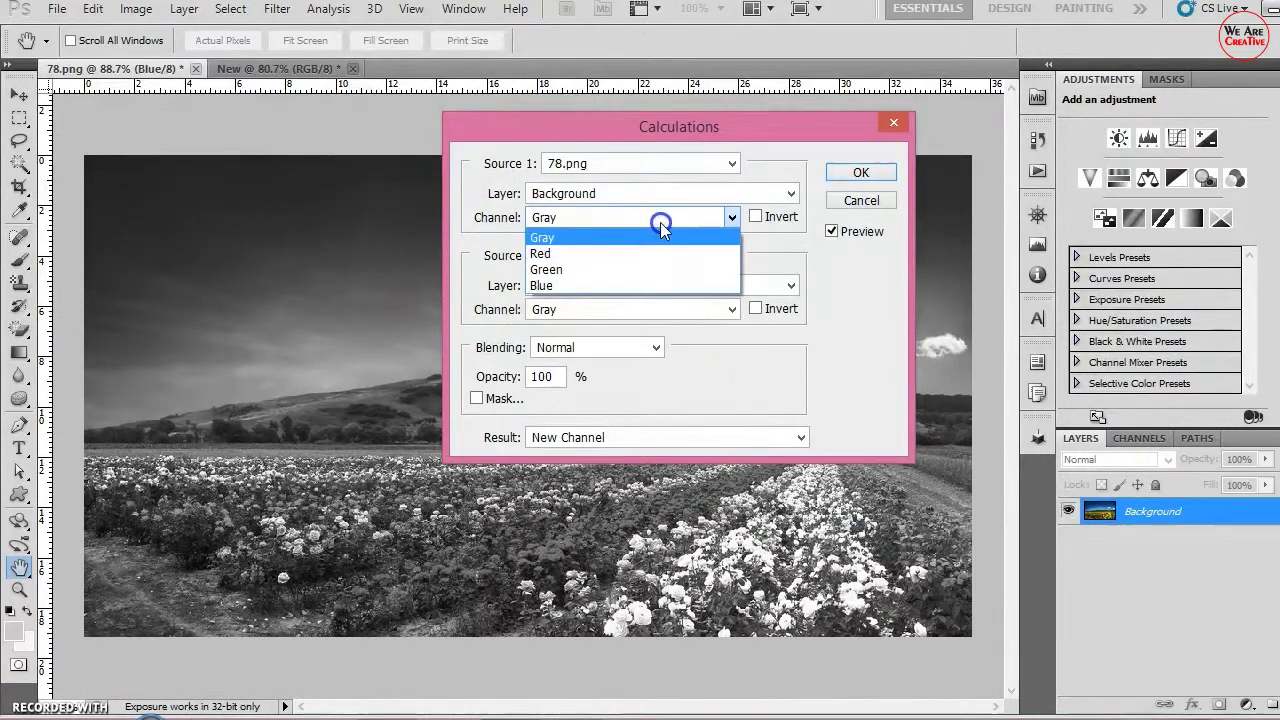
{"action": "left_click", "coordinate": [596, 285]}
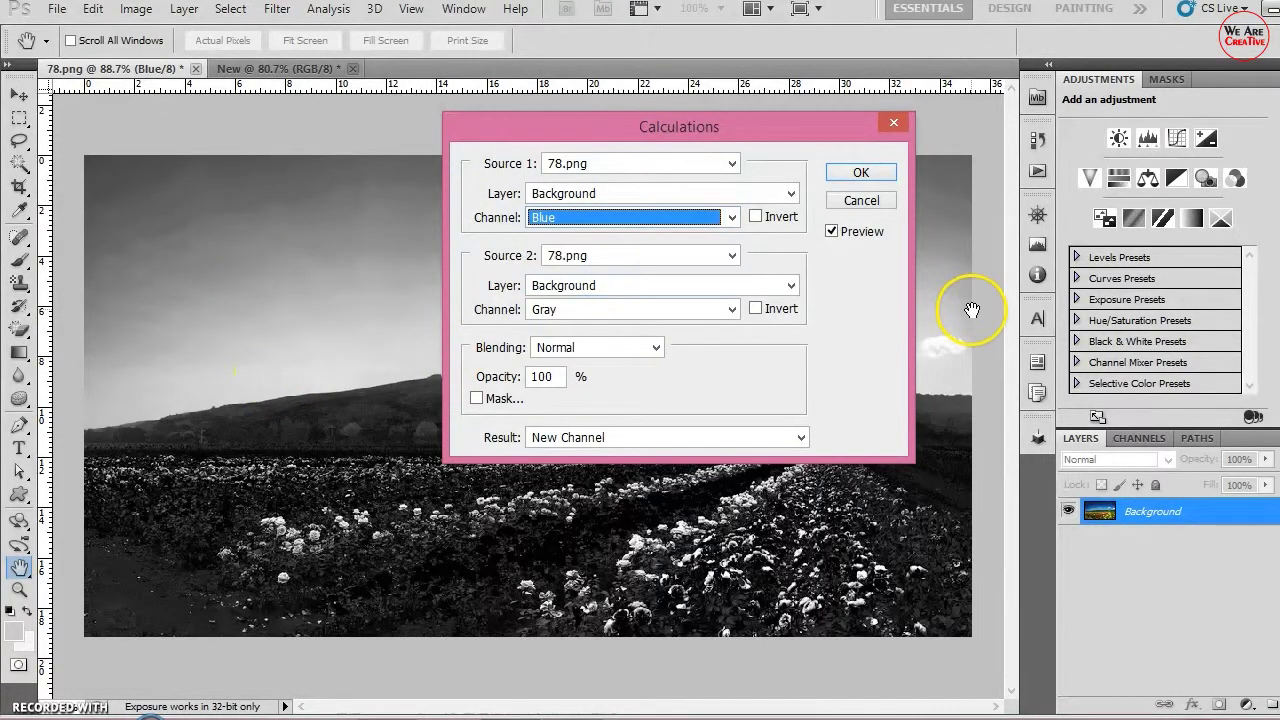
{"action": "left_click", "coordinate": [616, 319]}
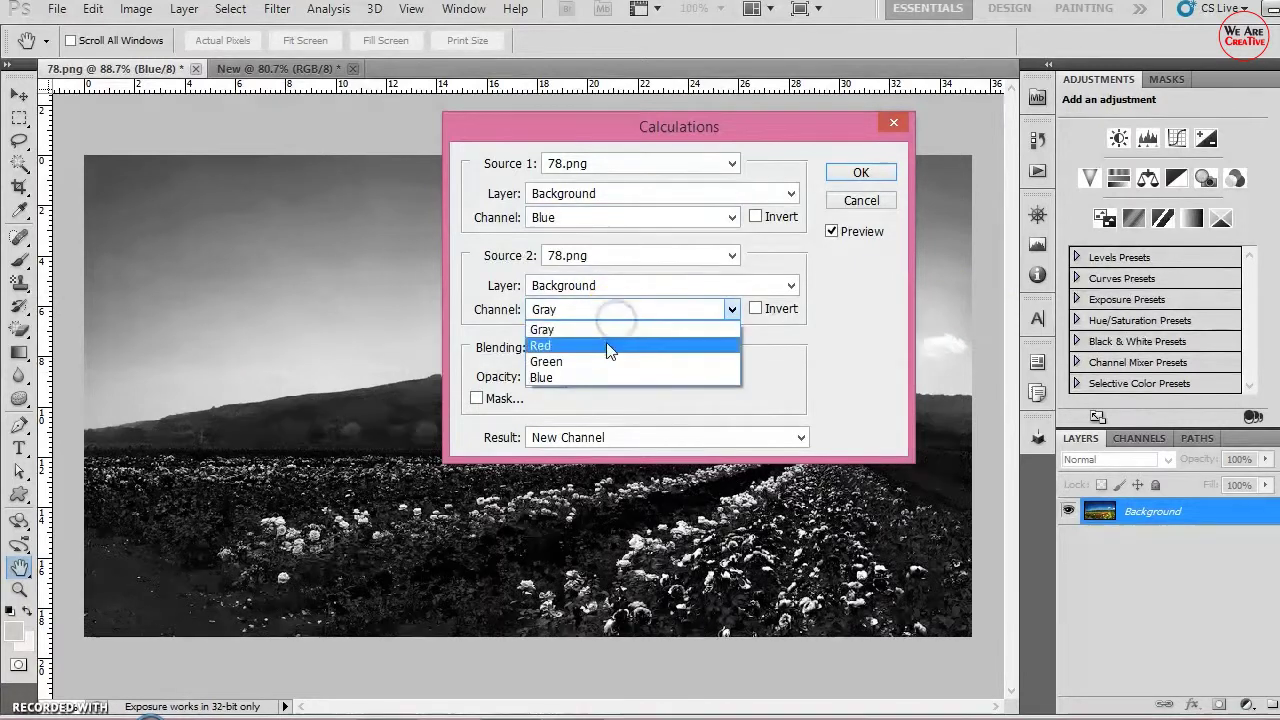
{"action": "left_click", "coordinate": [607, 346]}
{"action": "left_click", "coordinate": [607, 309]}
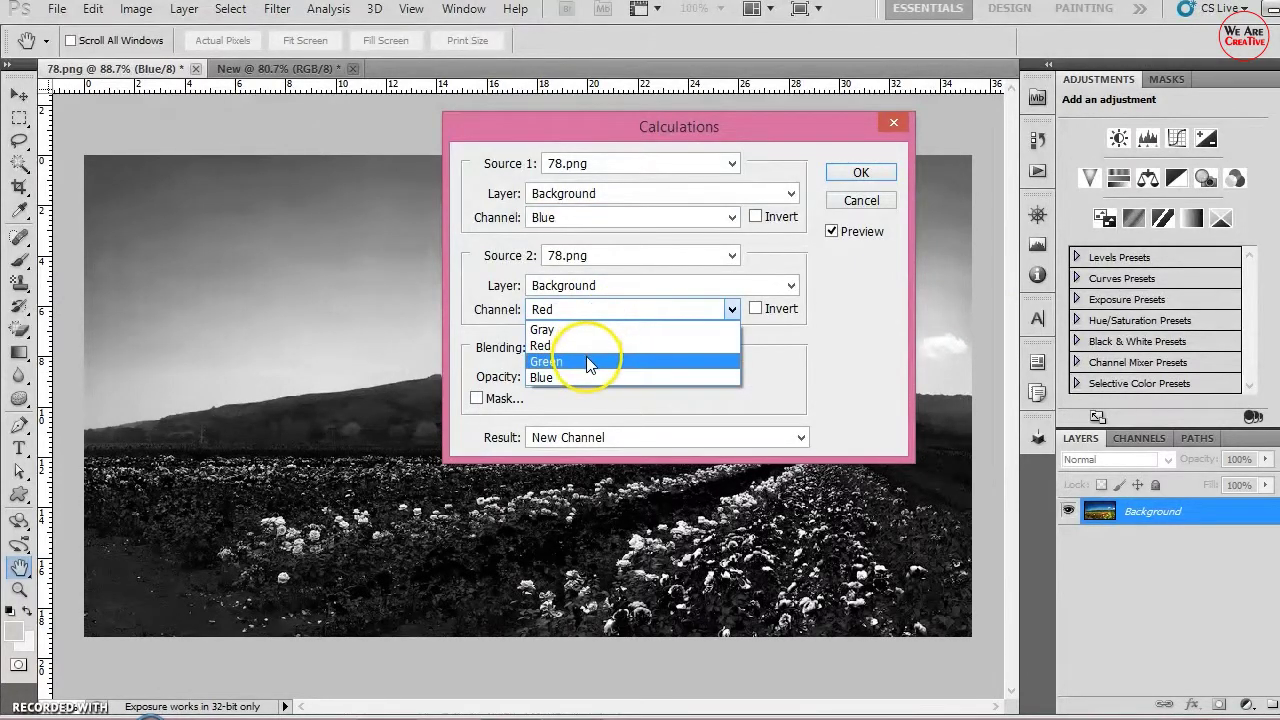
{"action": "left_click", "coordinate": [585, 360]}
{"action": "left_click", "coordinate": [598, 311]}
{"action": "left_click", "coordinate": [576, 372]}
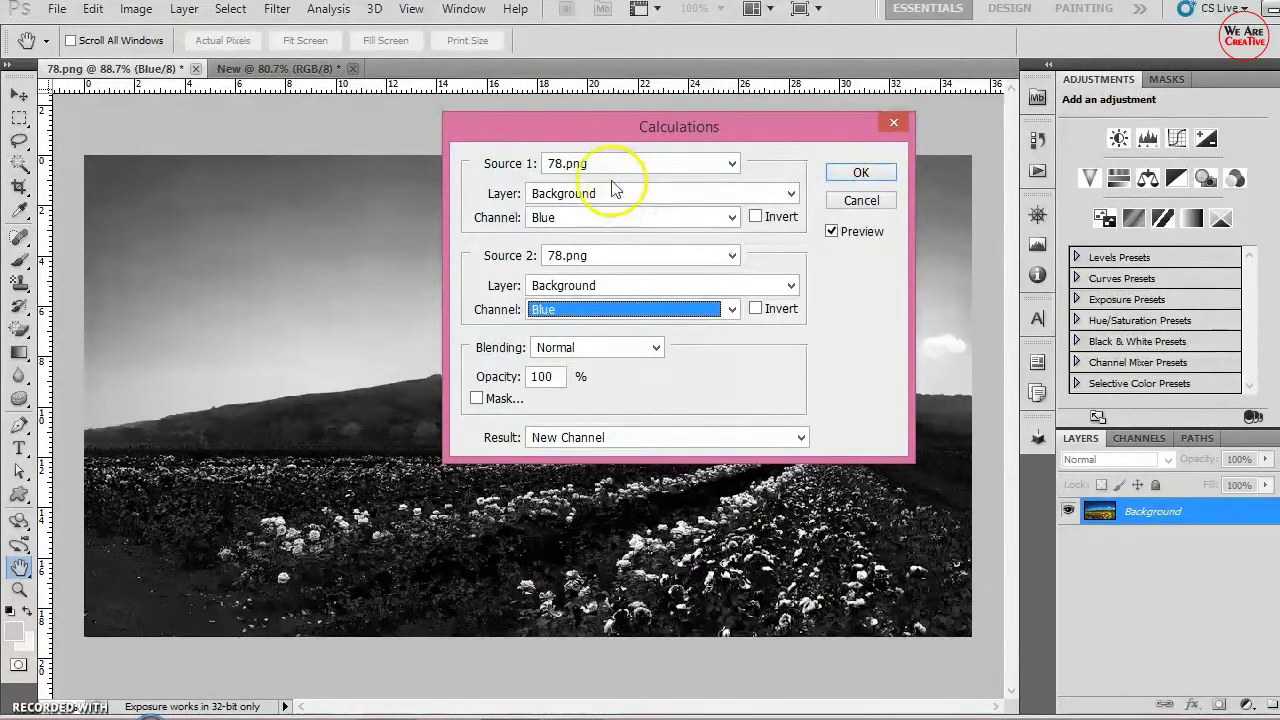
Step: Keep Background as Source 1 layer, then cancel Calculations leaving the image unchanged
{"action": "left_click", "coordinate": [563, 193]}
{"action": "left_click", "coordinate": [577, 212]}
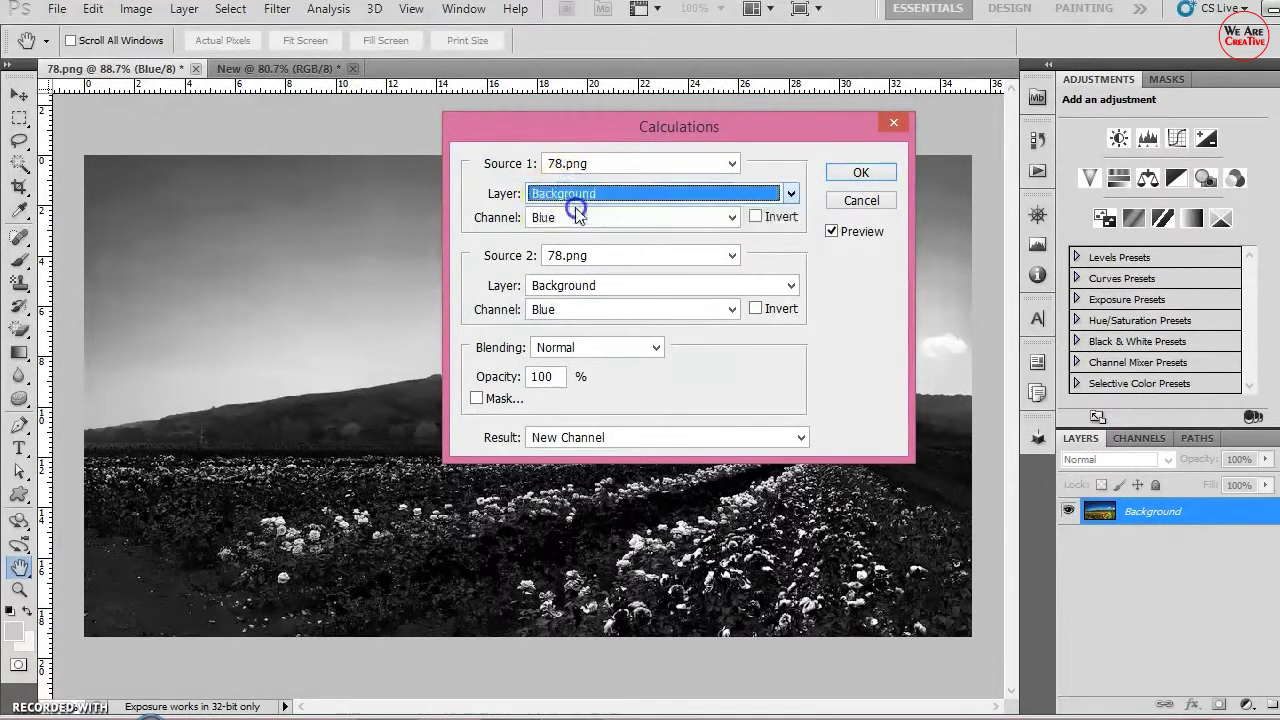
{"action": "left_click", "coordinate": [892, 112]}
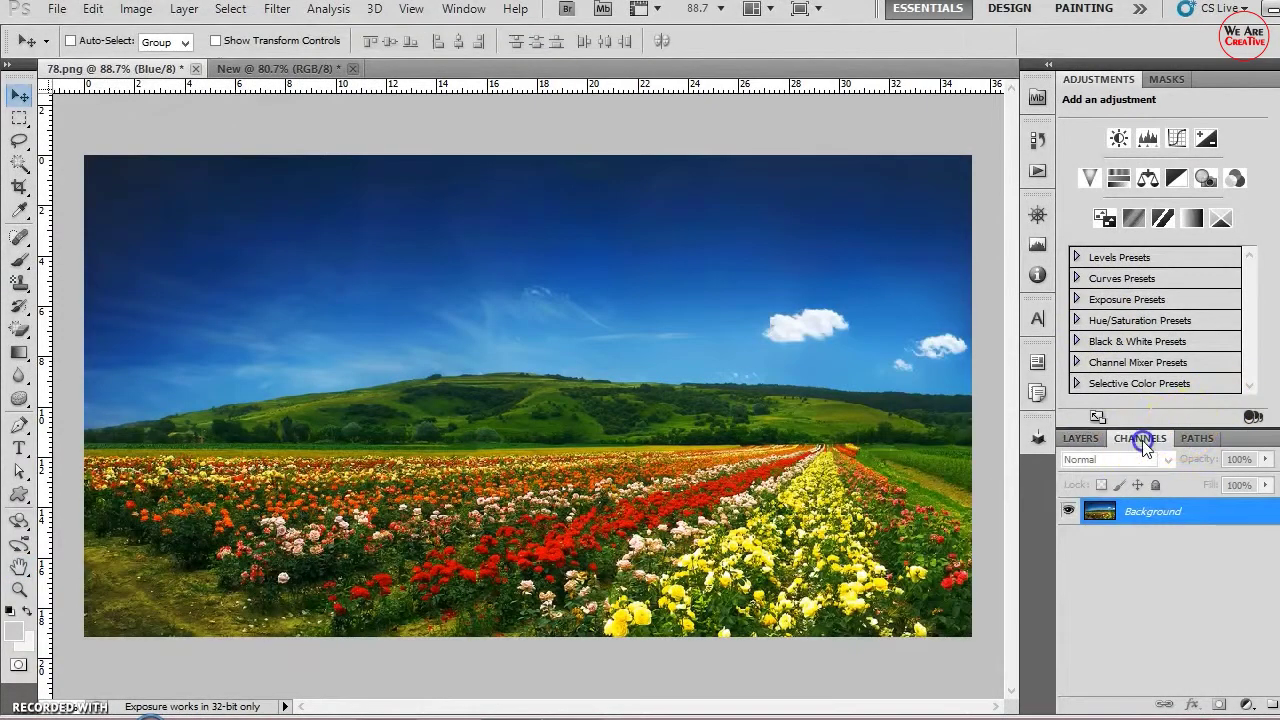
Step: Show the RGB channel list with Red active, briefly checking the Image menu
{"action": "left_click", "coordinate": [1140, 438]}
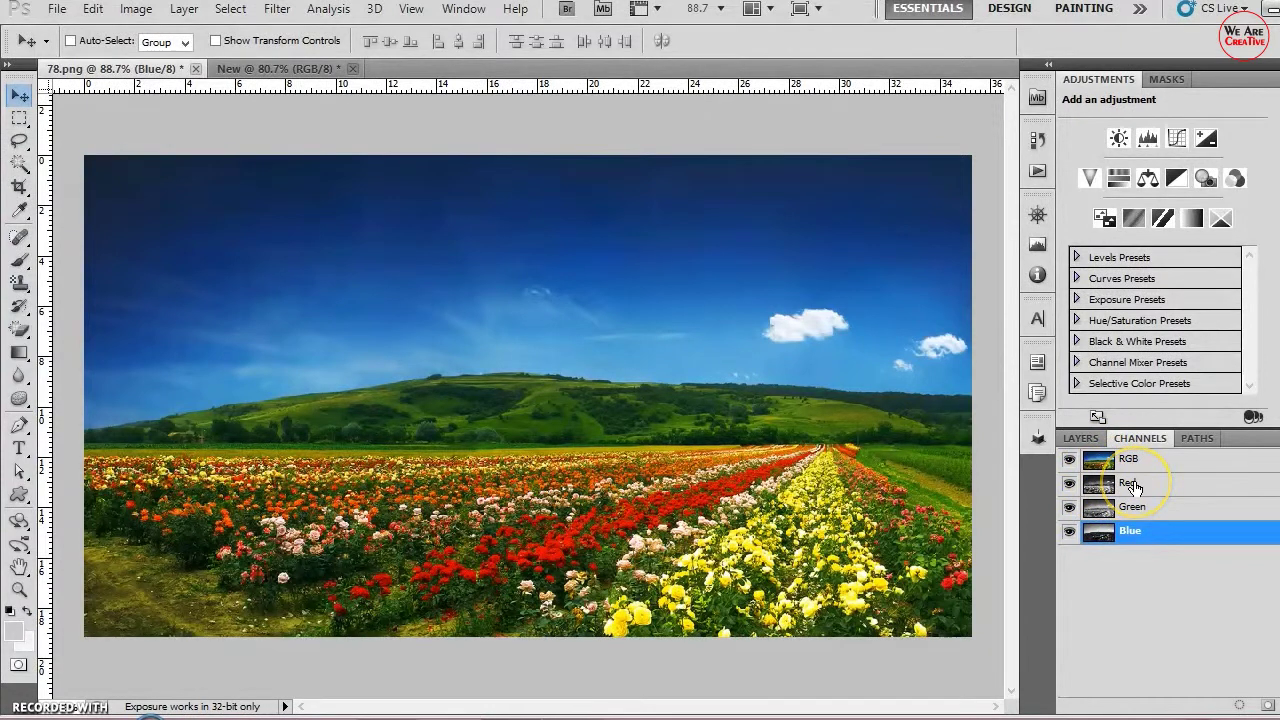
{"action": "left_click", "coordinate": [1135, 484]}
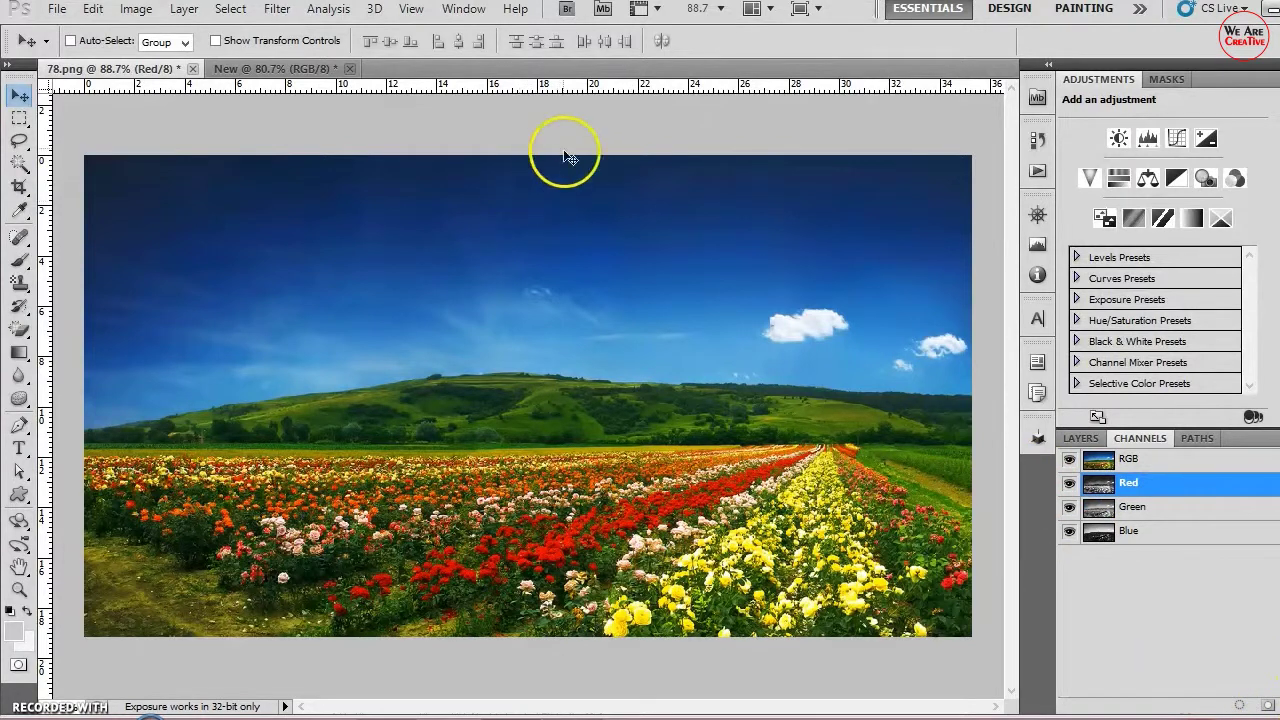
{"action": "left_click", "coordinate": [135, 9]}
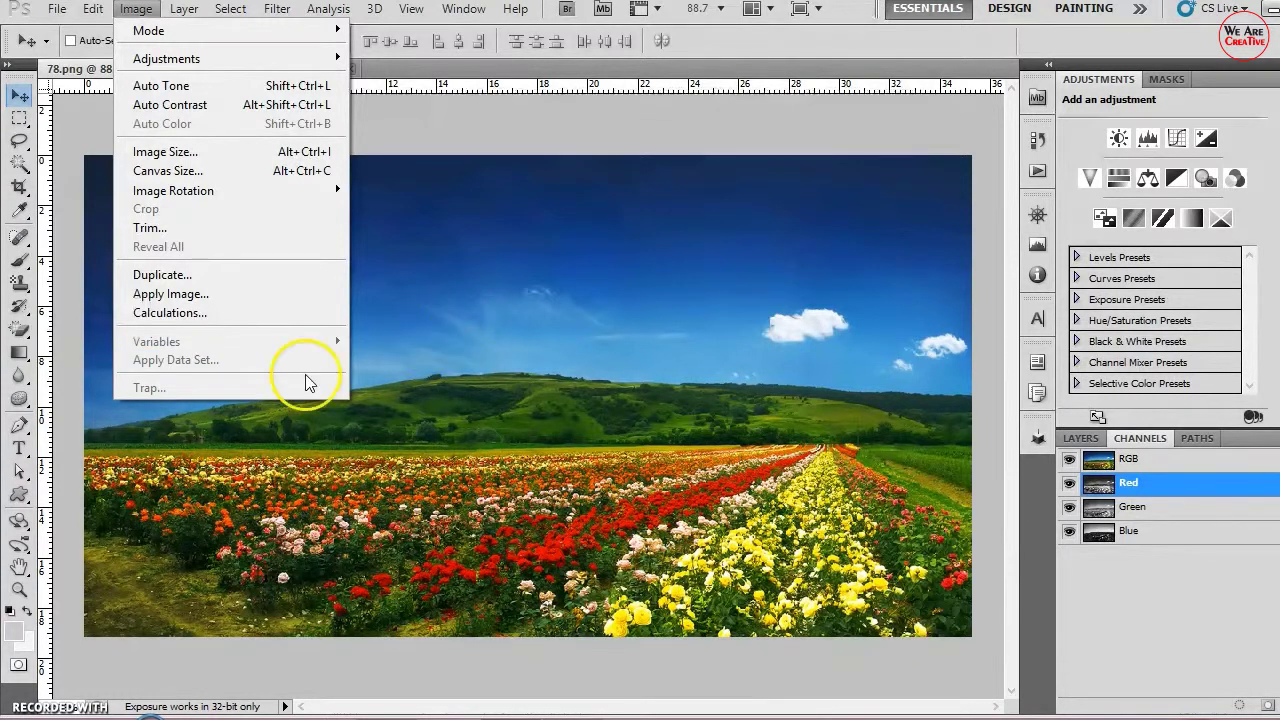
{"action": "left_click", "coordinate": [494, 336]}
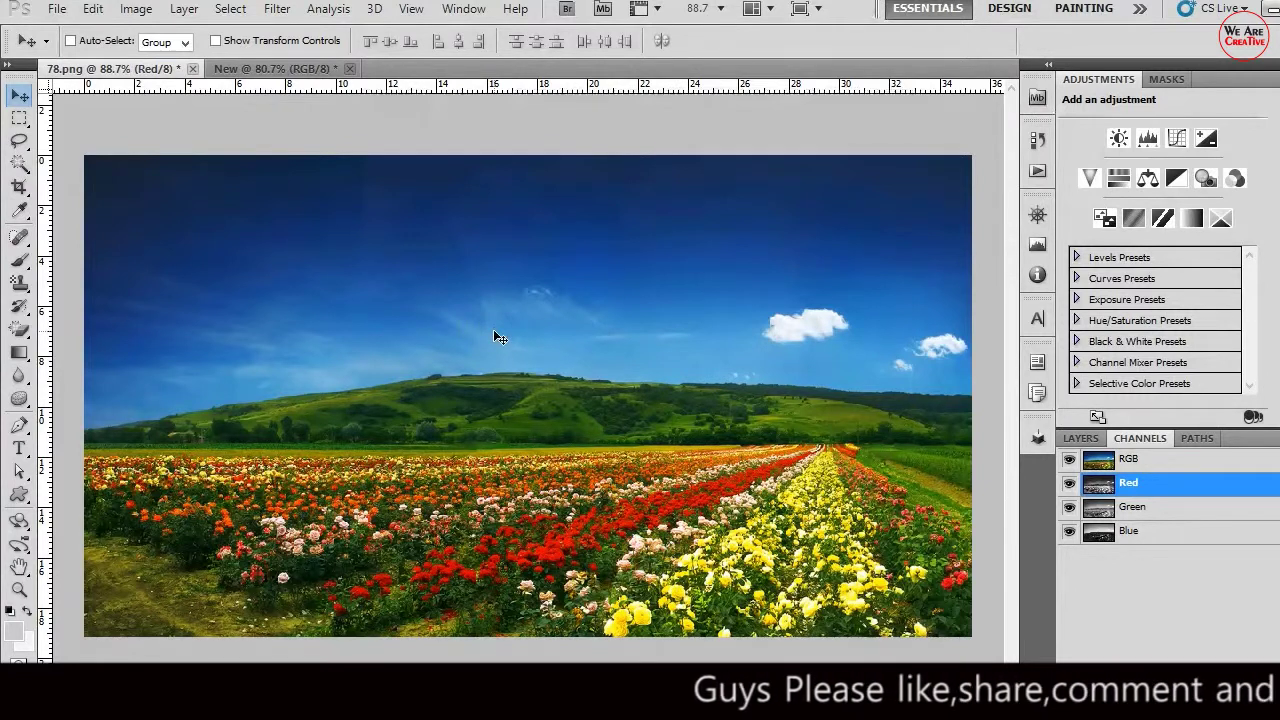
{"action": "left_click", "coordinate": [492, 310]}
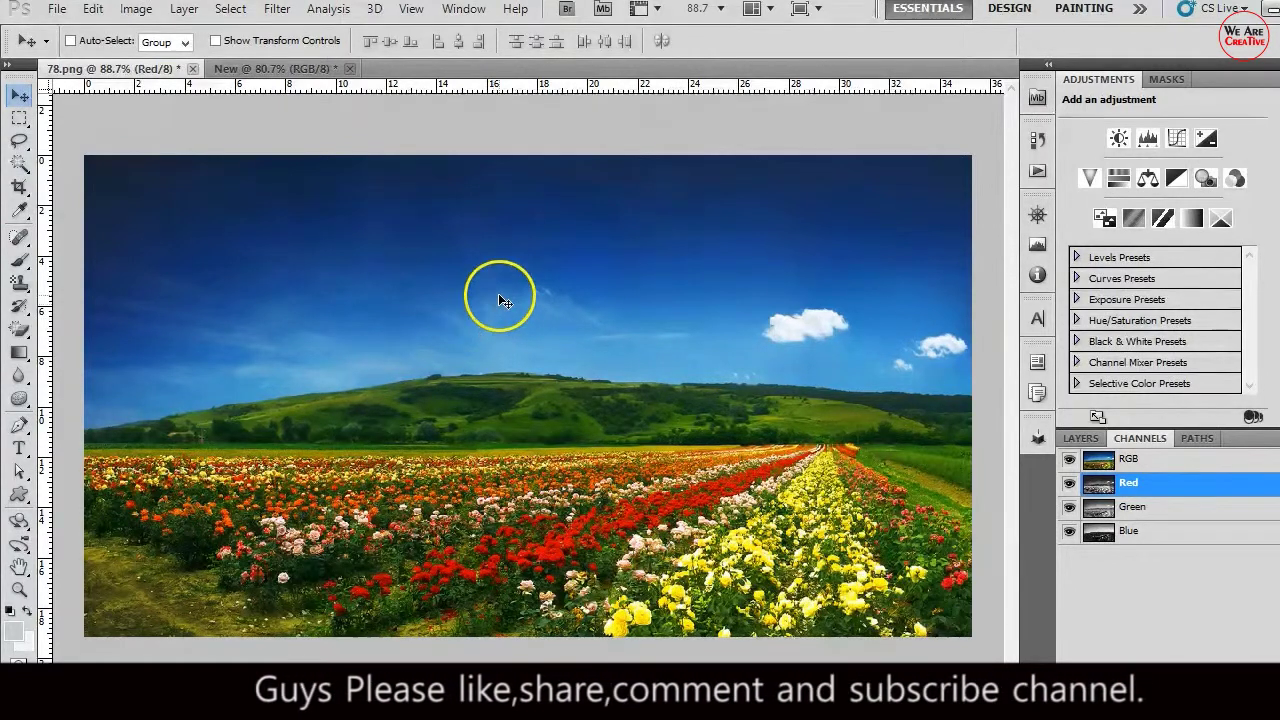
{"action": "left_click", "coordinate": [135, 10]}
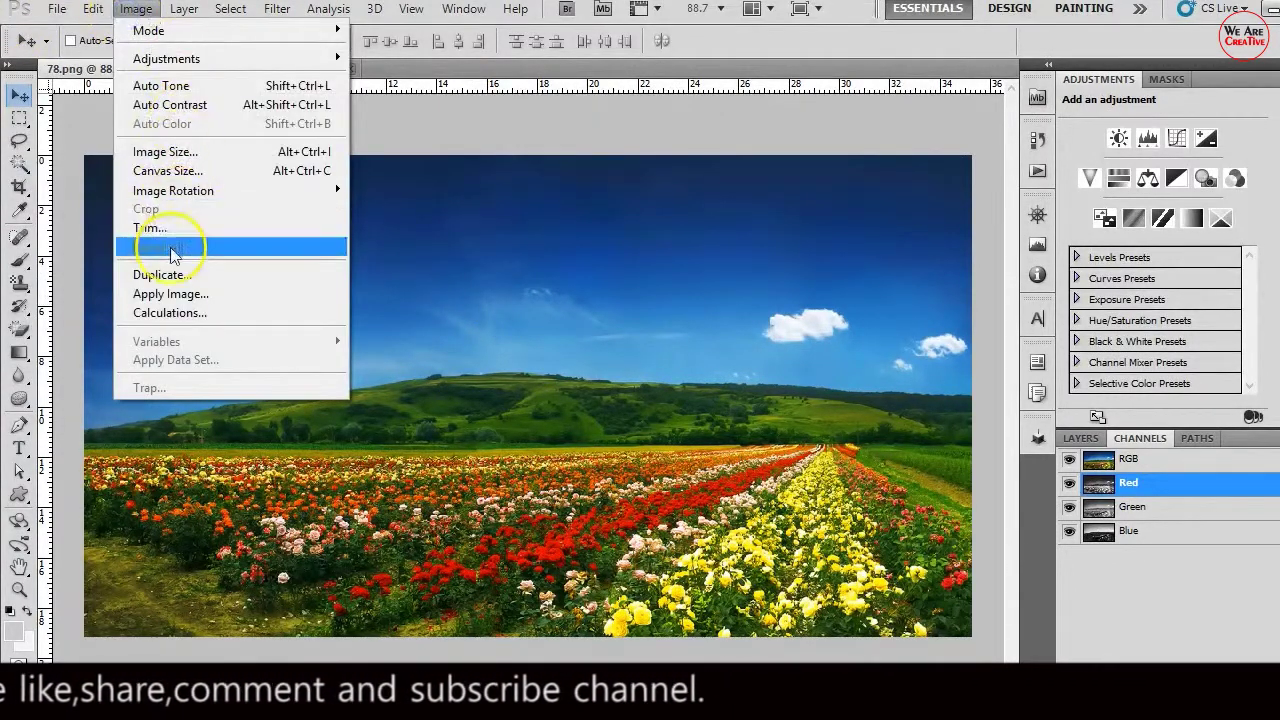
{"action": "left_click", "coordinate": [183, 10]}
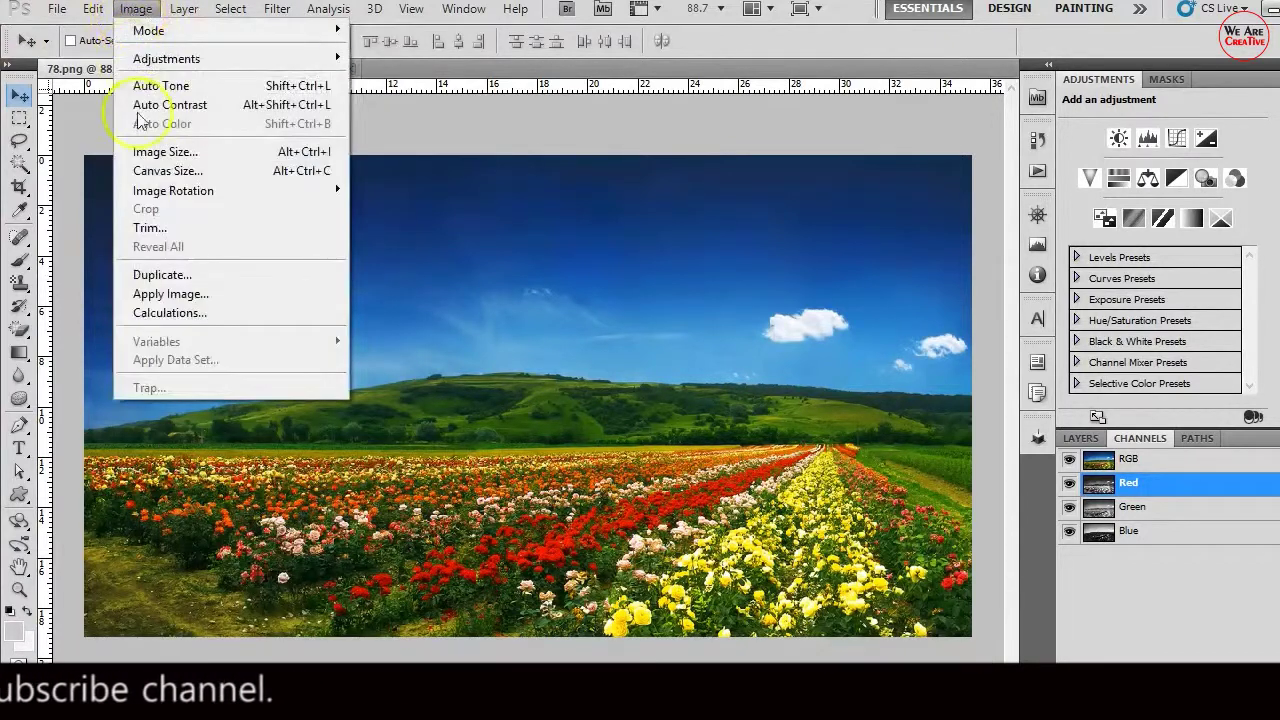
{"action": "left_click", "coordinate": [178, 358]}
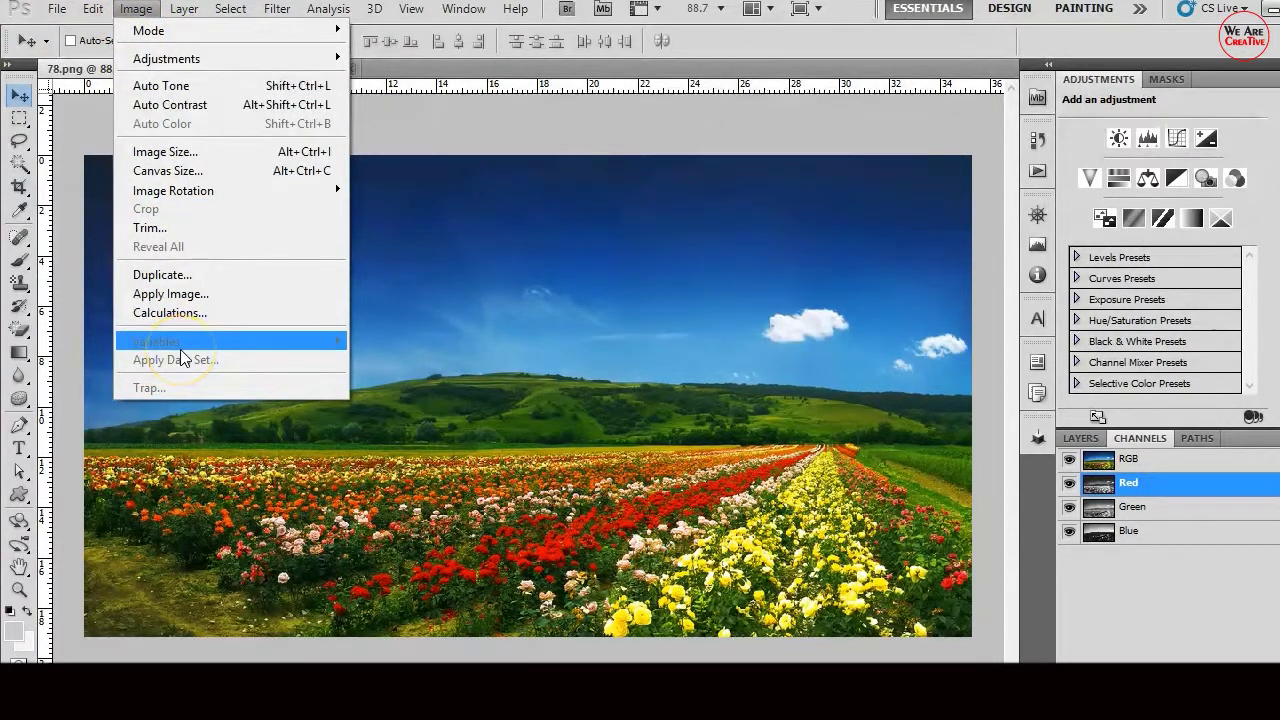
{"action": "left_click", "coordinate": [180, 10]}
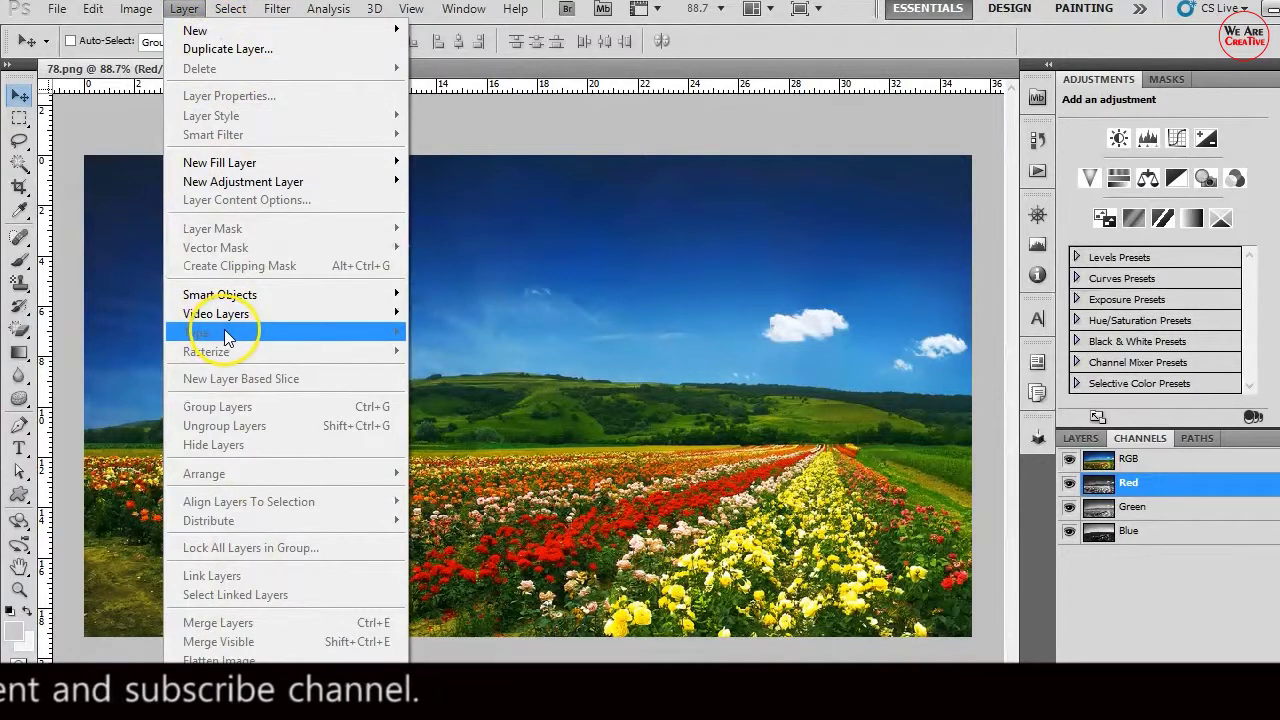
{"action": "mouse_move", "coordinate": [216, 314]}
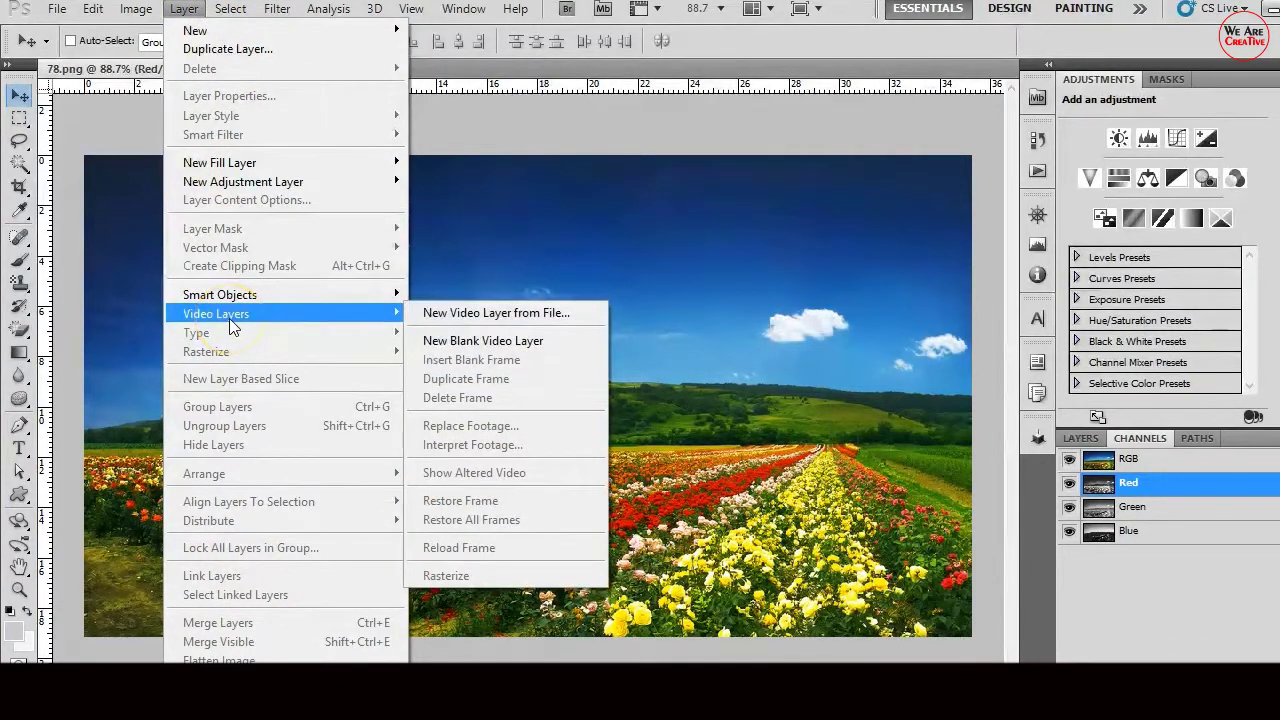
{"action": "left_click", "coordinate": [528, 198]}
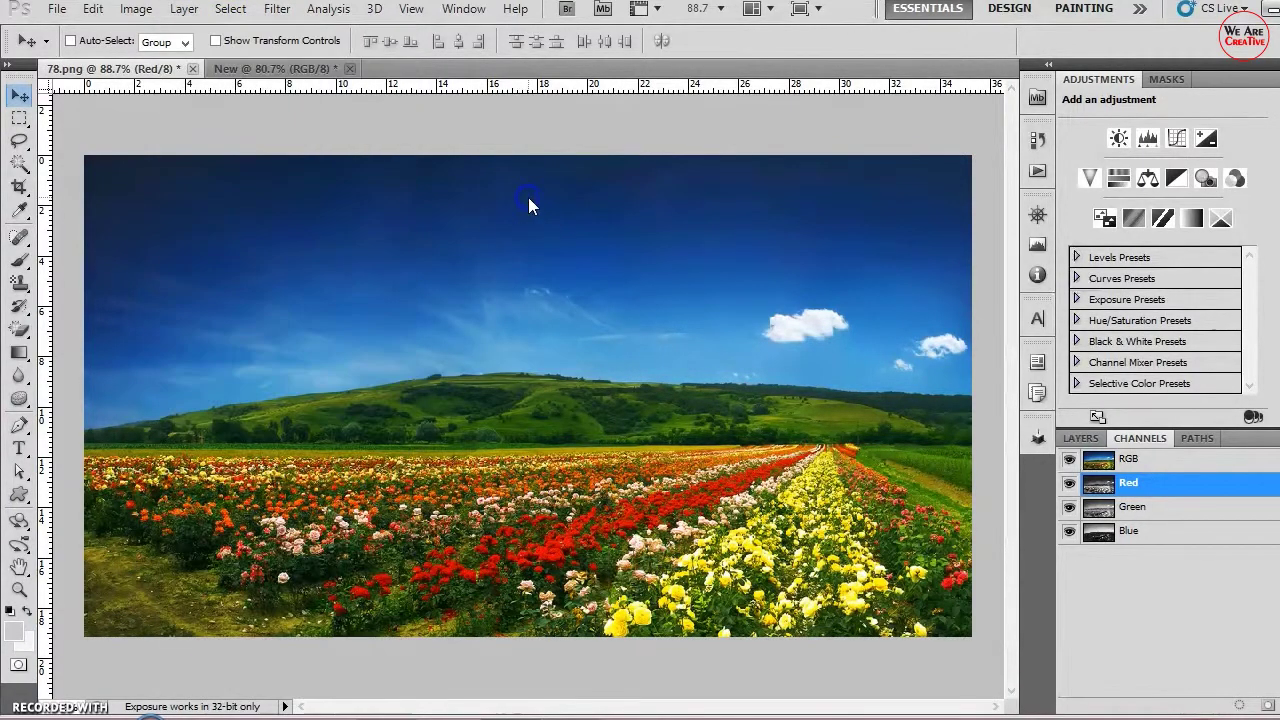